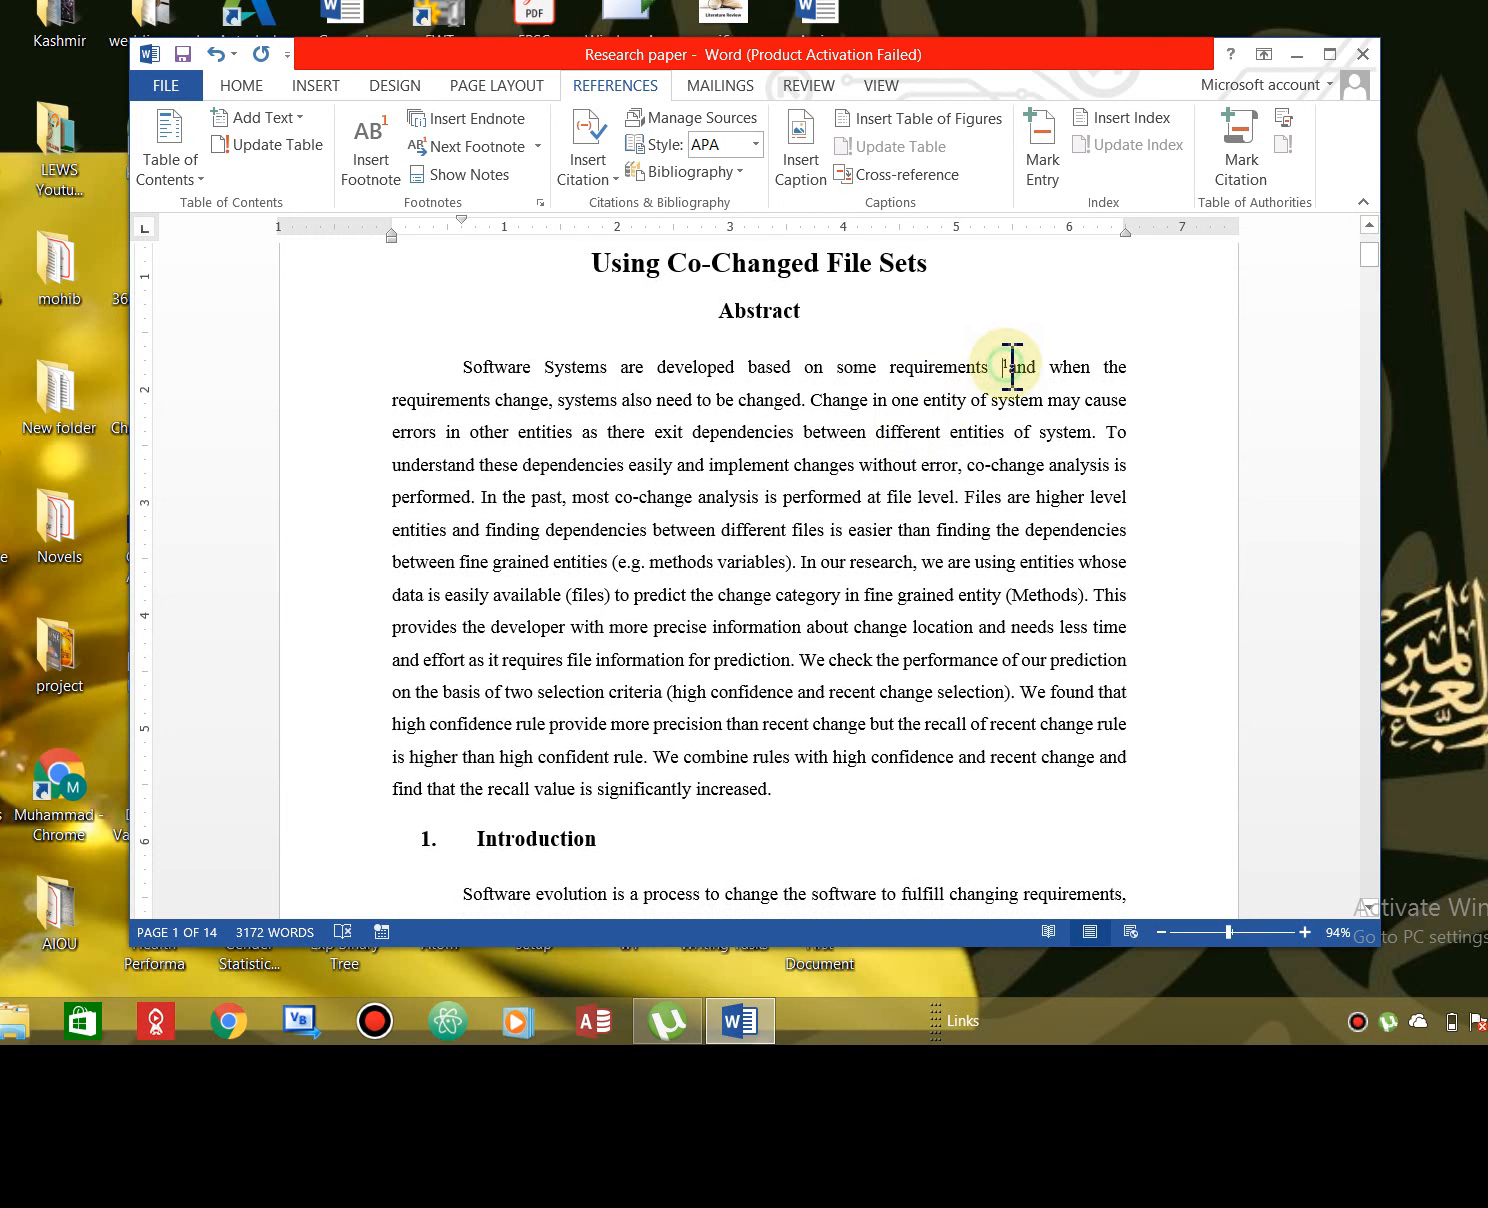
- Examine the footnote mark after "requirements" in the abstract and its footnote text at the end of page 1
{"action": "left_click", "coordinate": [1014, 366]}
{"action": "left_click_drag", "start_coordinate": [1016, 366], "coordinate": [1004, 366]}
{"action": "left_click_drag", "start_coordinate": [1370, 255], "coordinate": [1386, 272]}
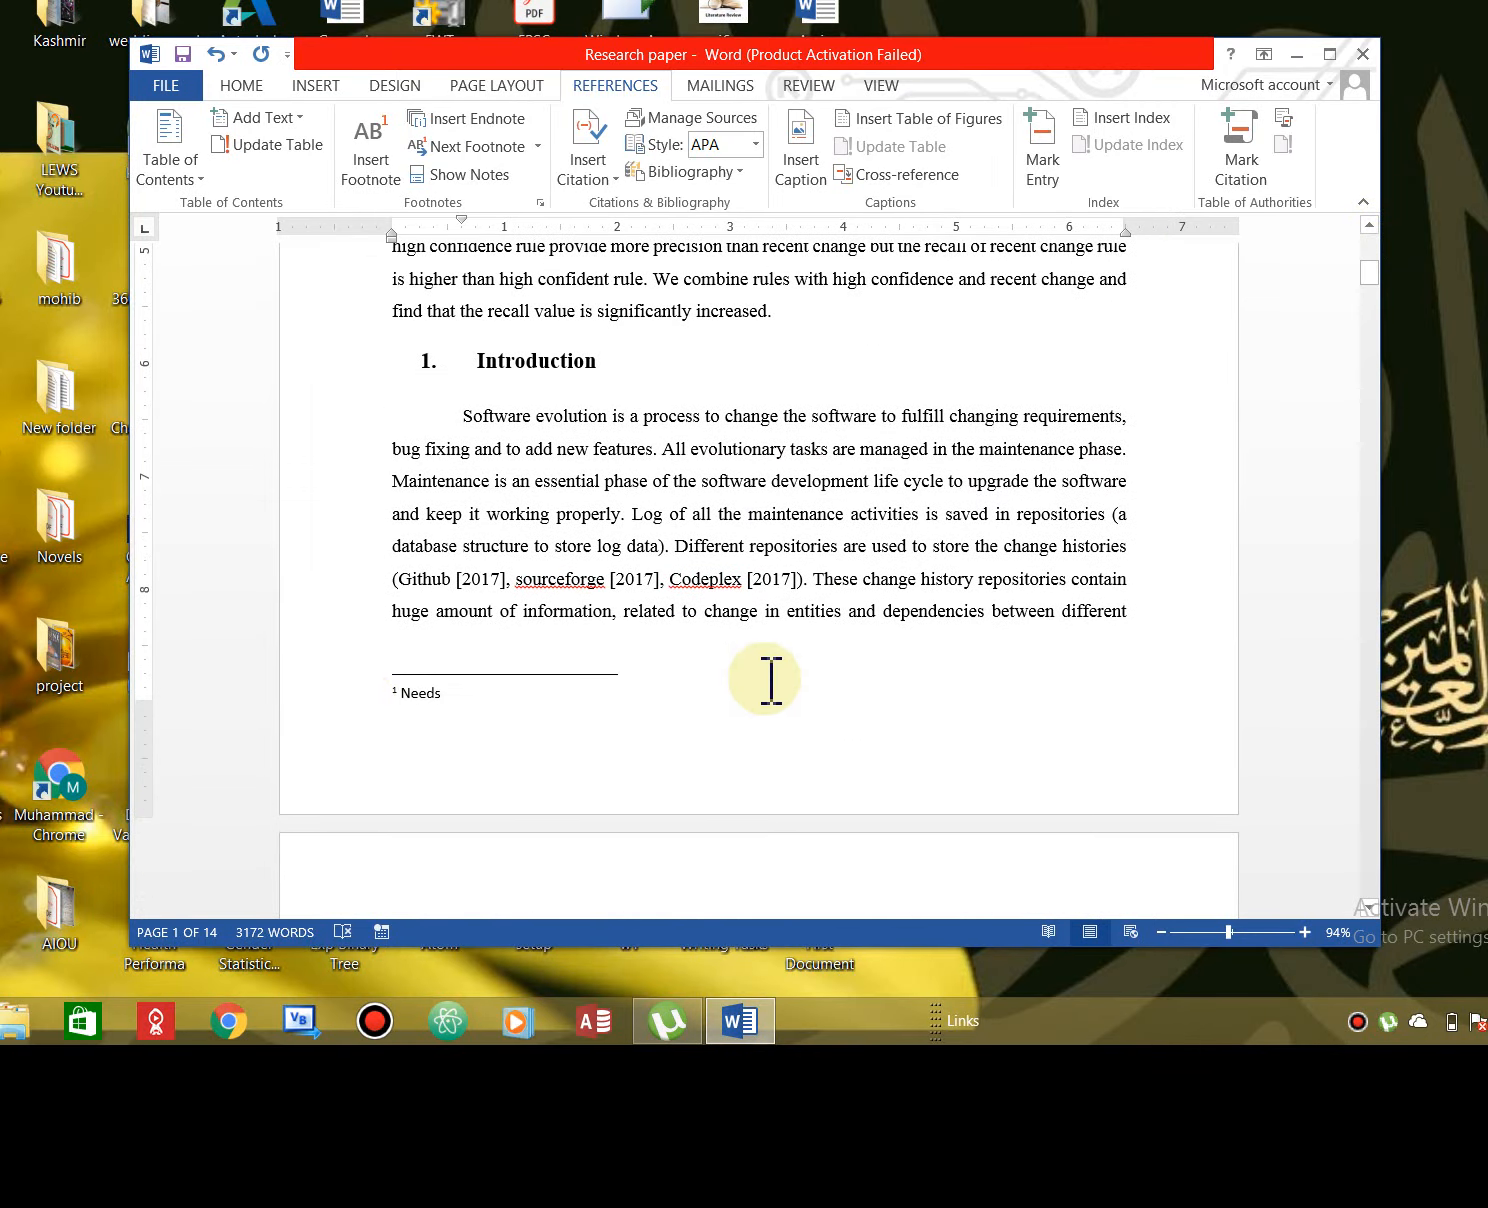
{"action": "left_click", "coordinate": [462, 694]}
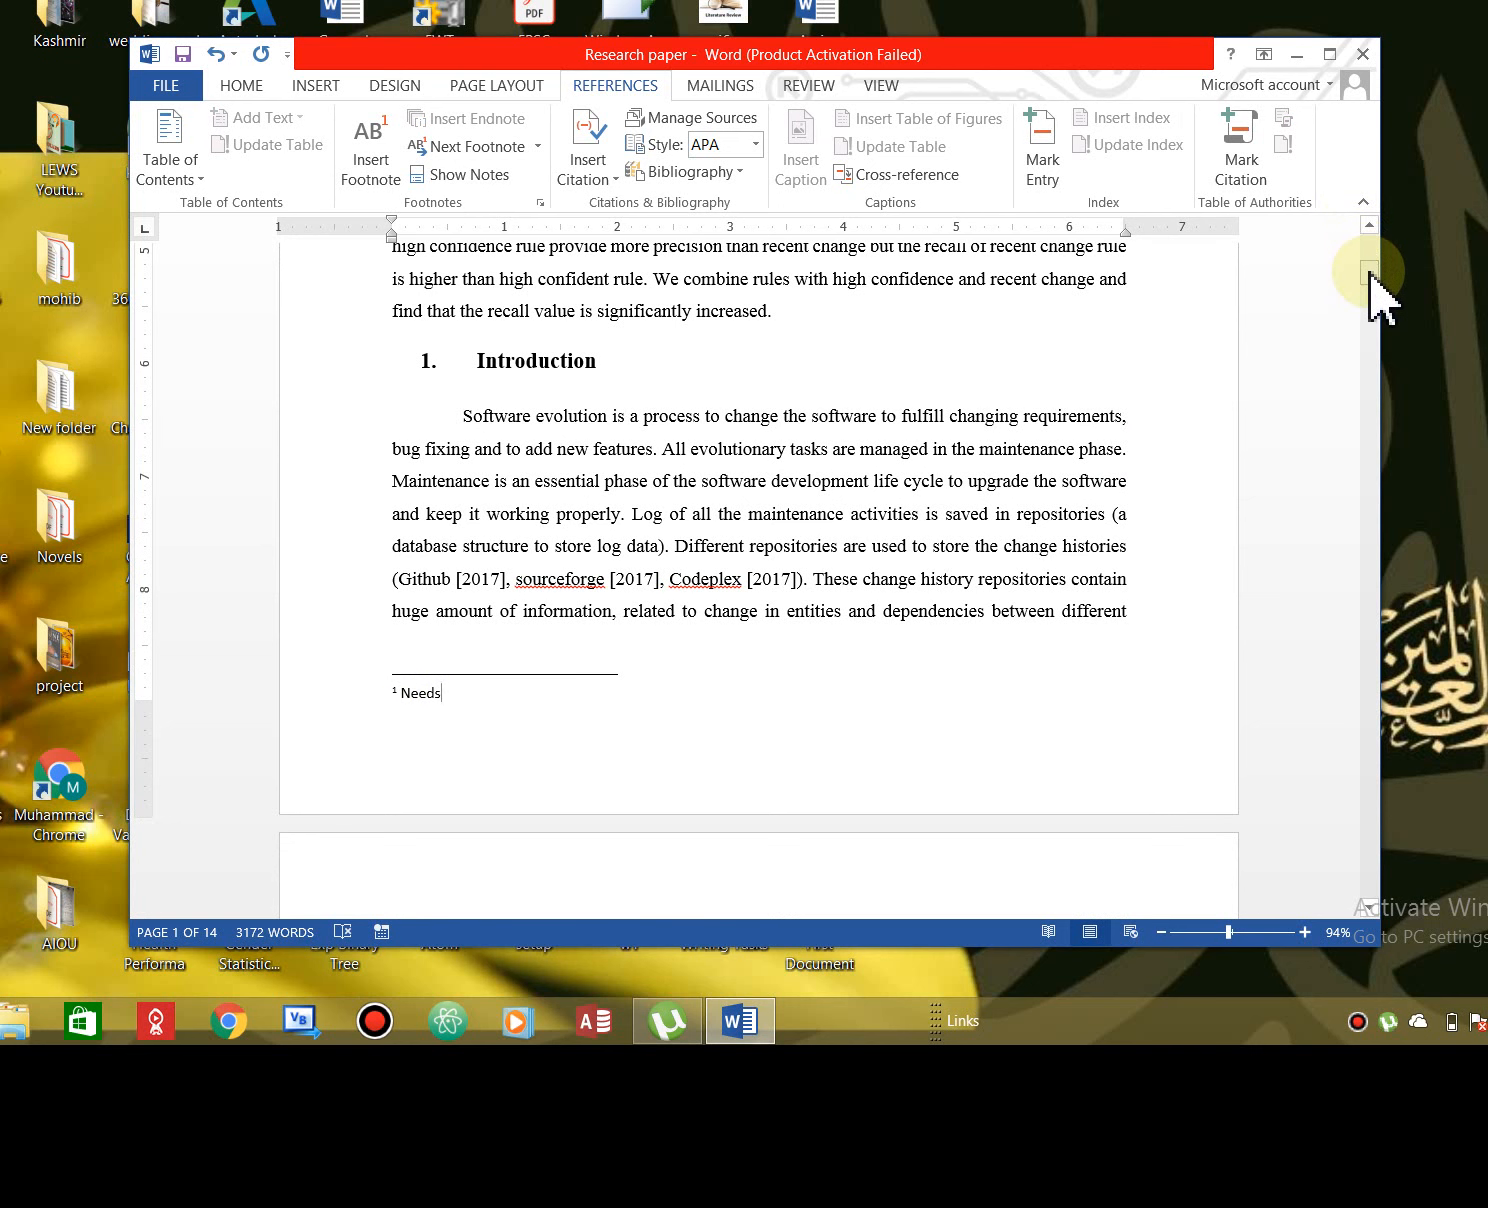
{"action": "left_click_drag", "start_coordinate": [1369, 272], "coordinate": [1369, 249]}
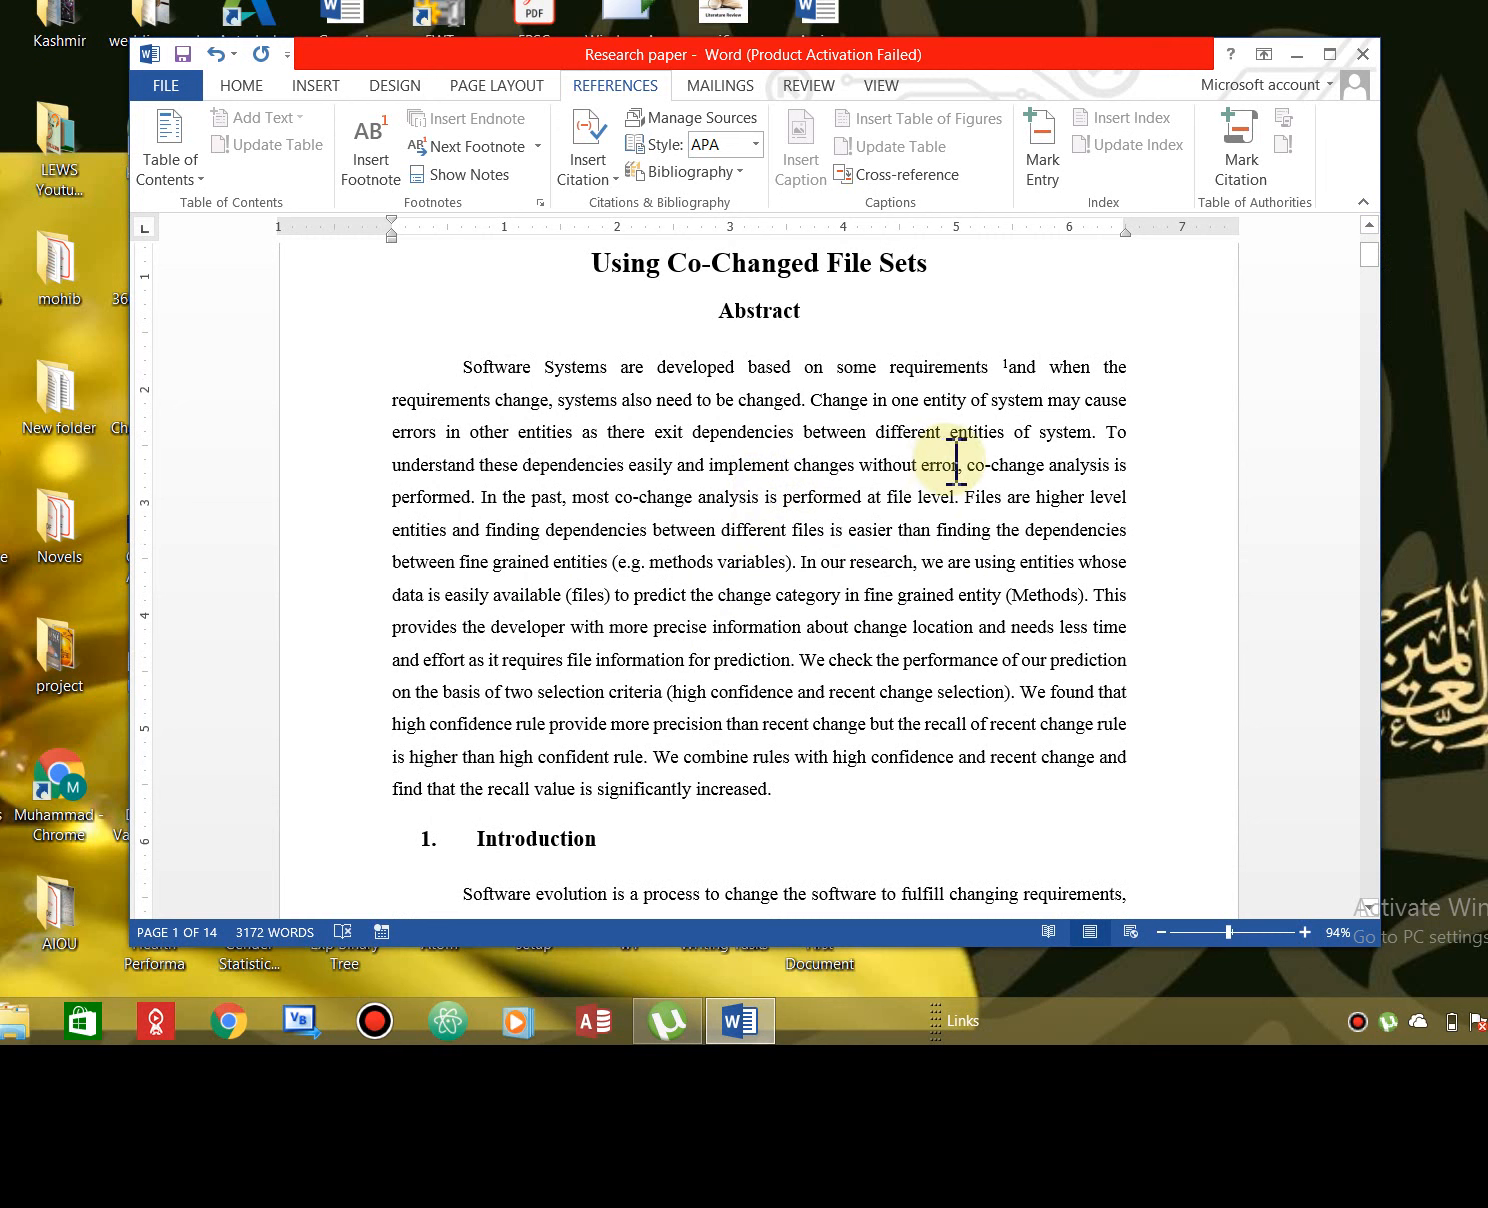
- Add a footnote to "co-change analysis" in the abstract with the text "Discussed in next section"
{"action": "left_click_drag", "start_coordinate": [975, 462], "coordinate": [1089, 468]}
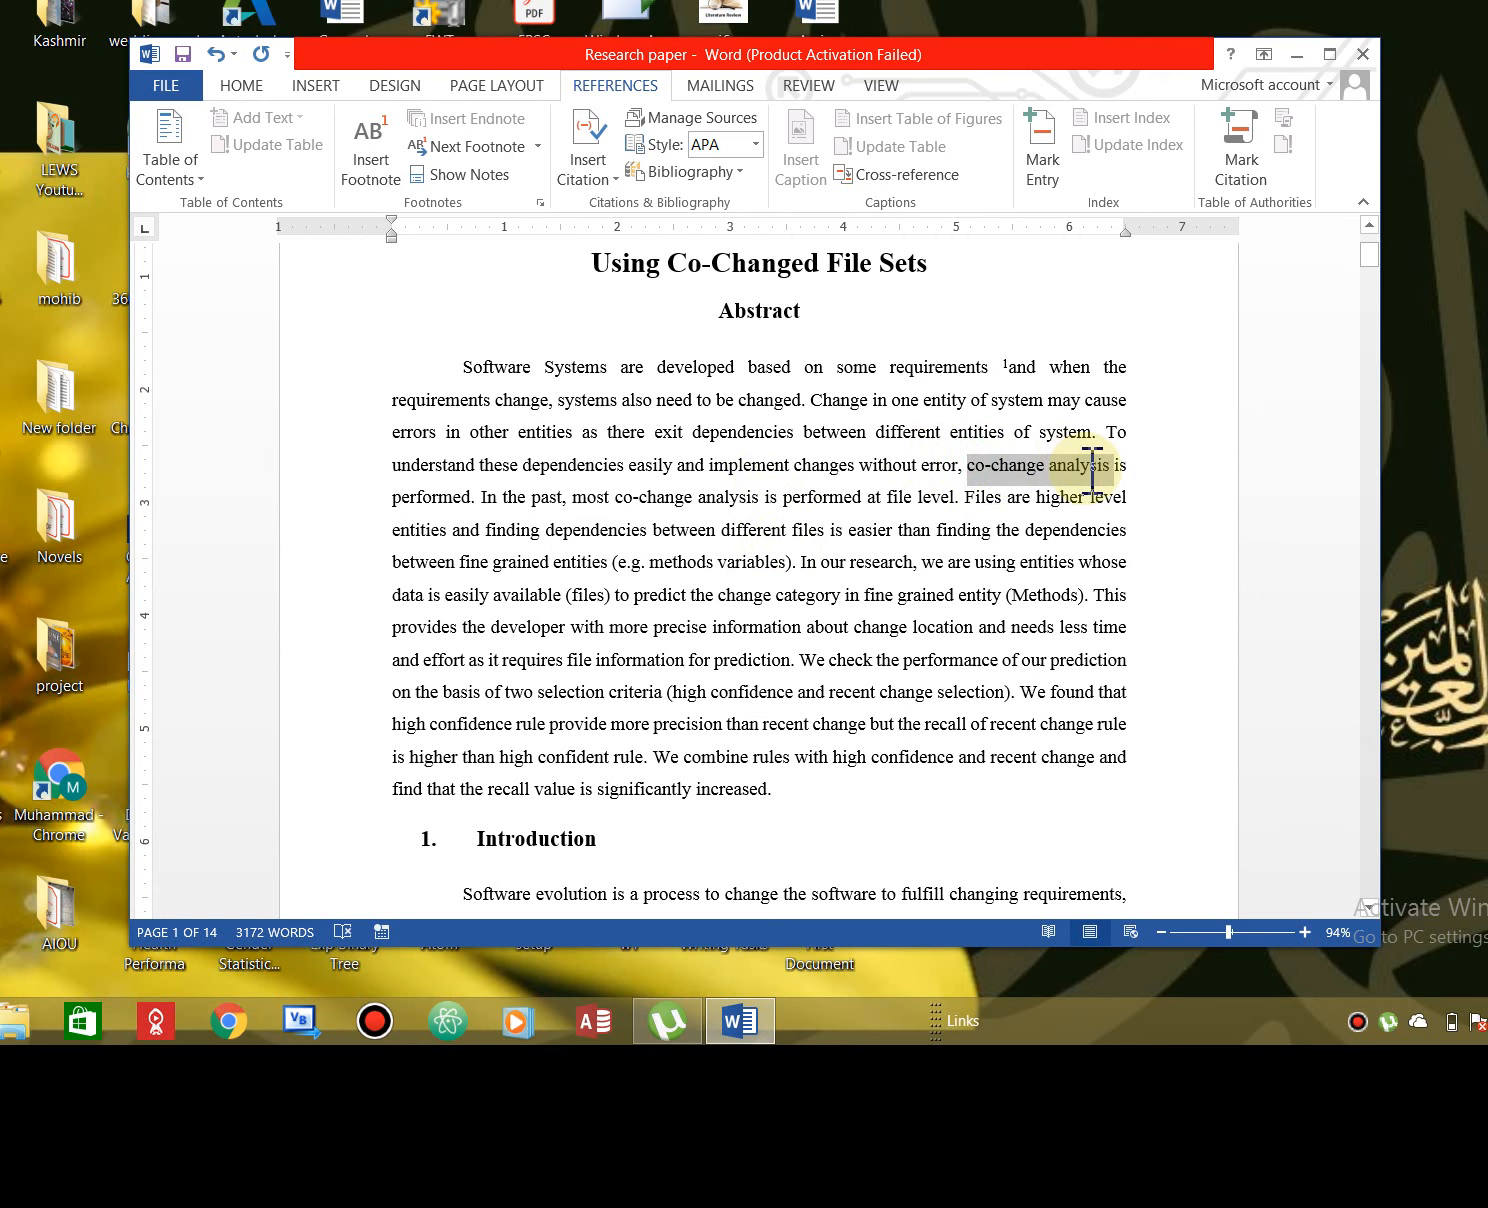
{"action": "left_click", "coordinate": [374, 172]}
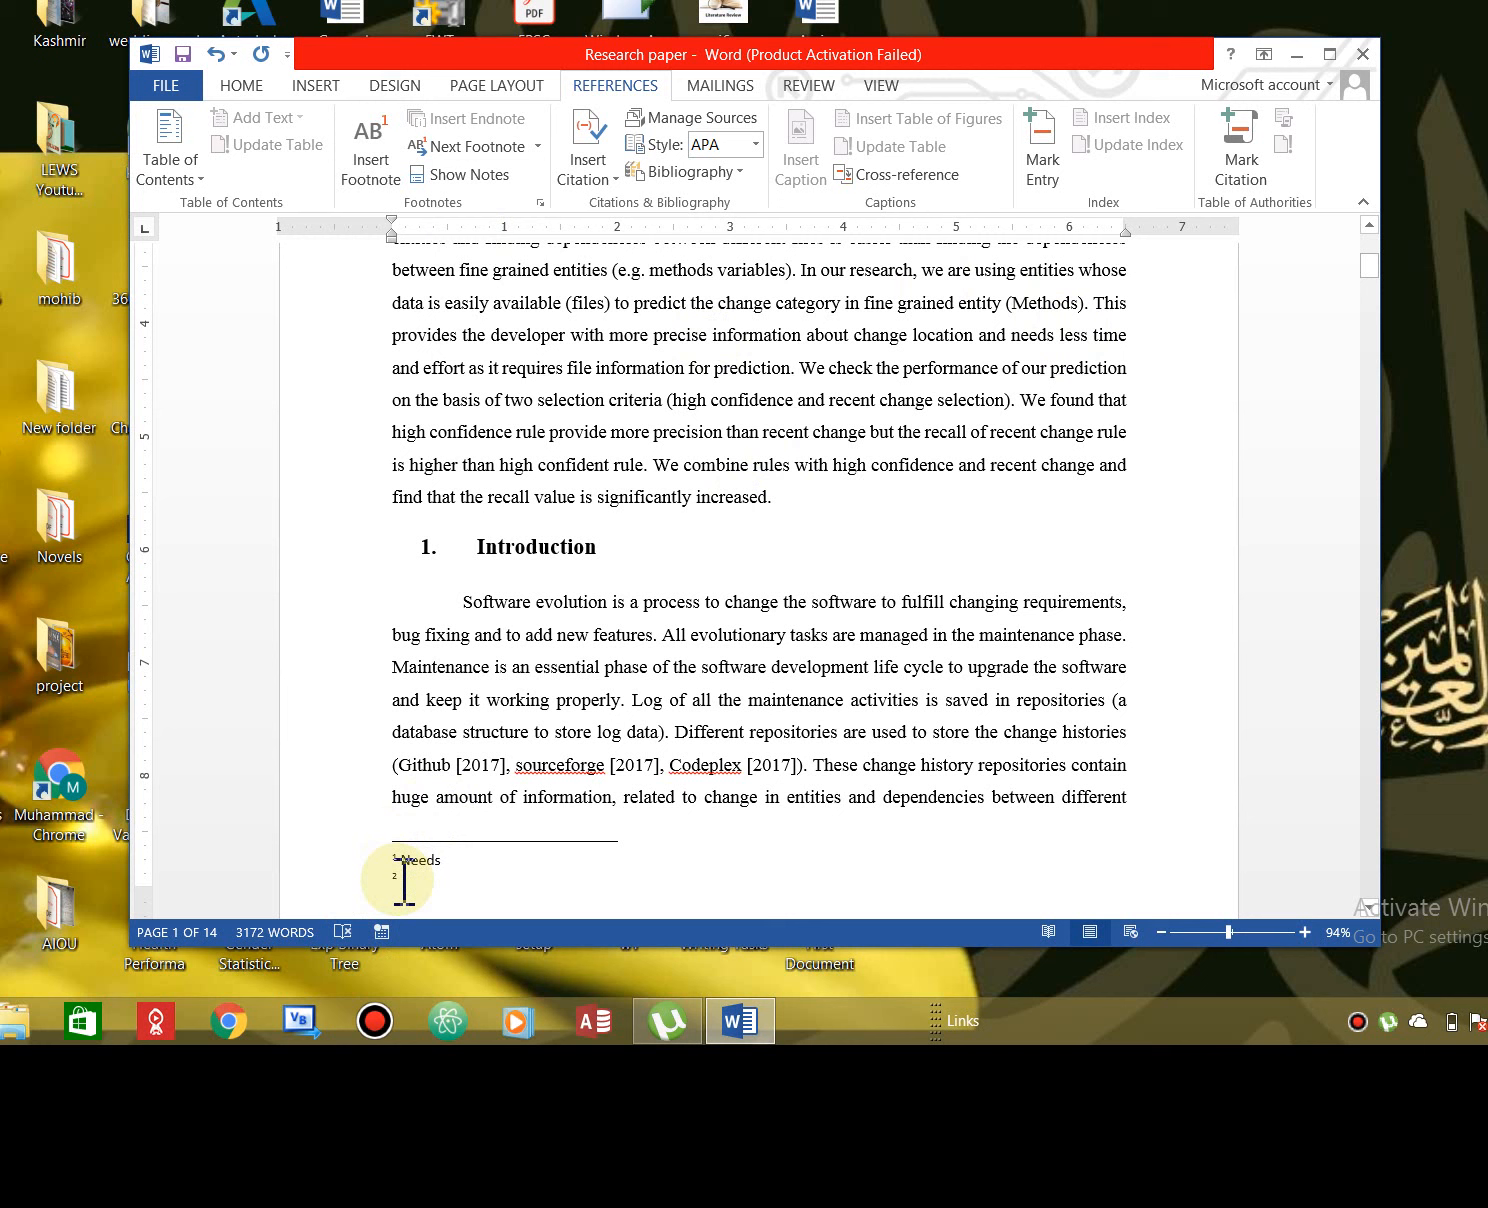
{"action": "type", "text": "De"}
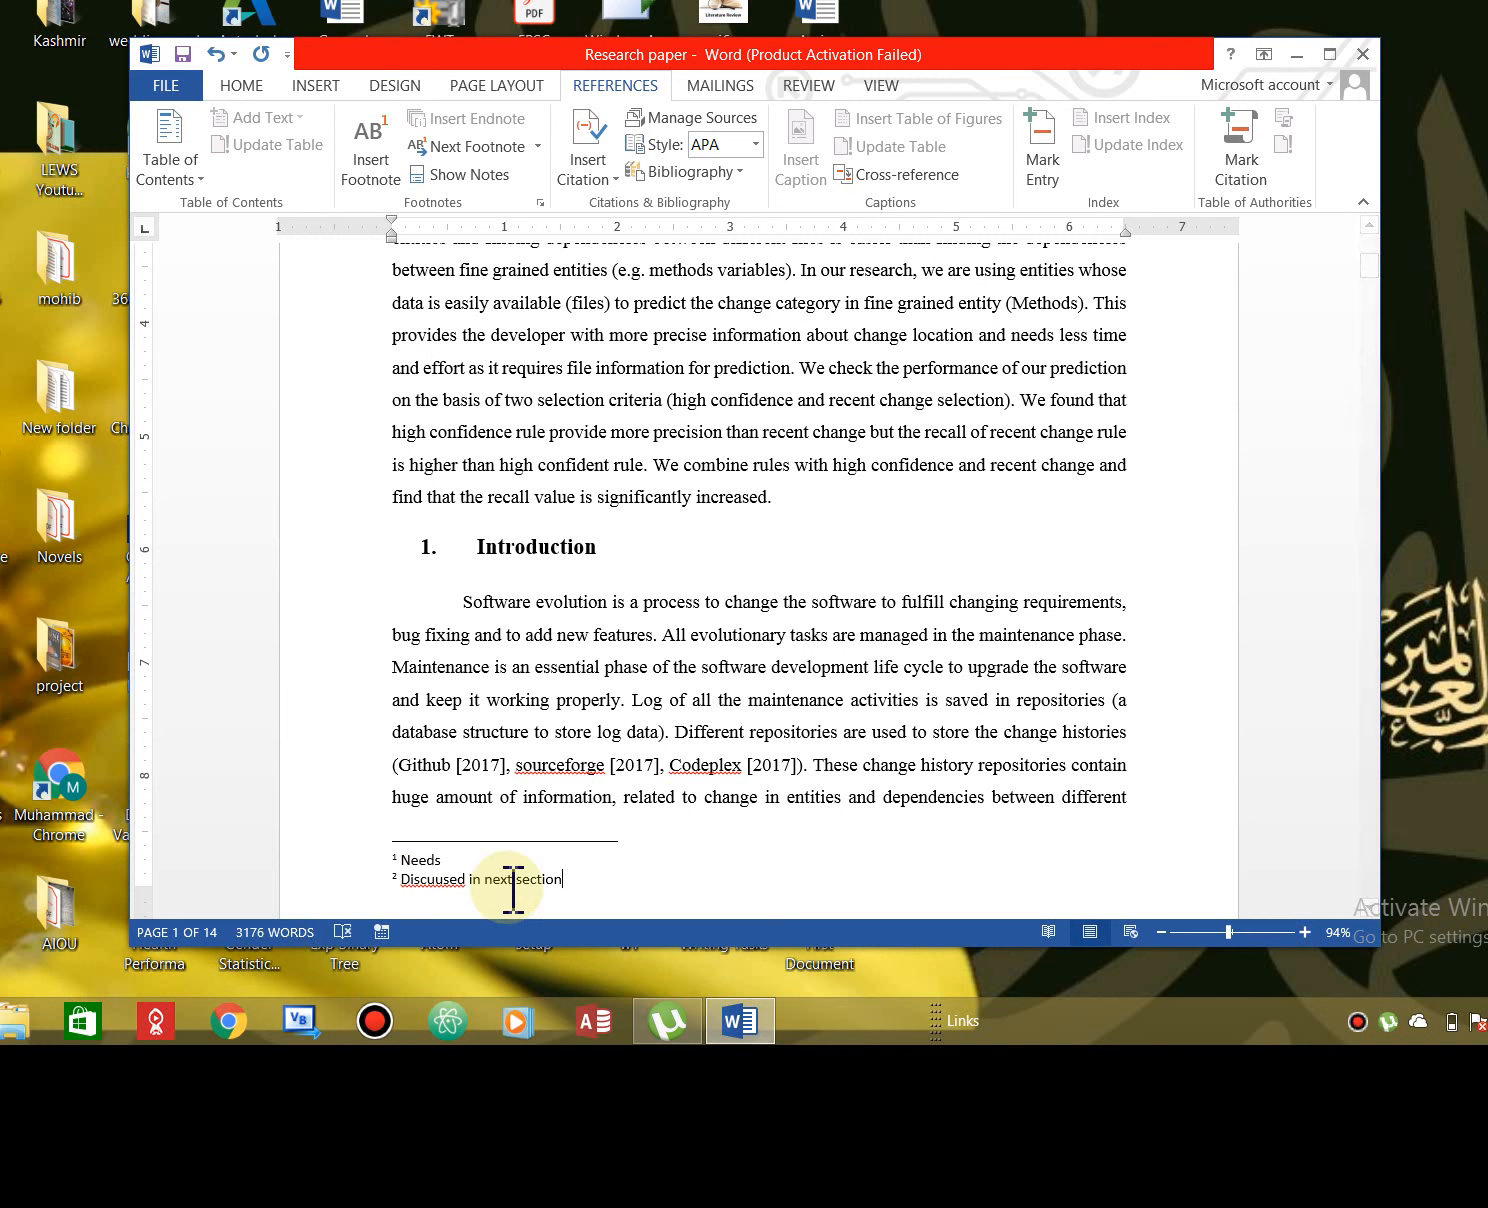
{"action": "left_click", "coordinate": [447, 882]}
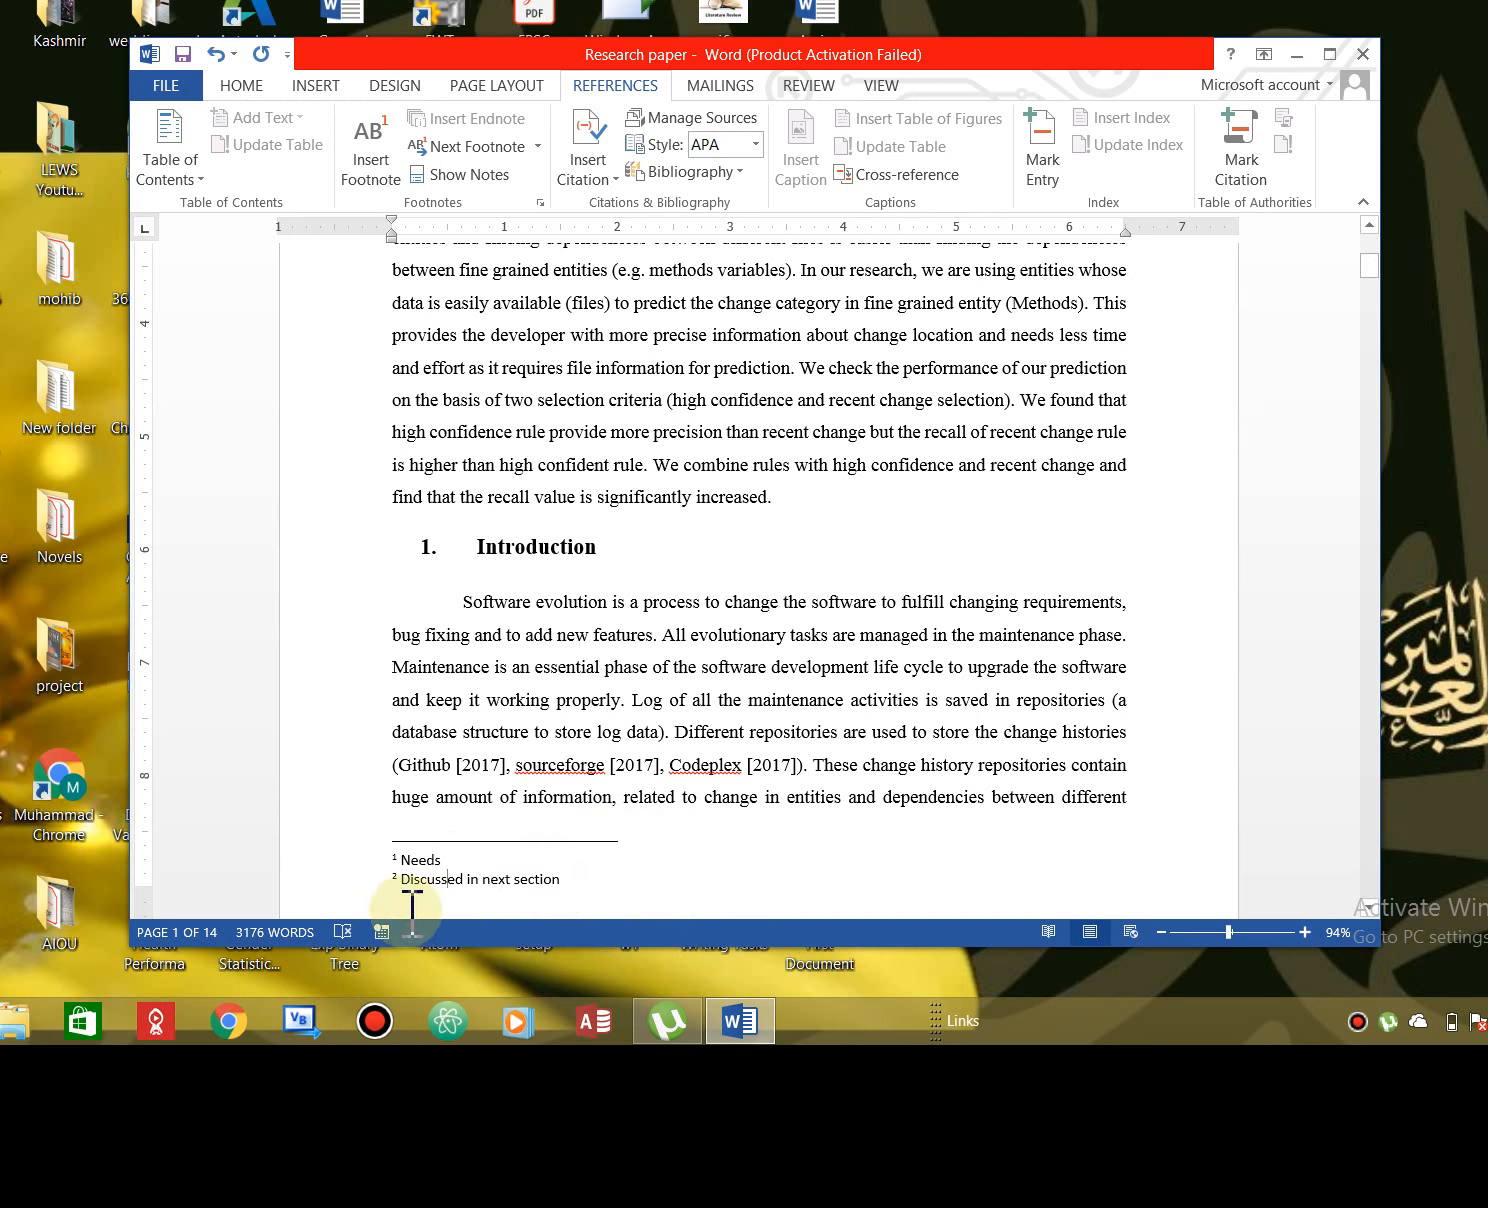
{"action": "left_click_drag", "start_coordinate": [1371, 265], "coordinate": [1372, 253]}
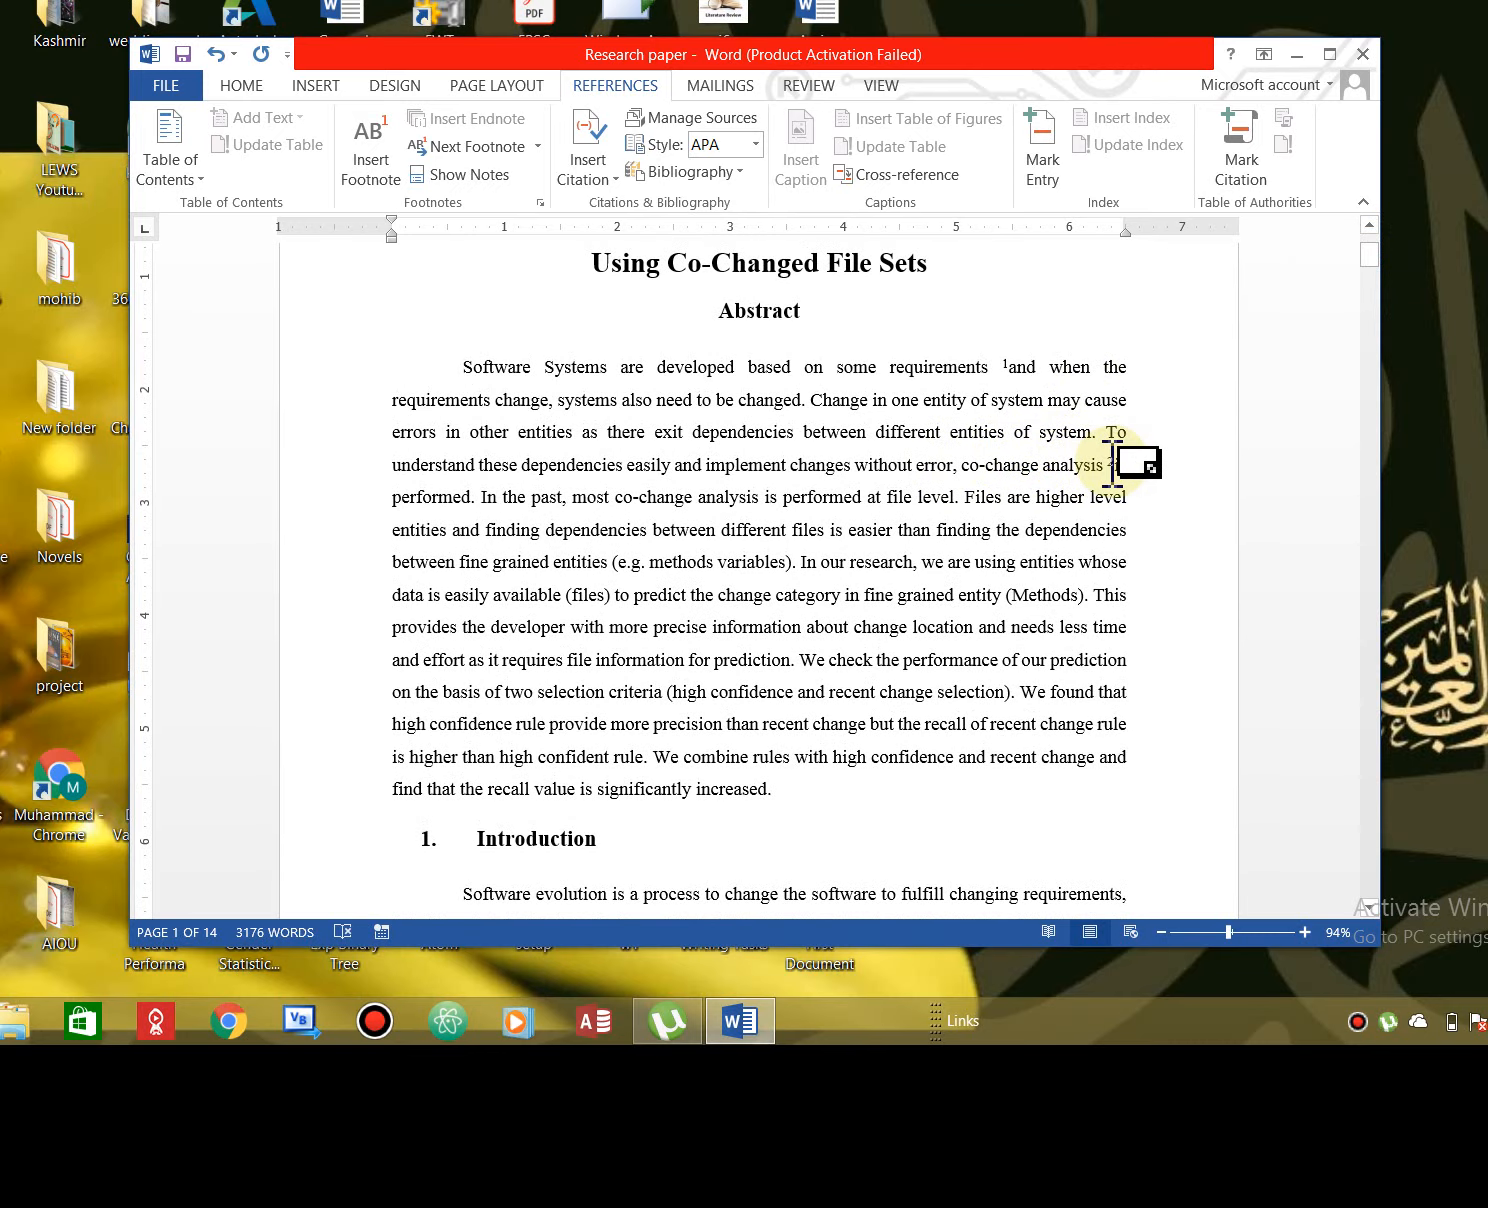
{"action": "mouse_move", "coordinate": [1112, 463]}
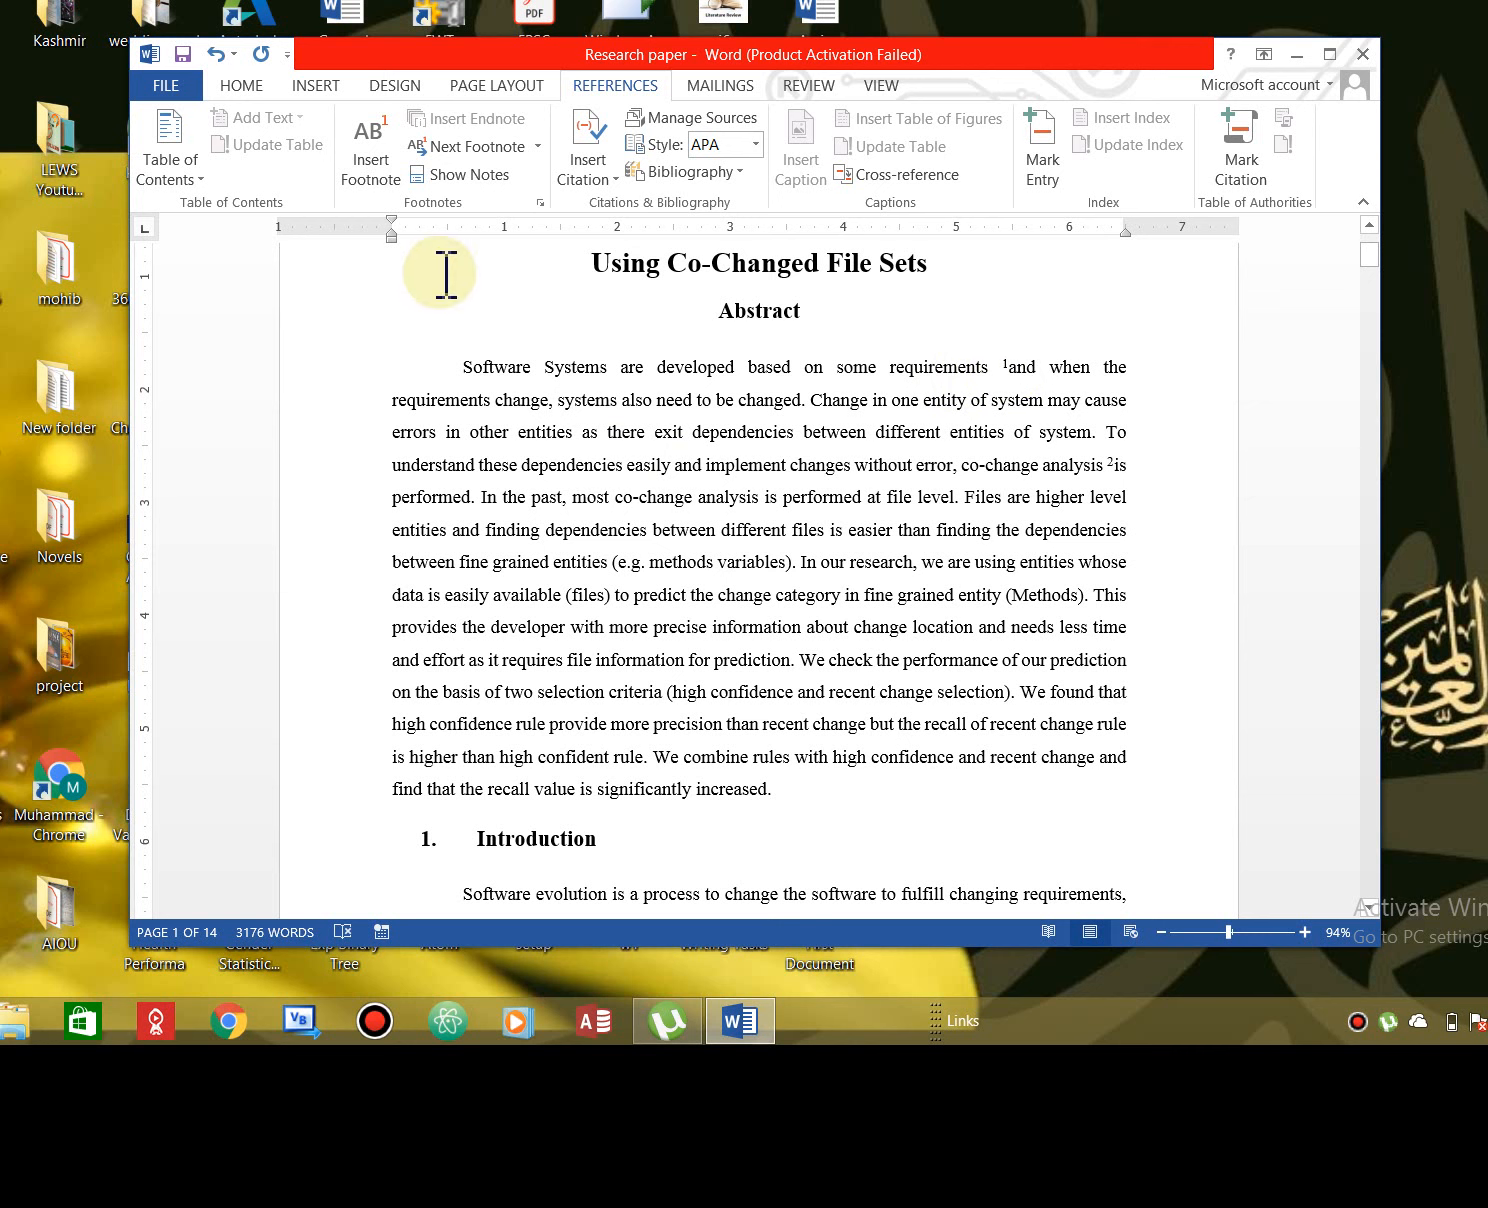
- Step forward through the document's footnotes with Next Footnote and return to the first one with Previous Footnote
{"action": "left_click", "coordinate": [537, 147]}
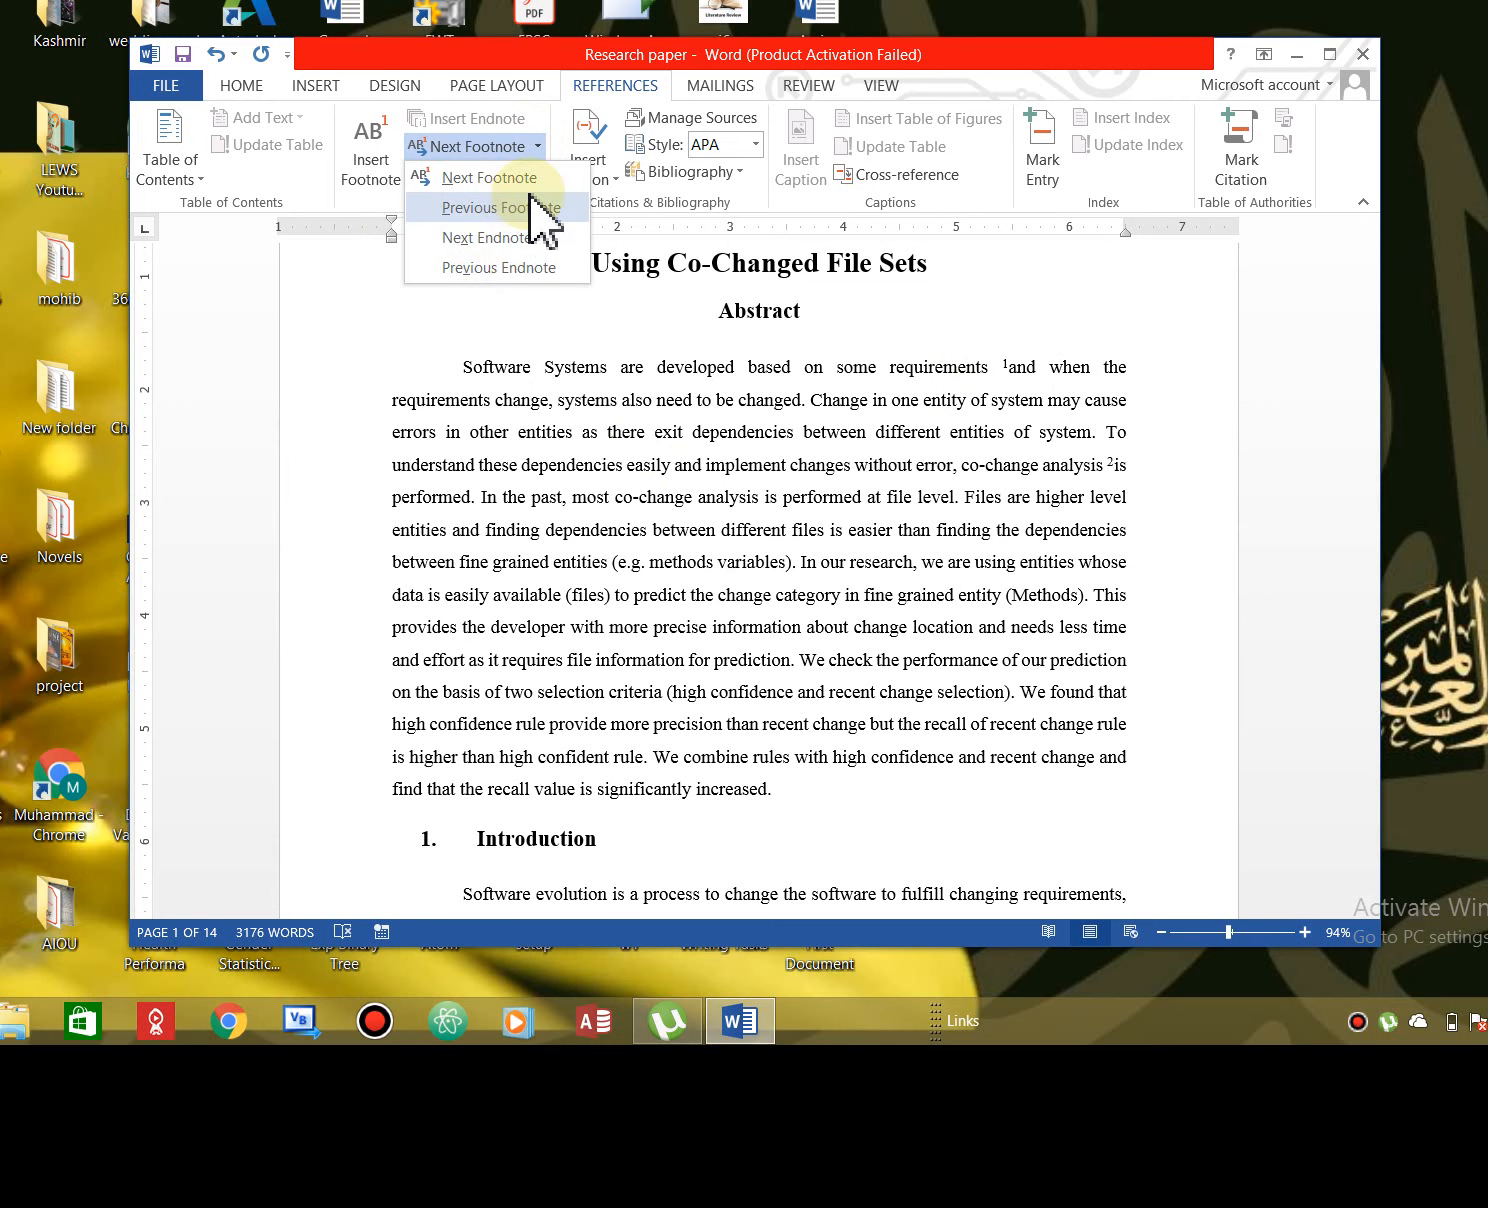
{"action": "left_click", "coordinate": [495, 177]}
{"action": "left_click", "coordinate": [497, 175]}
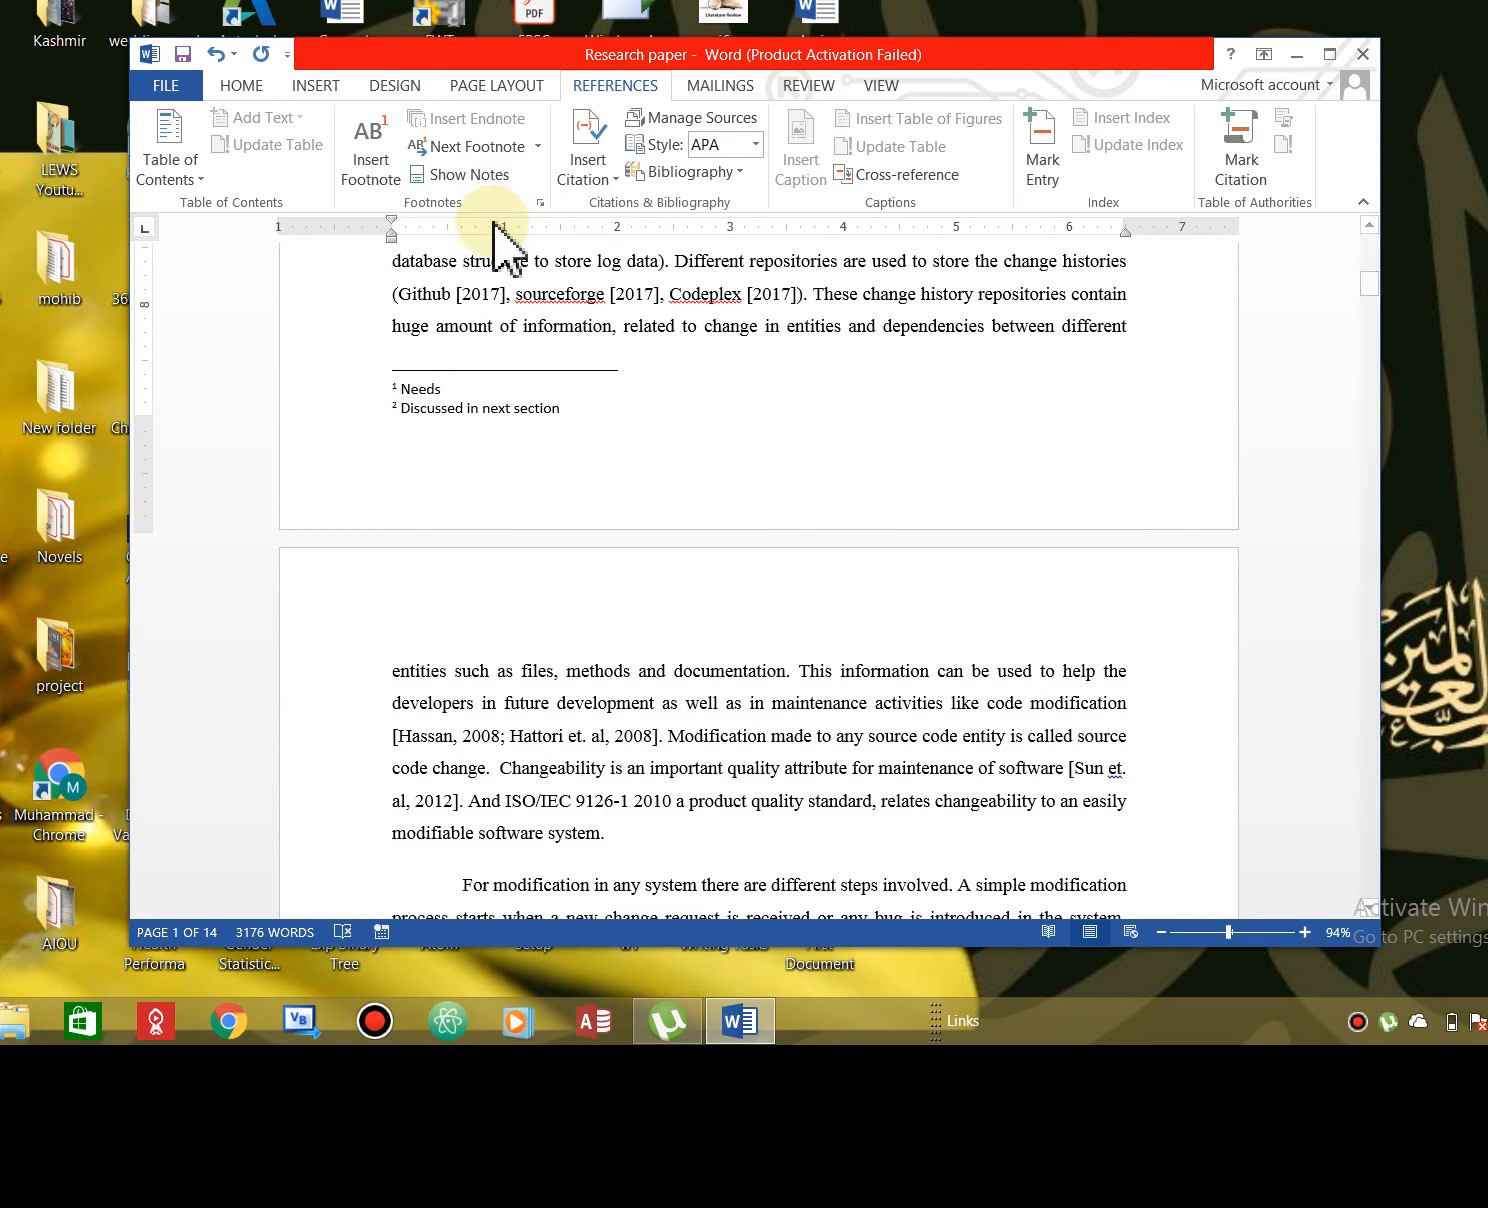
{"action": "left_click", "coordinate": [540, 147]}
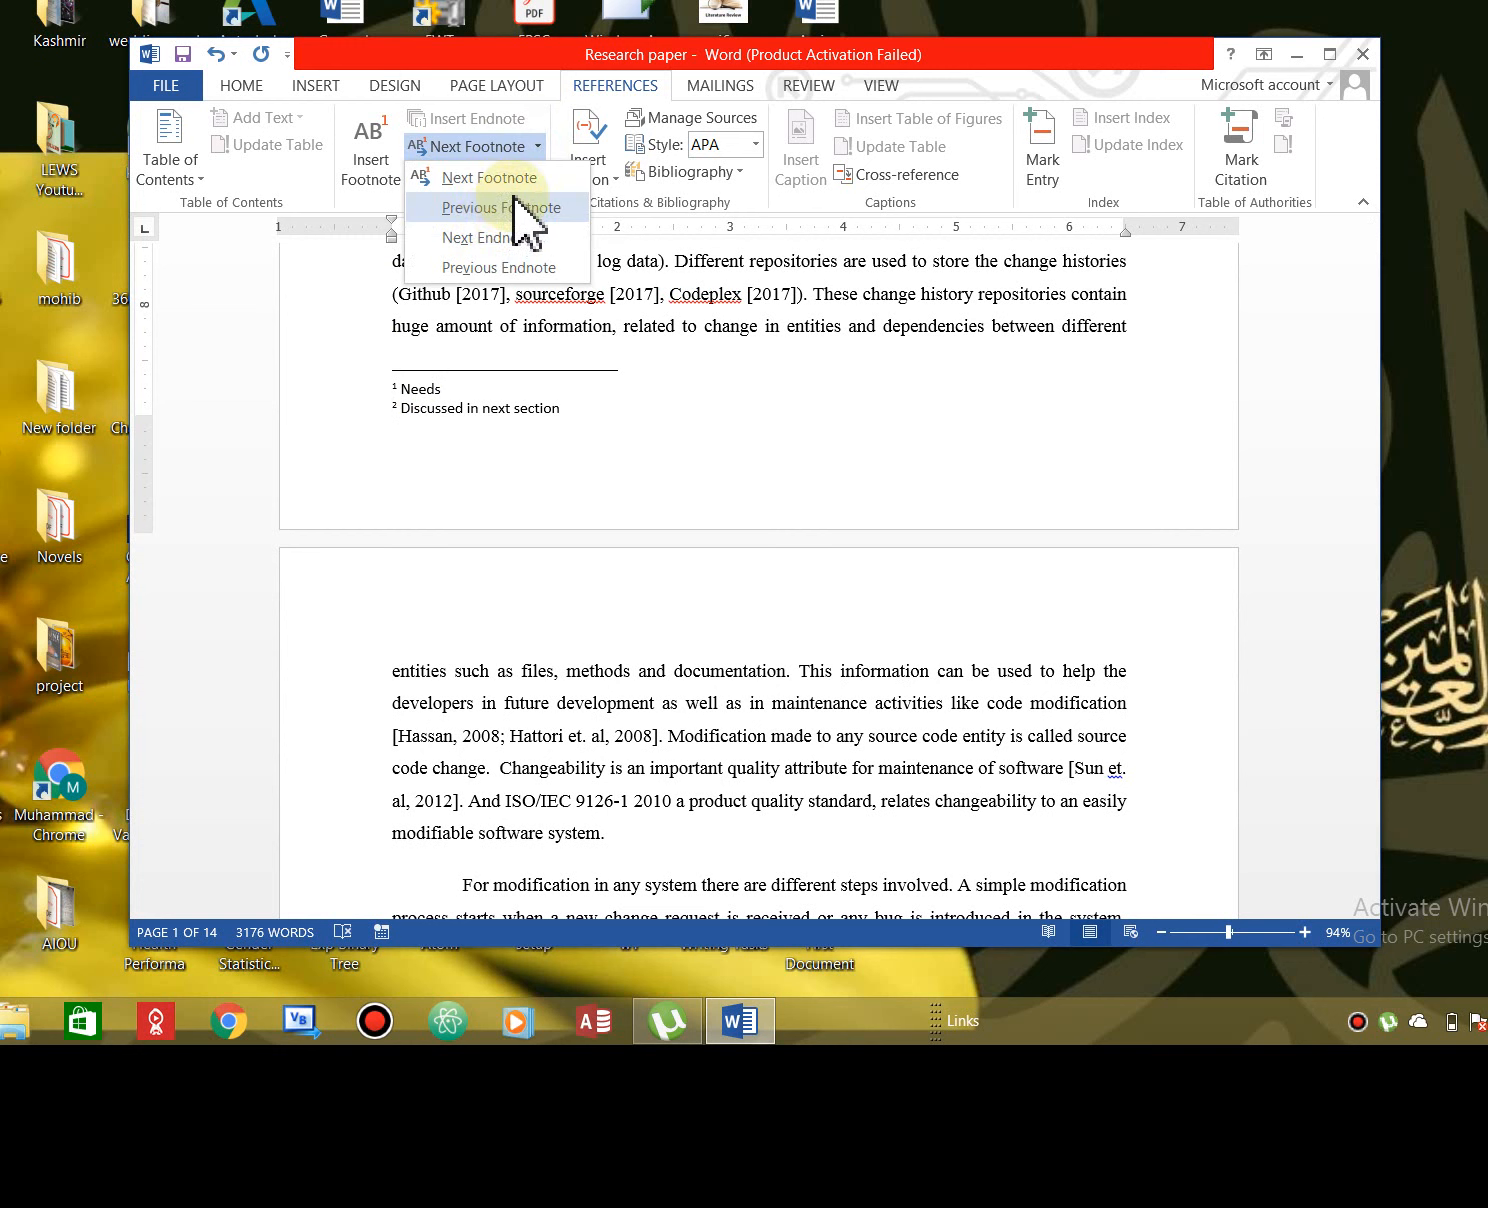
{"action": "left_click", "coordinate": [528, 182]}
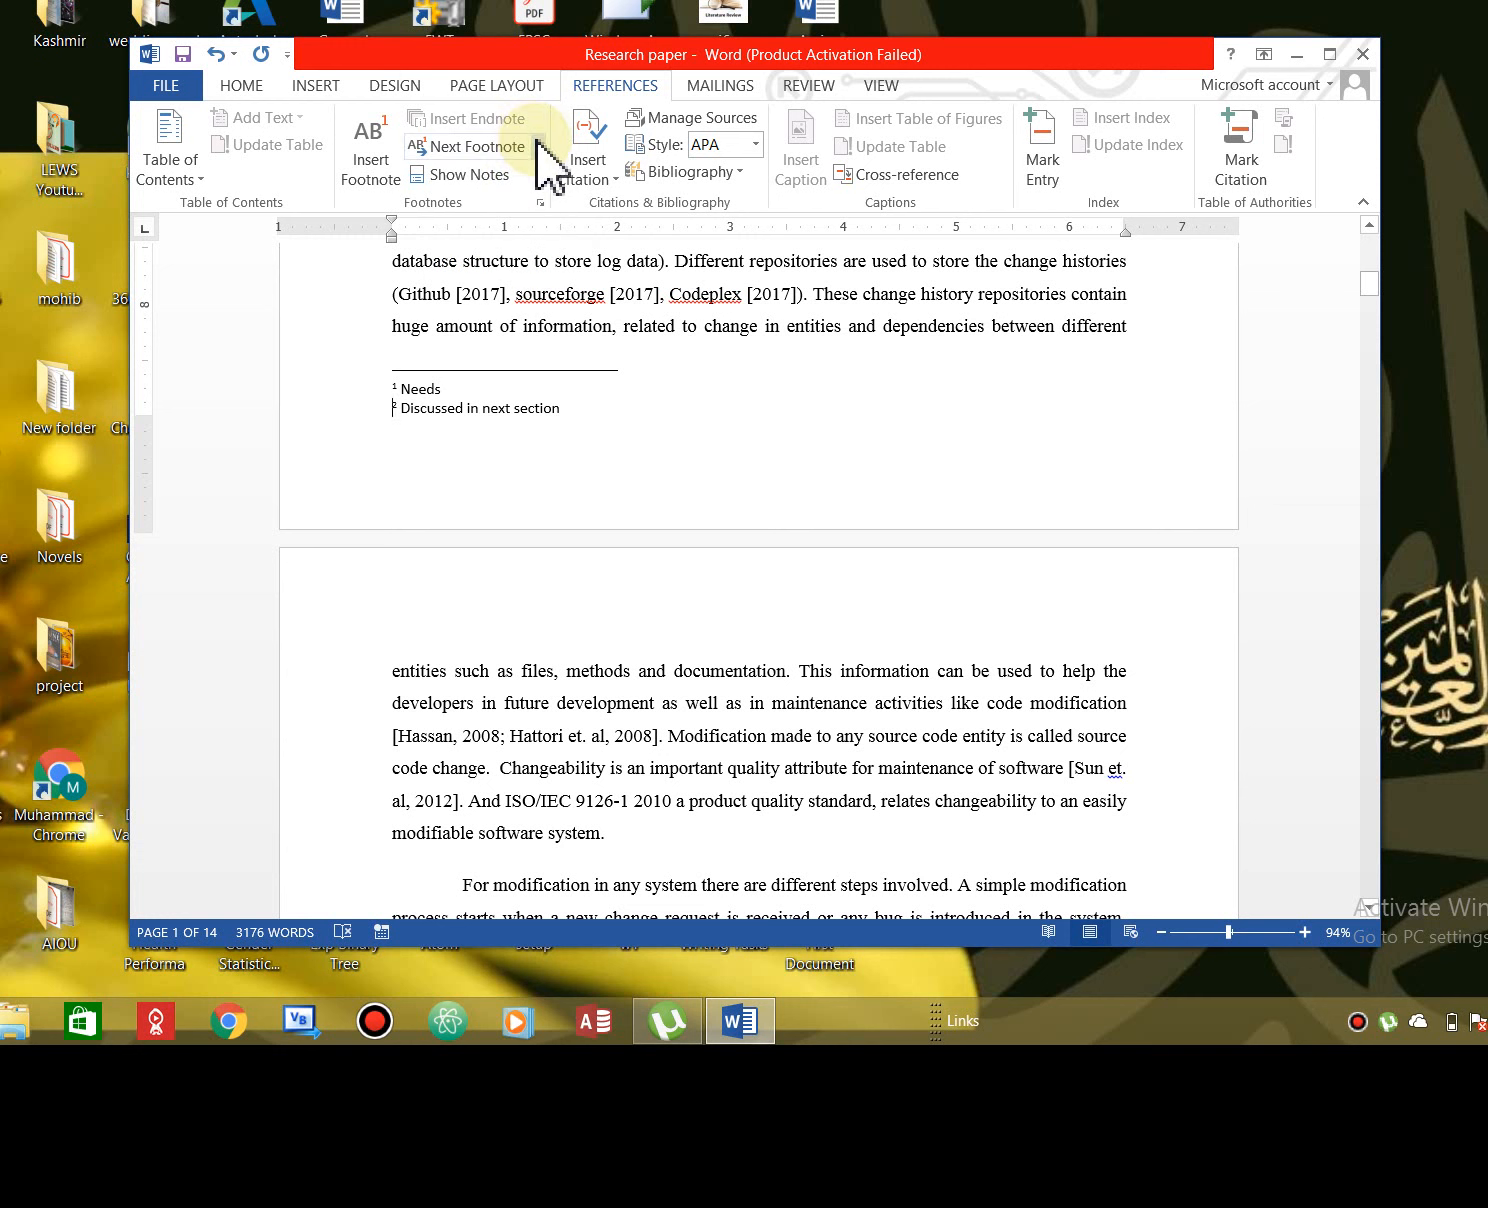
{"action": "left_click", "coordinate": [537, 146]}
{"action": "left_click", "coordinate": [521, 207]}
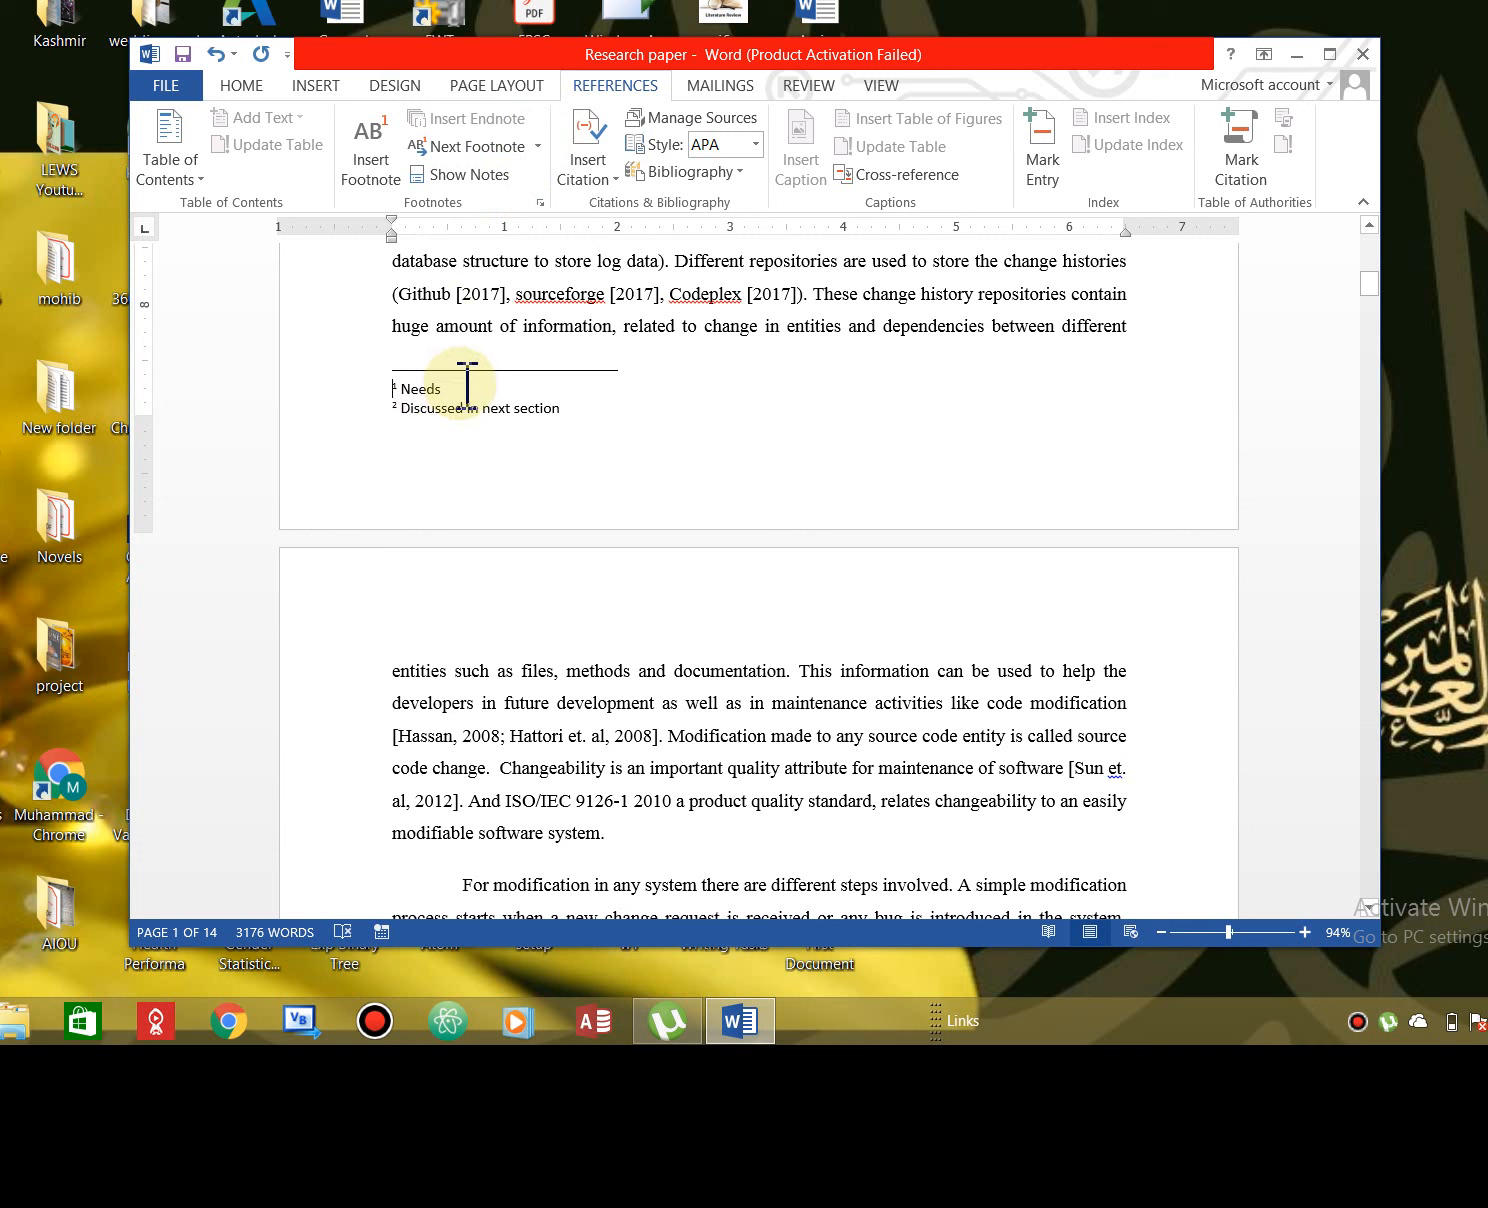
- Format the whole document's footnotes at the bottom of the page, in 3 columns, with the *, †, ‡, § number format
{"action": "left_click", "coordinate": [540, 203]}
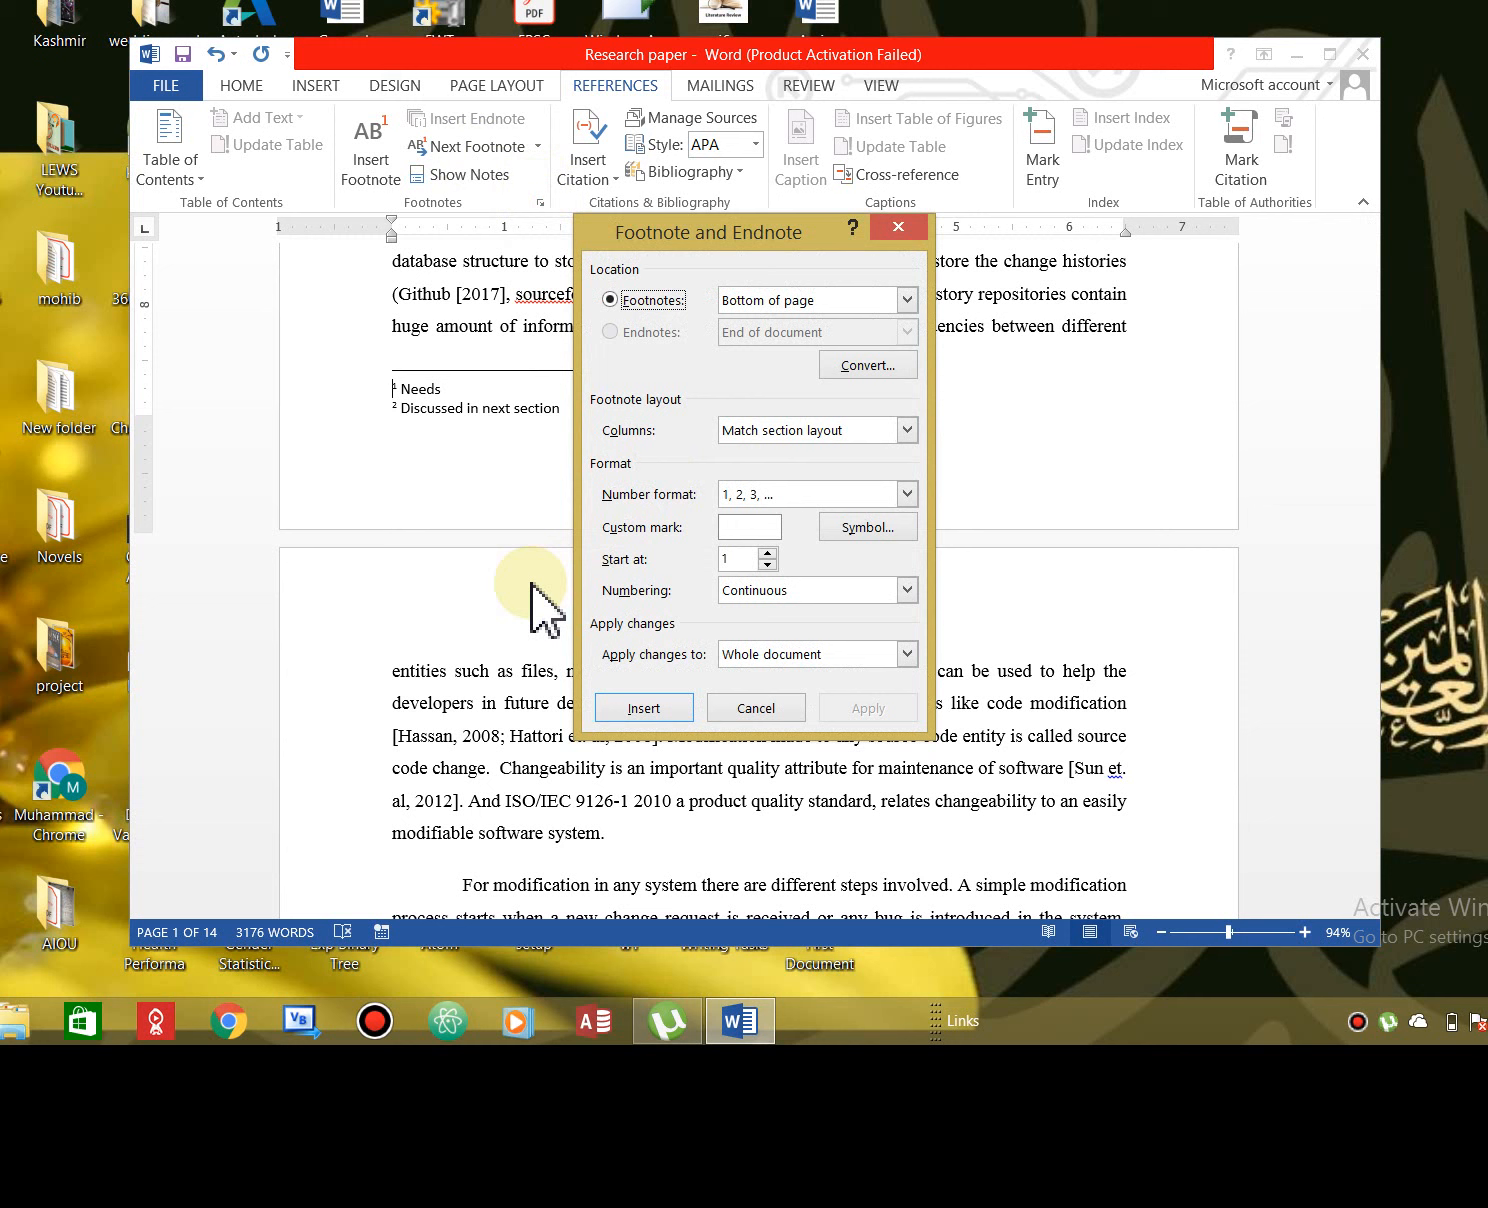
{"action": "left_click", "coordinate": [470, 269]}
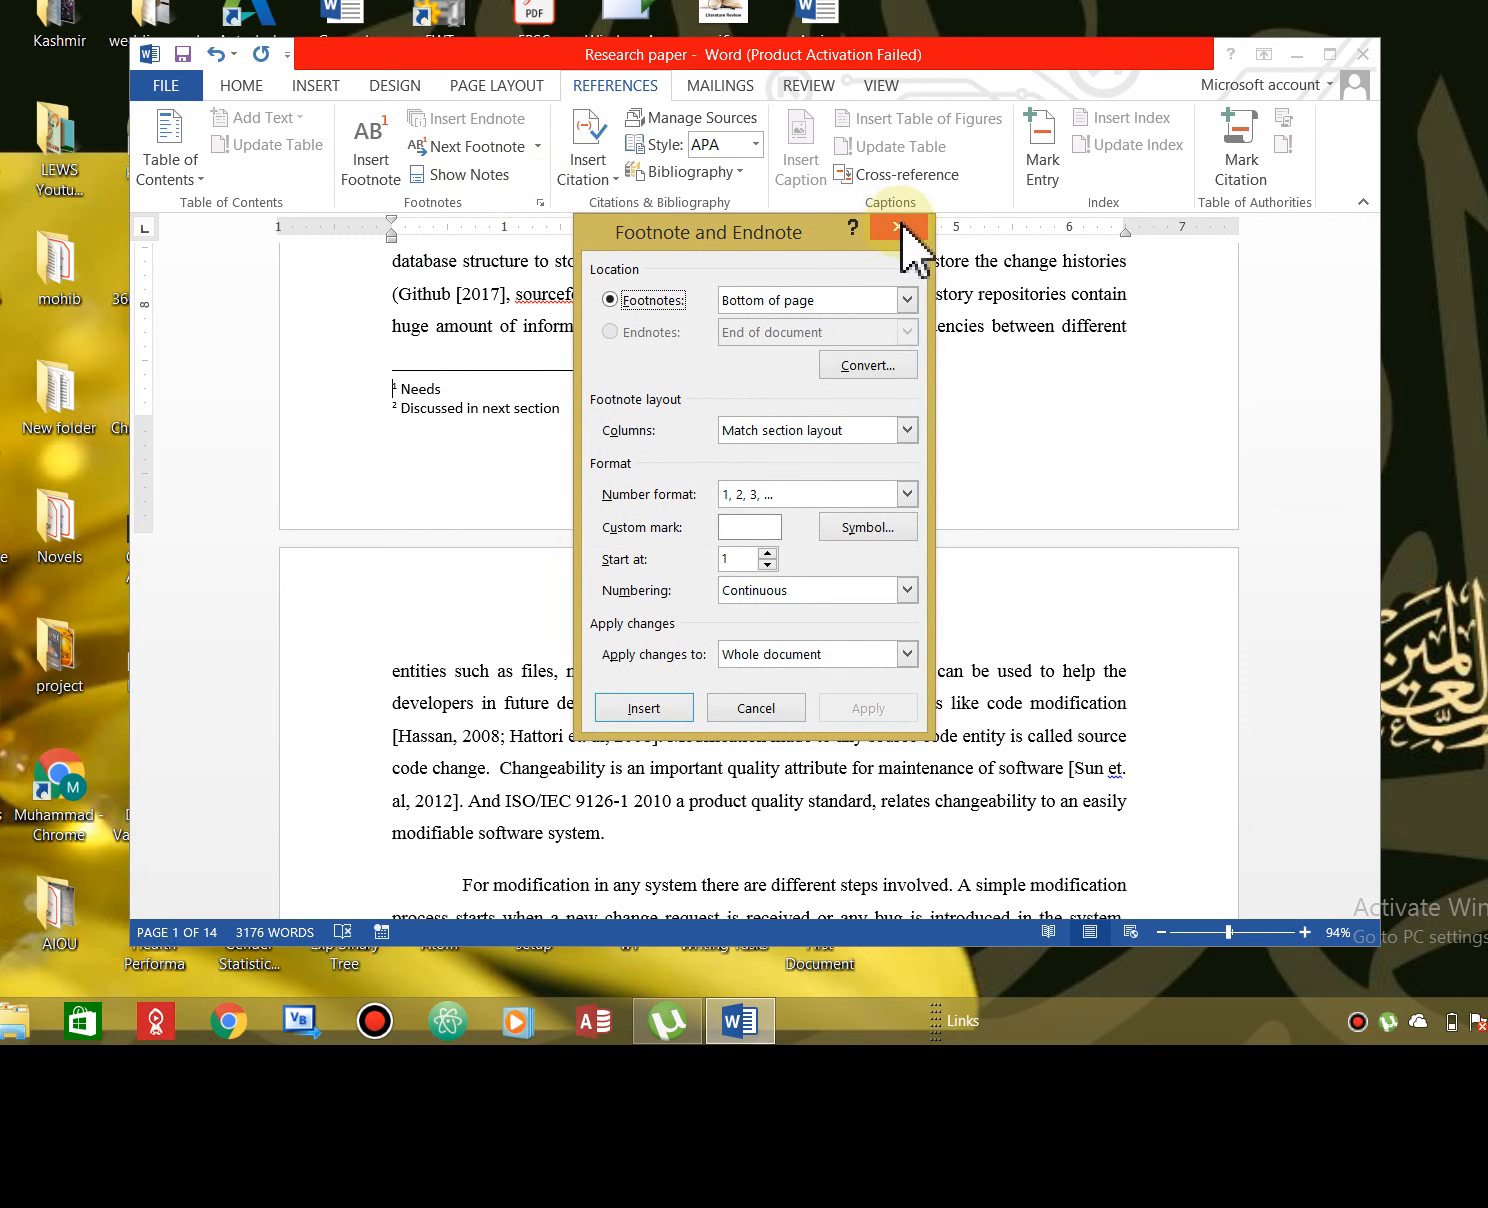
{"action": "left_click", "coordinate": [907, 300]}
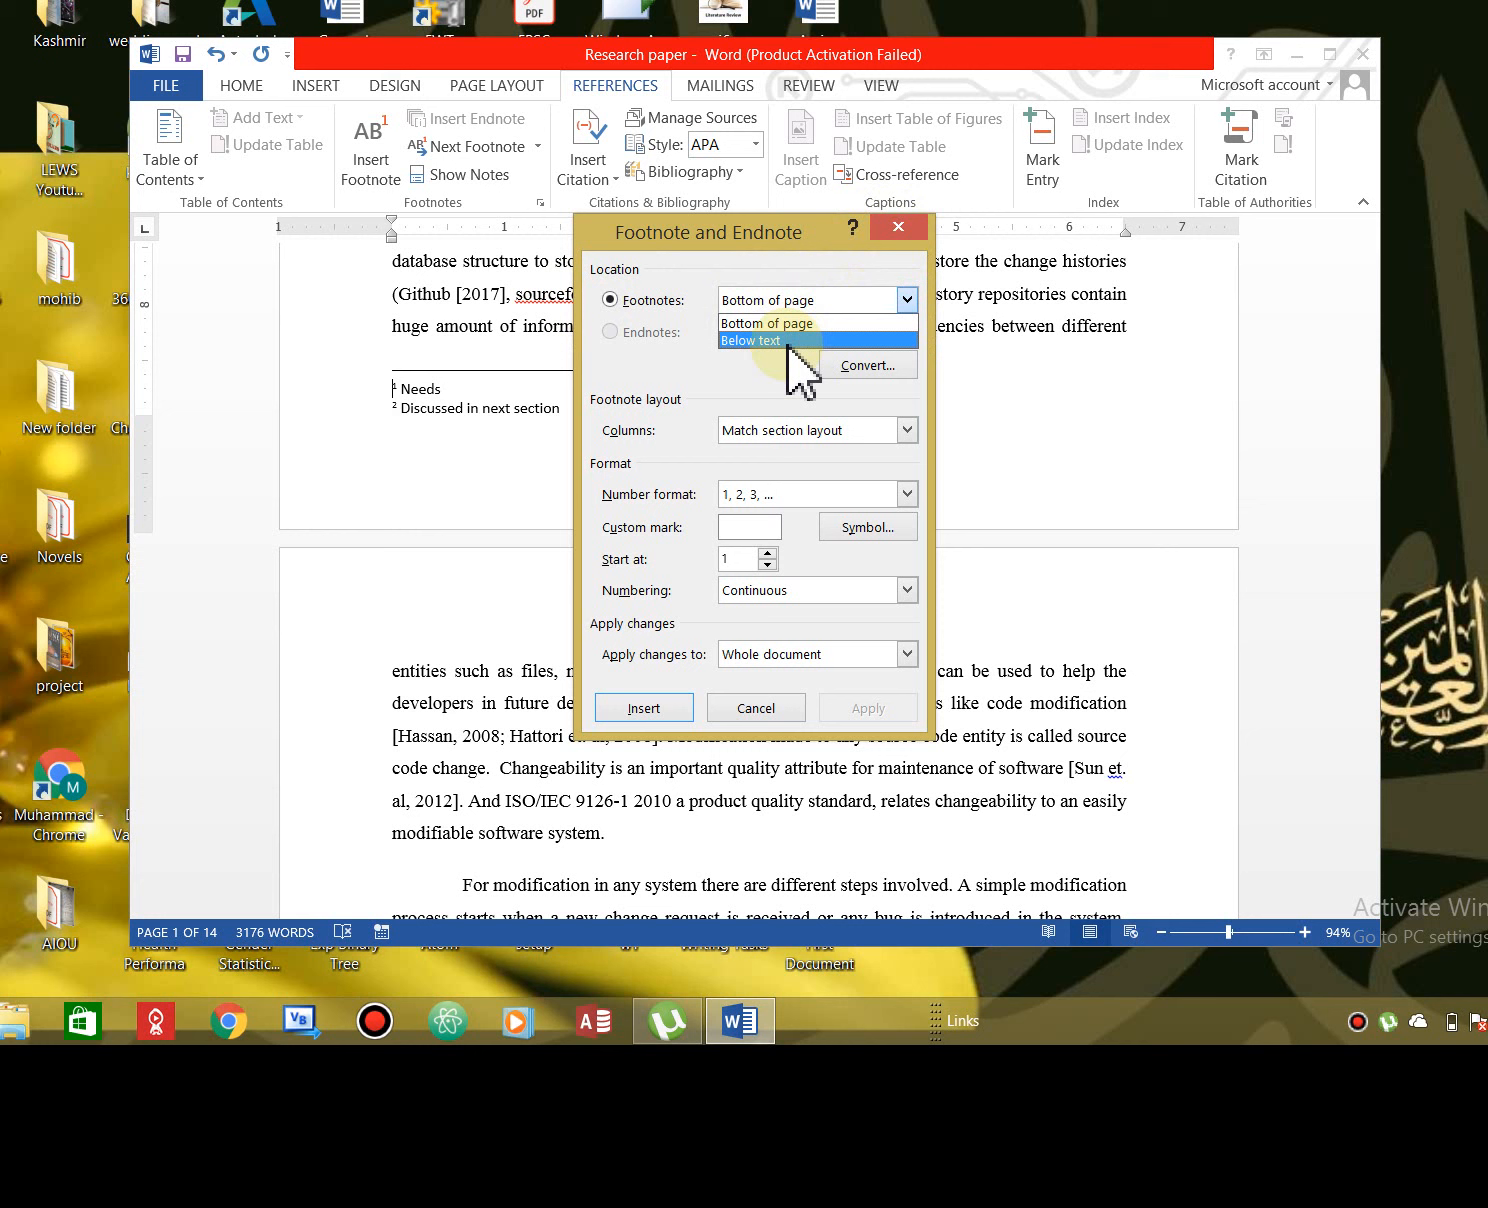
{"action": "left_click", "coordinate": [738, 400]}
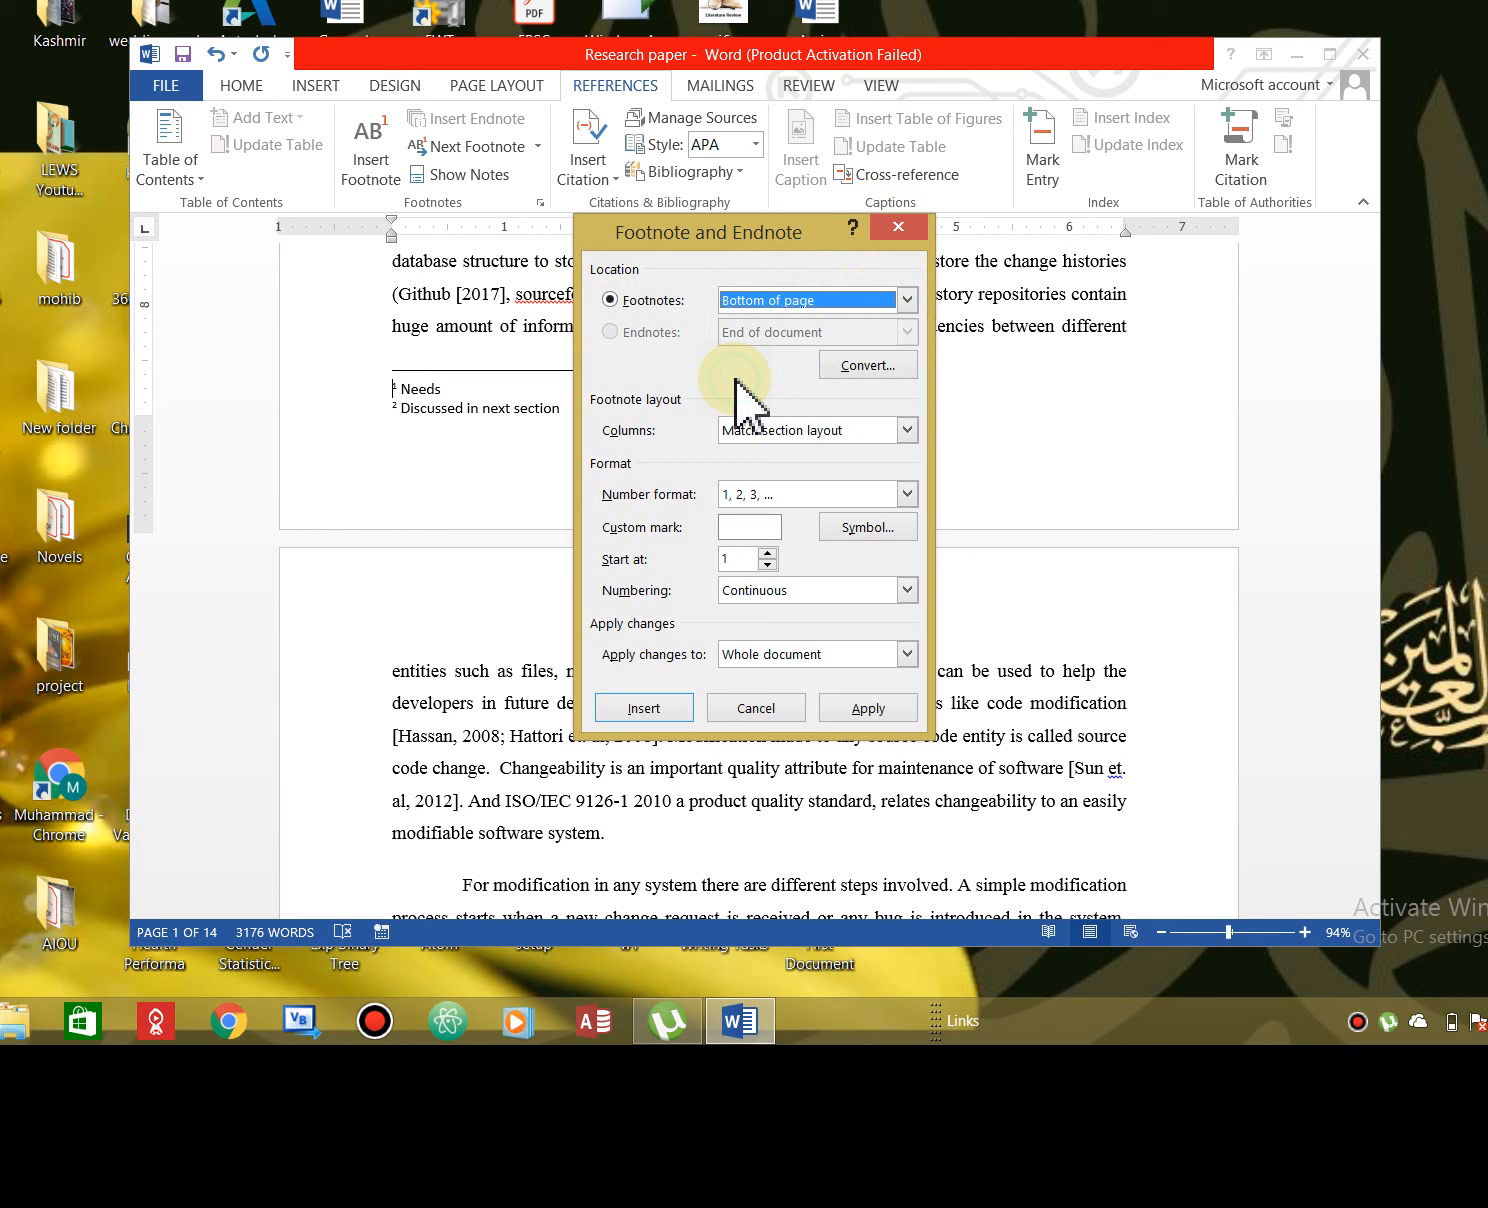
{"action": "left_click", "coordinate": [908, 430]}
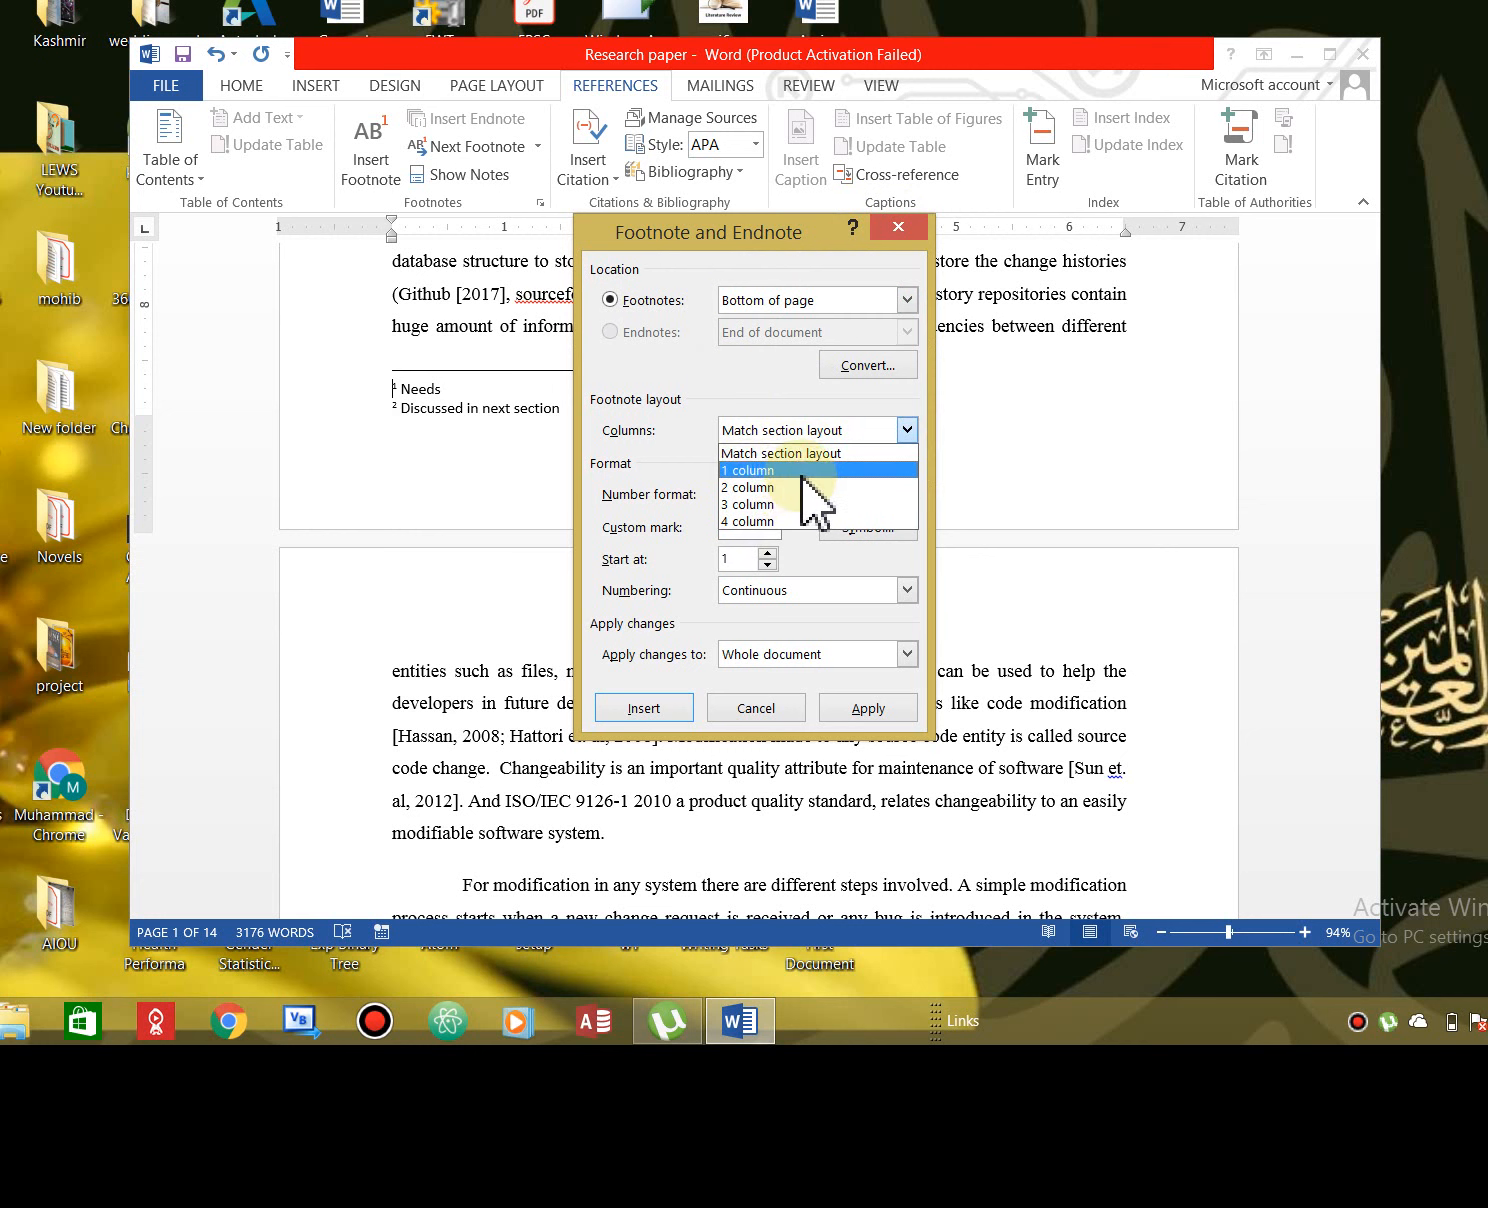
{"action": "left_click", "coordinate": [728, 503]}
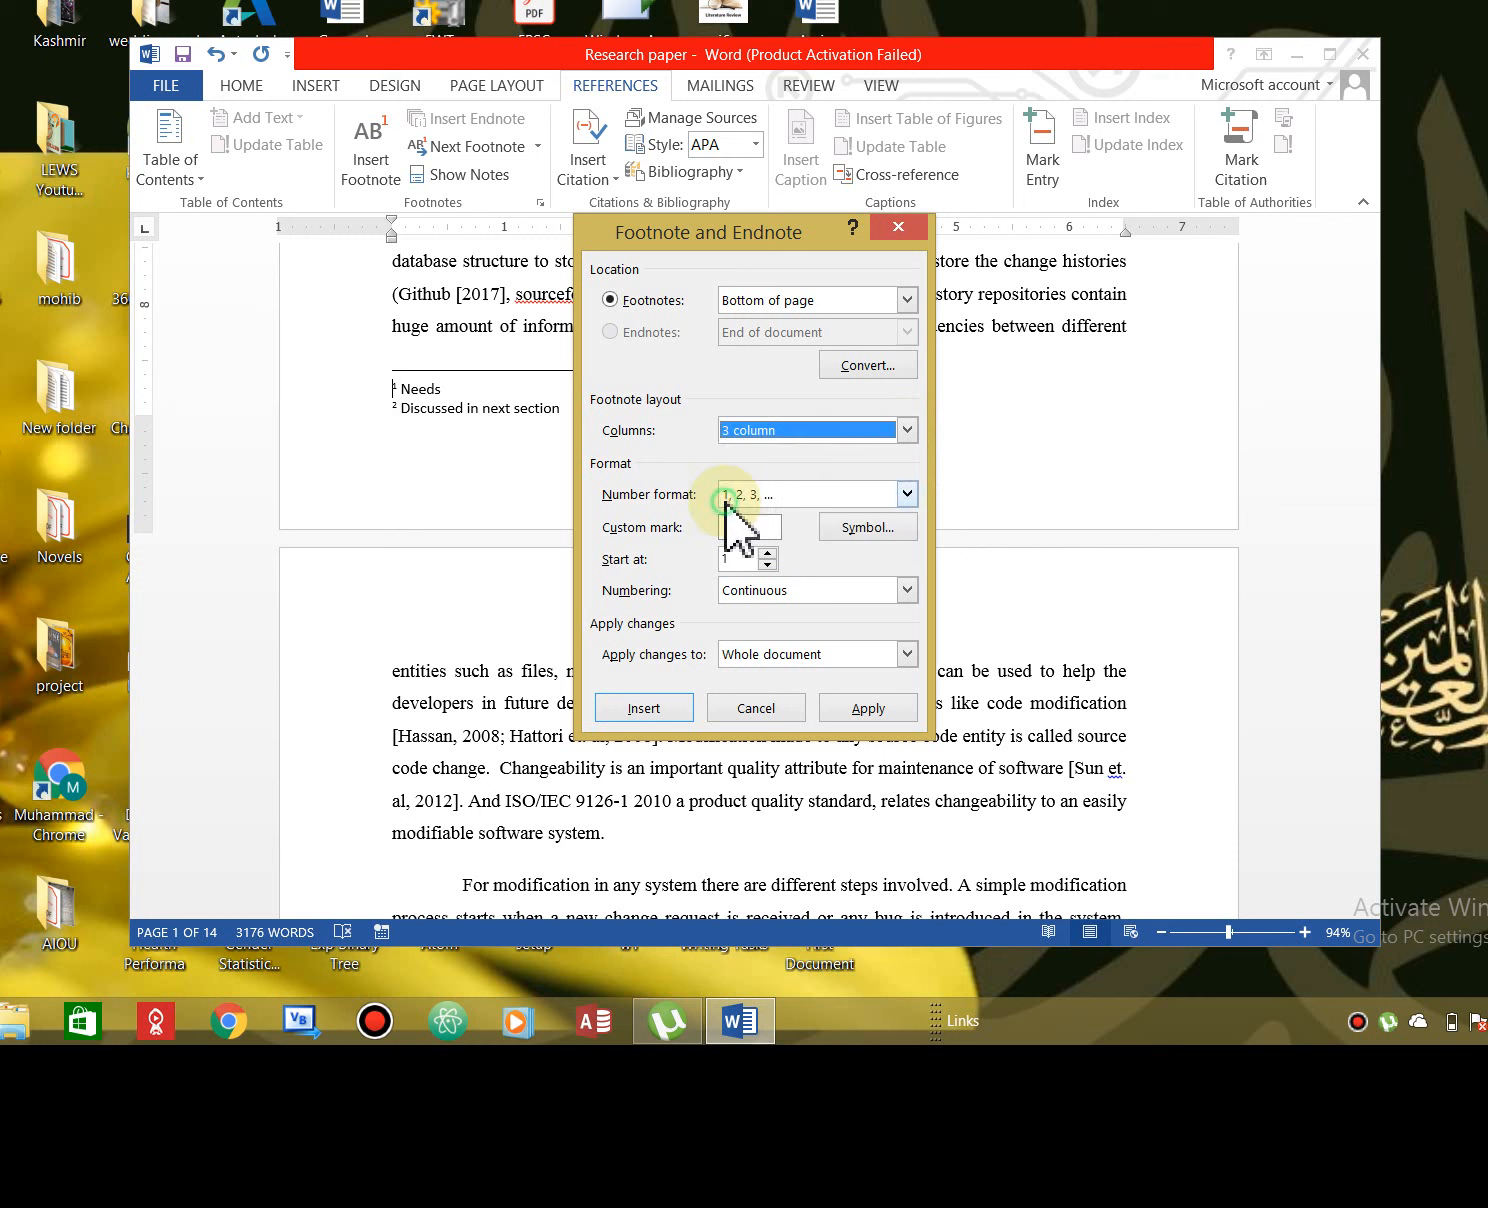
{"action": "left_click", "coordinate": [907, 493]}
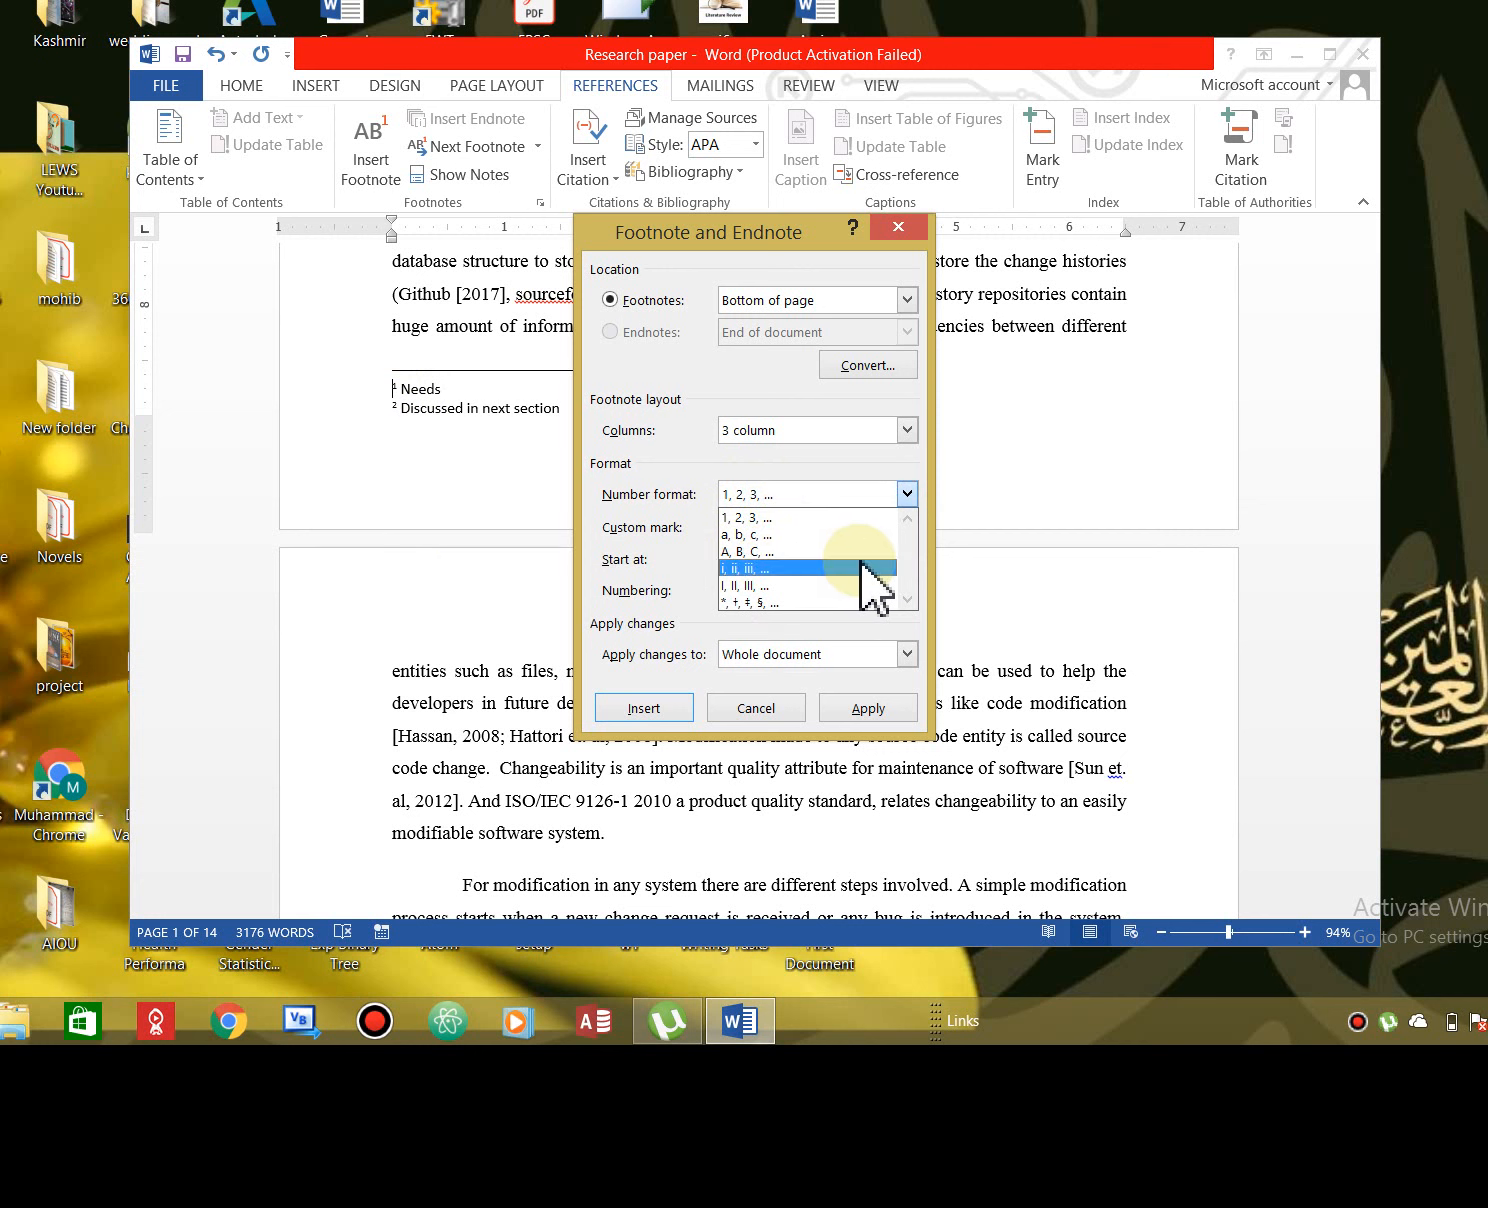
{"action": "left_click", "coordinate": [760, 601]}
{"action": "left_click", "coordinate": [868, 707]}
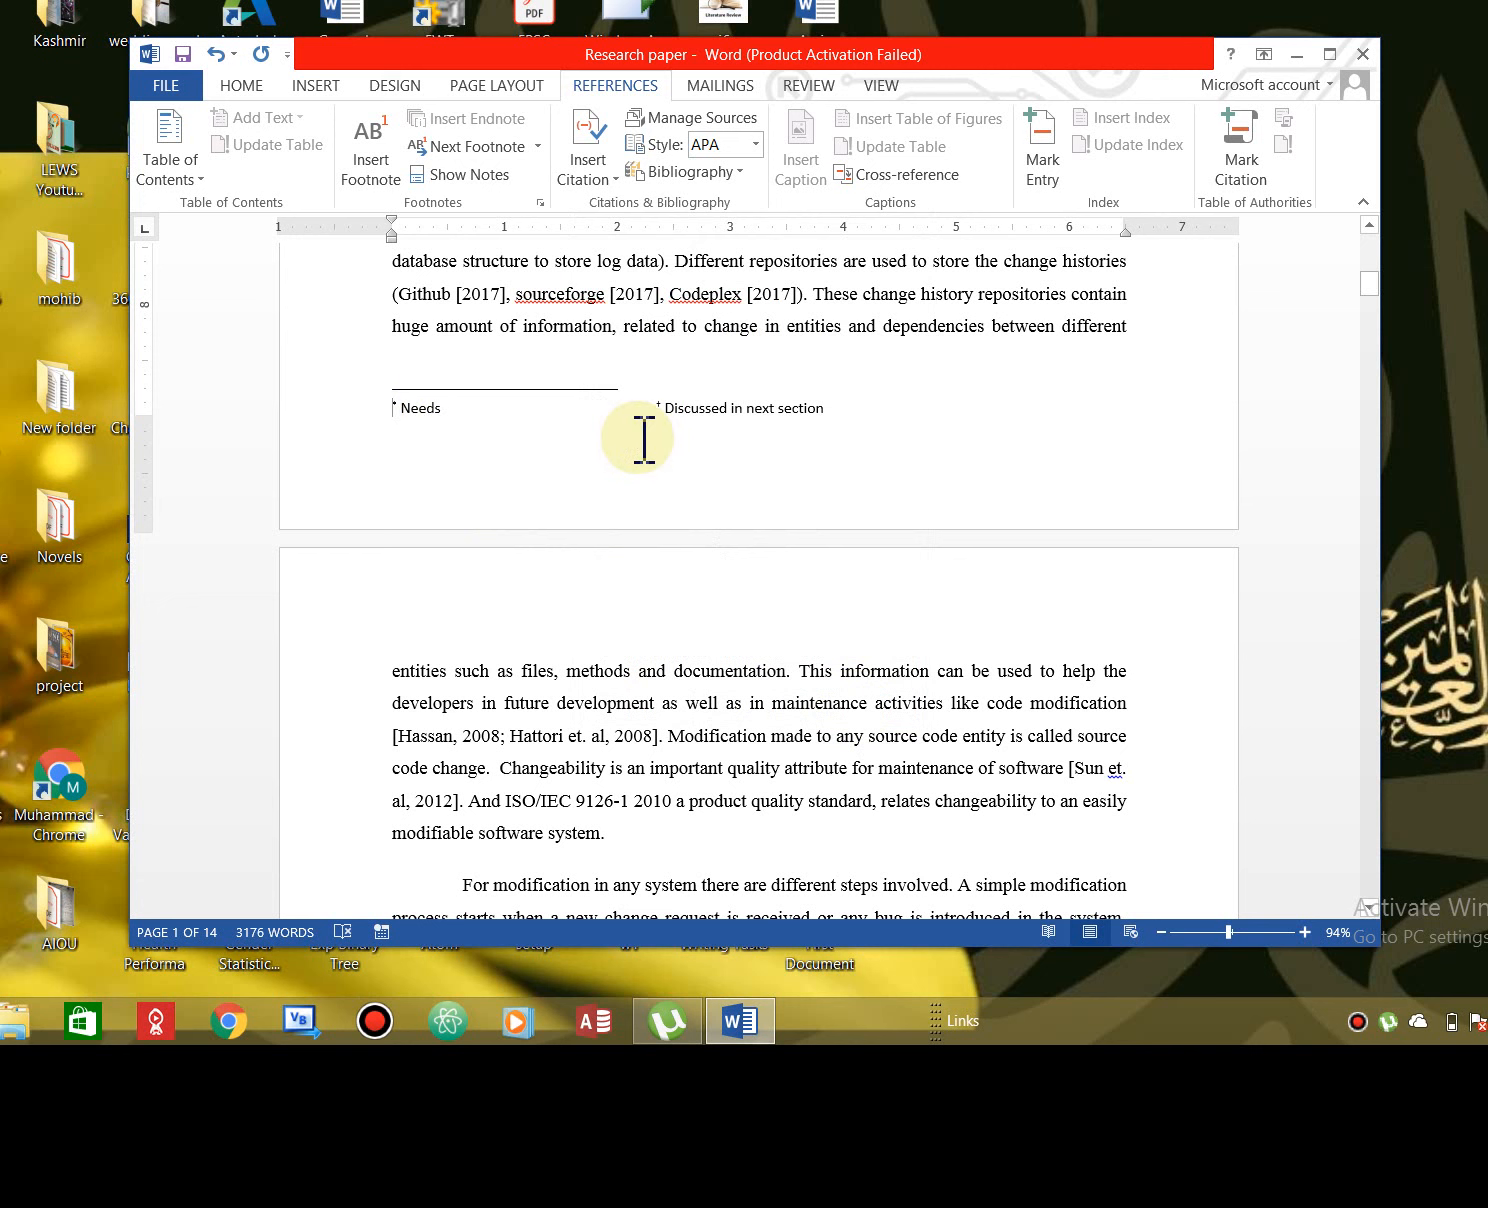
- Examine the footnote marks after "requirements" and "co-change analysis" in the abstract at 231% zoom
{"action": "left_click_drag", "start_coordinate": [1362, 282], "coordinate": [1367, 250]}
{"action": "left_click", "coordinate": [1362, 284]}
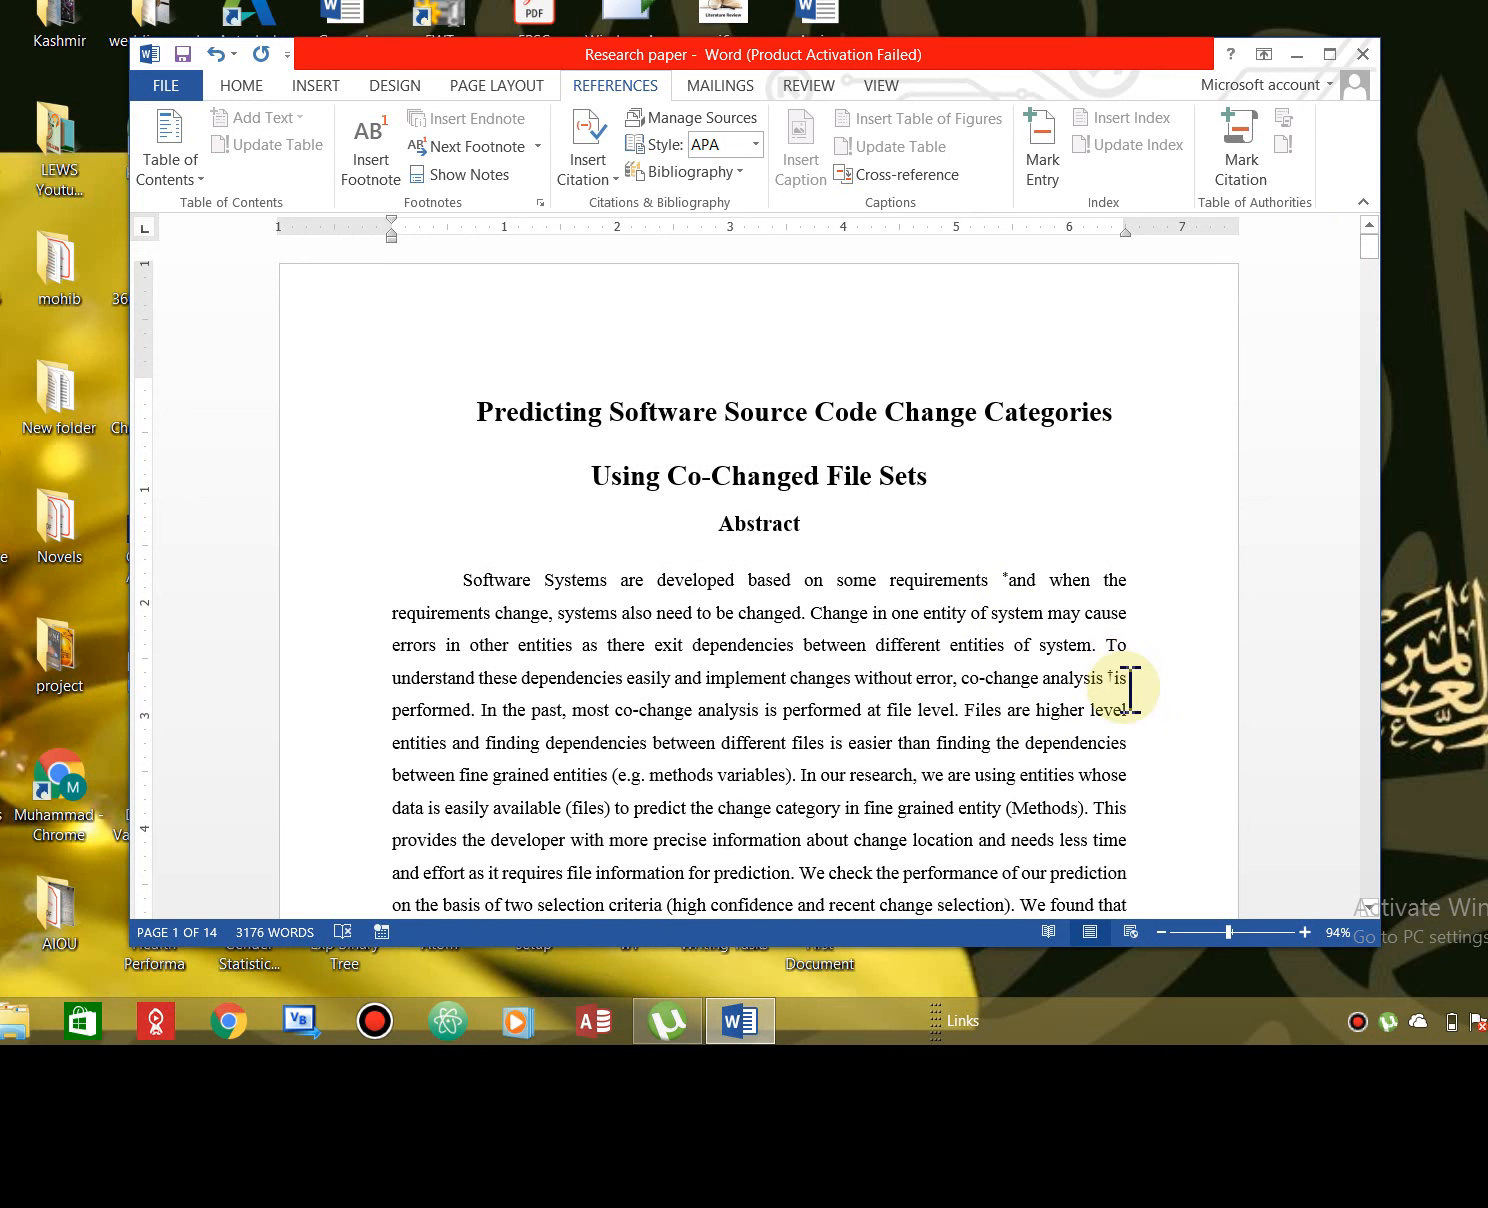
{"action": "left_click", "coordinate": [1252, 932]}
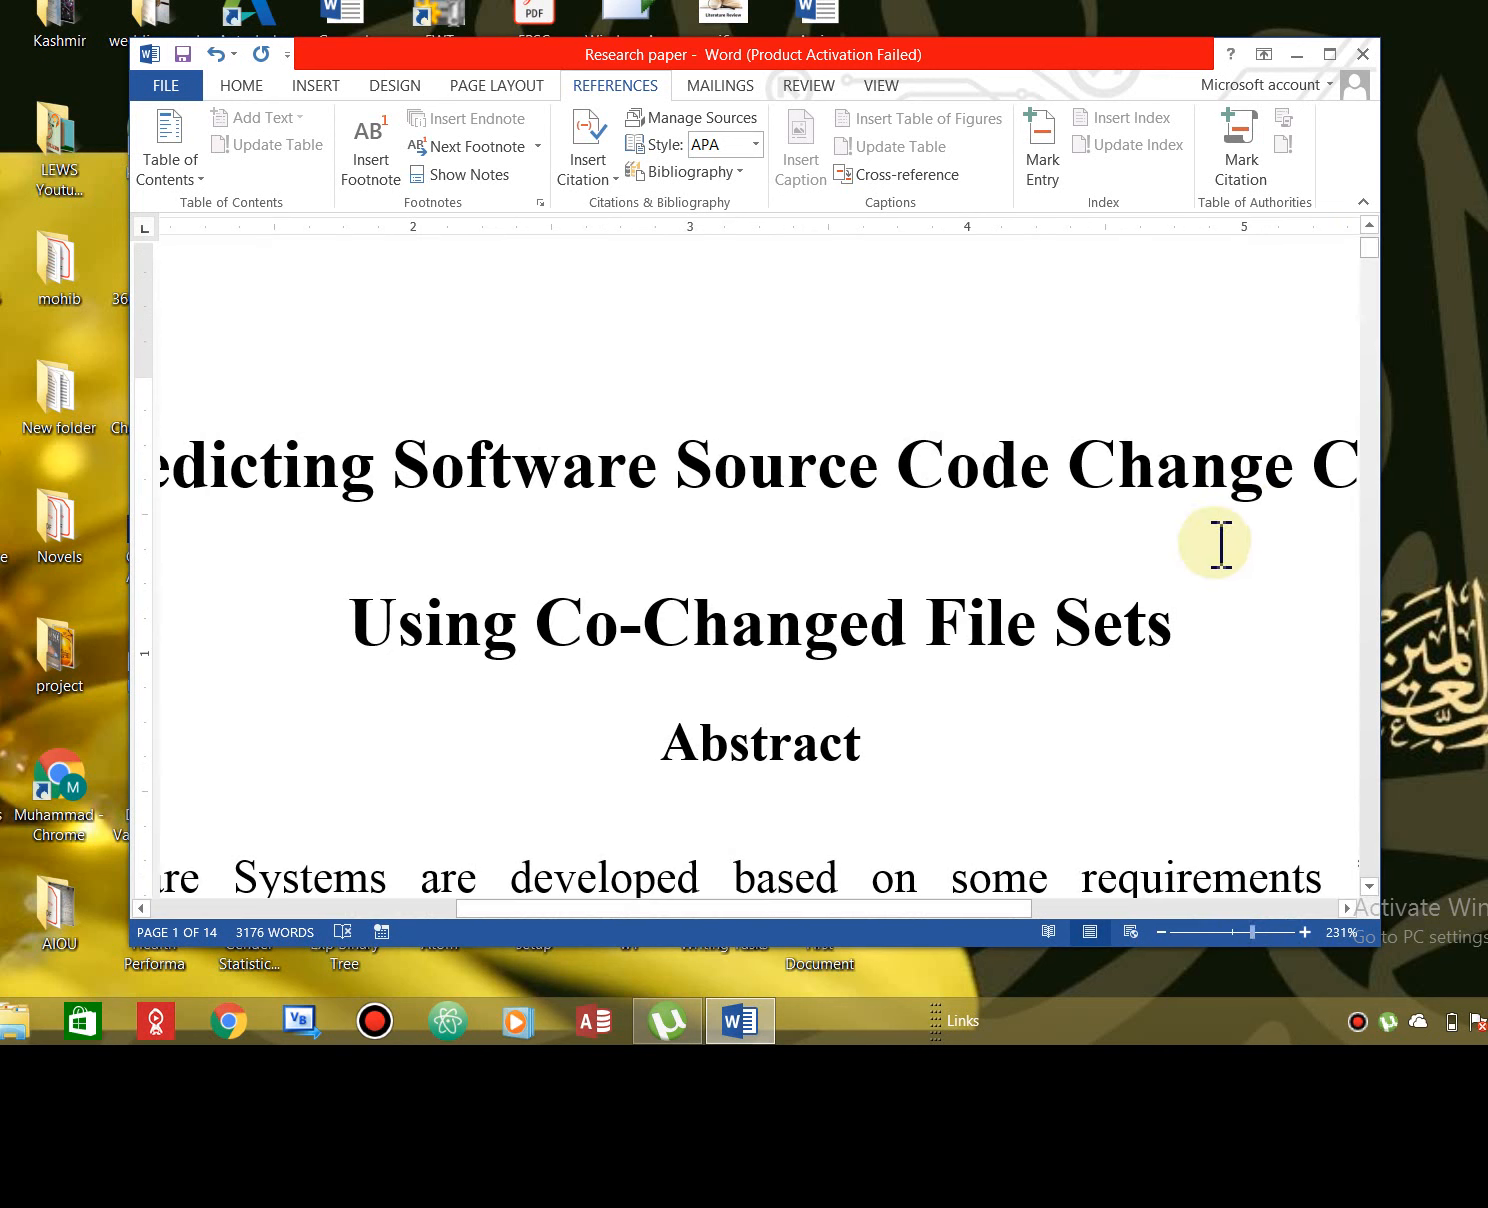
{"action": "left_click_drag", "start_coordinate": [943, 907], "coordinate": [1078, 907]}
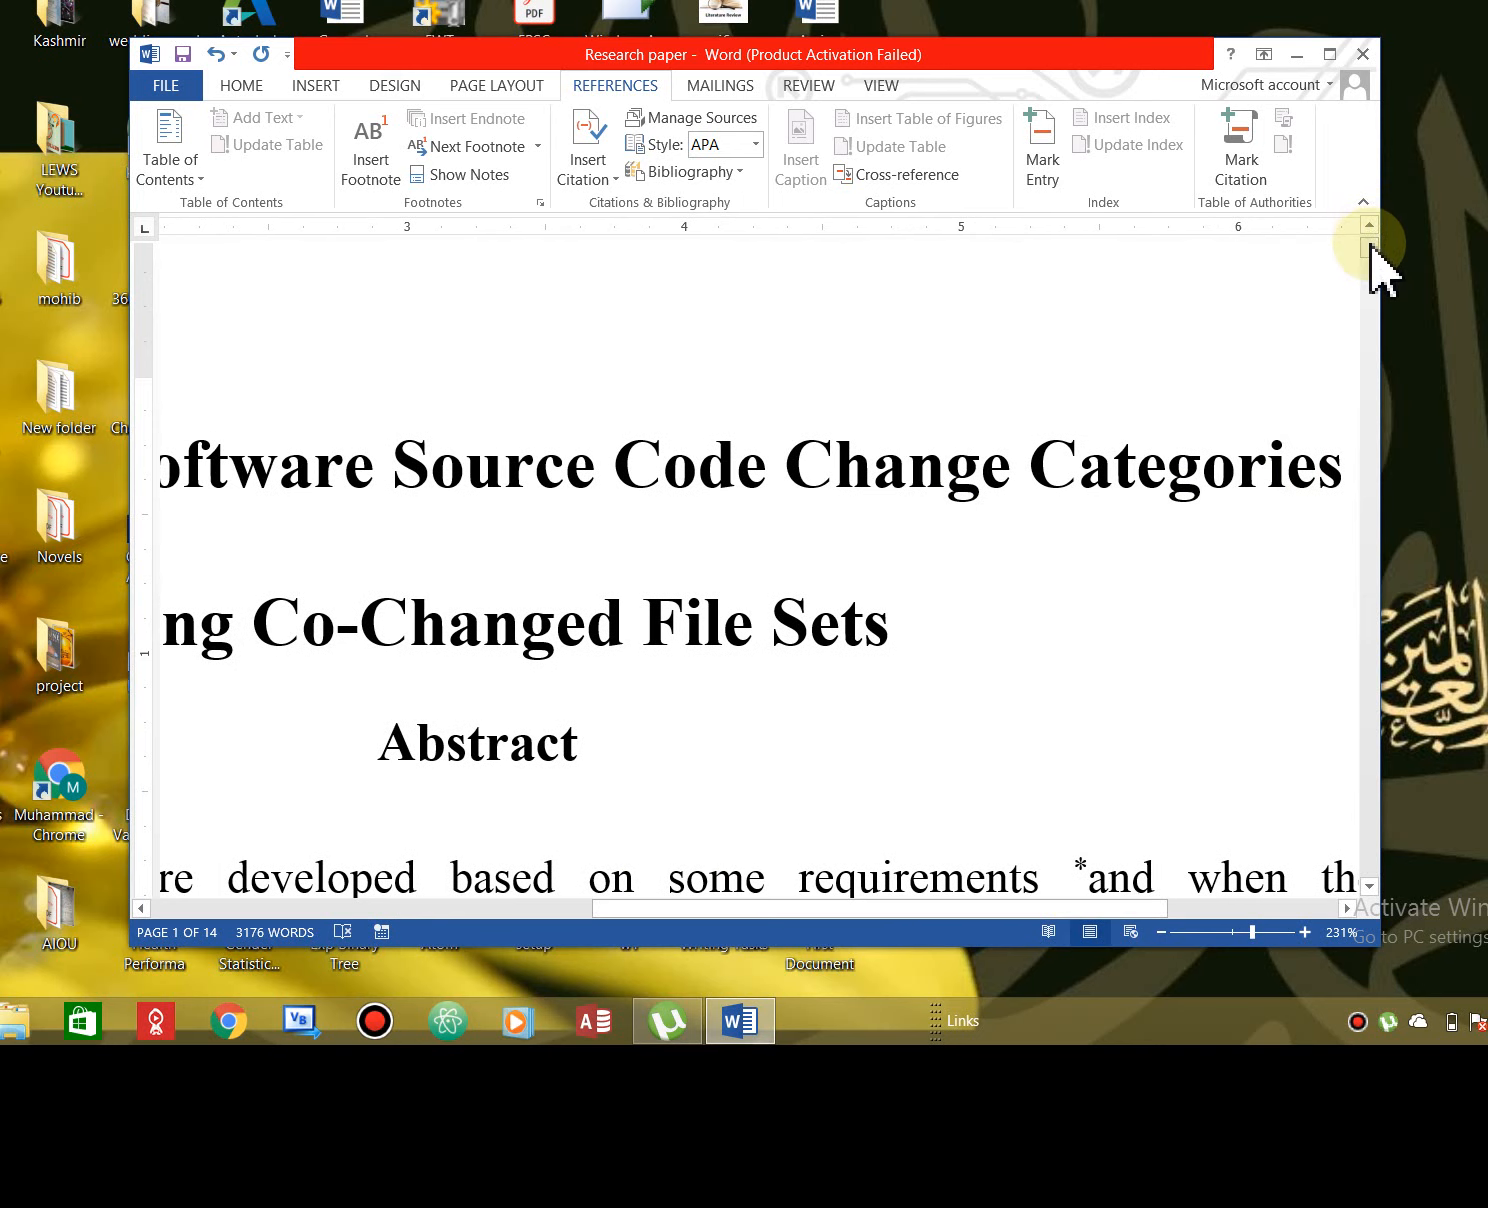
{"action": "left_click_drag", "start_coordinate": [1371, 248], "coordinate": [1388, 276]}
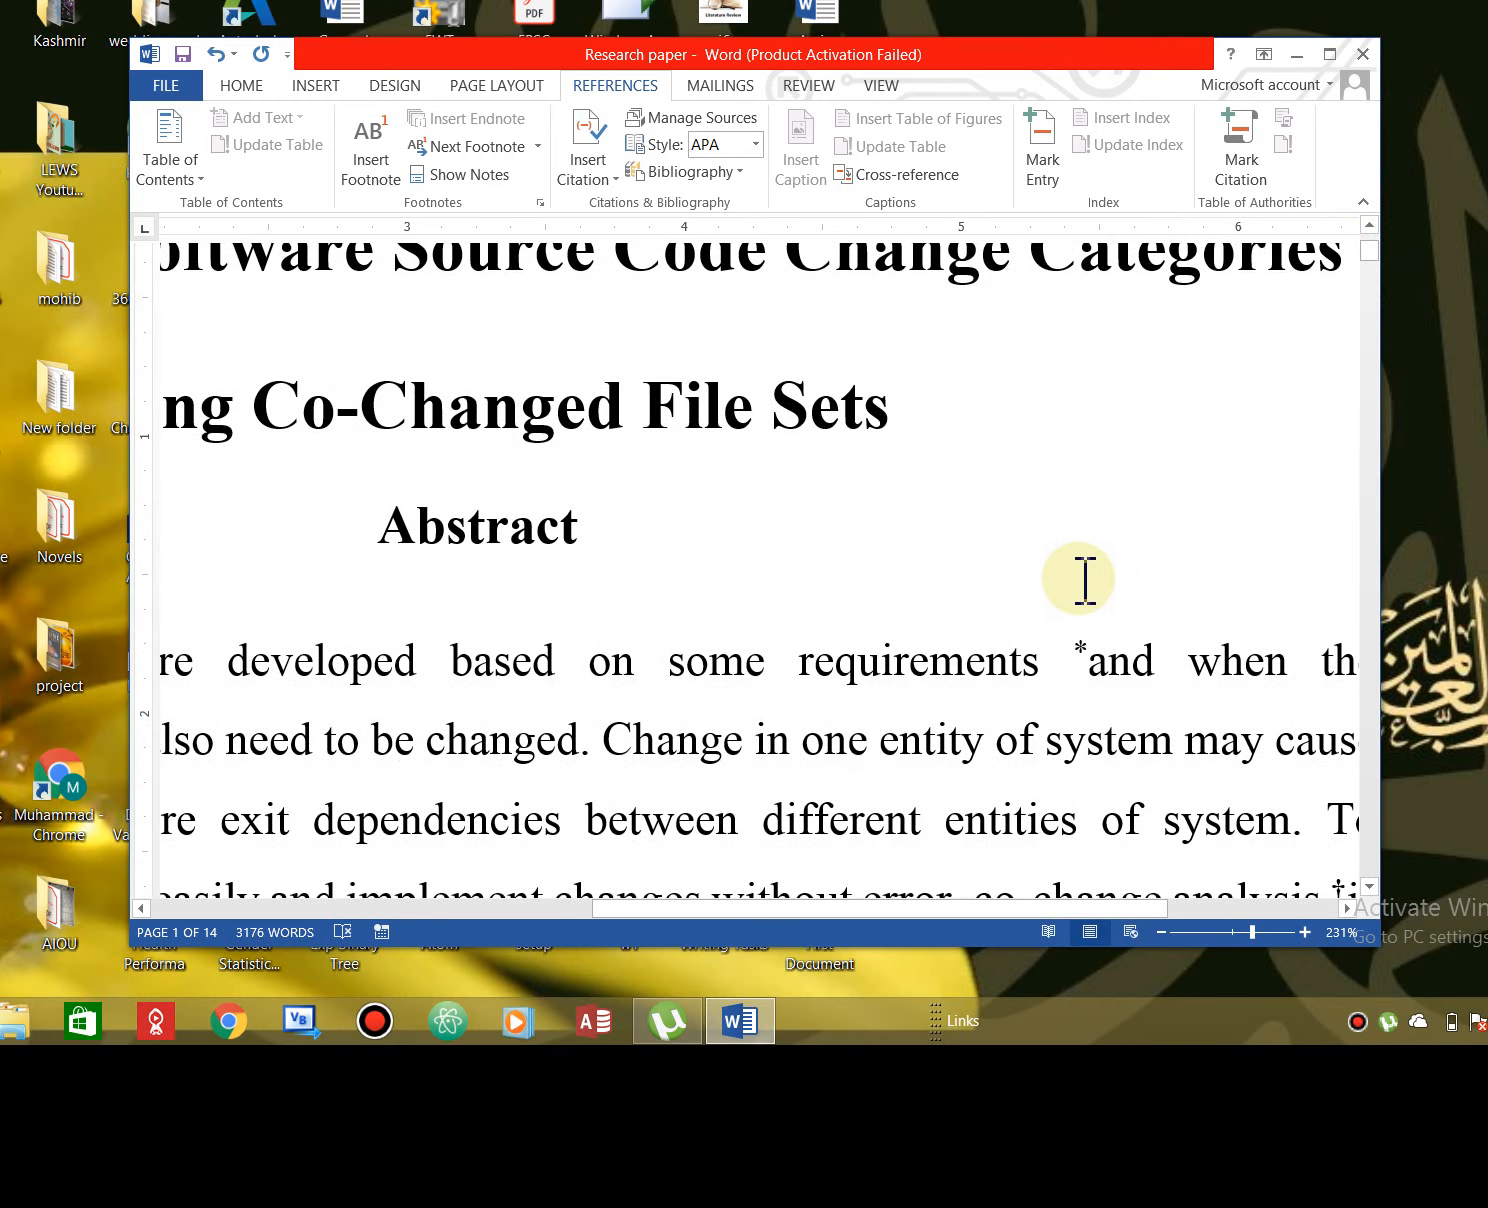
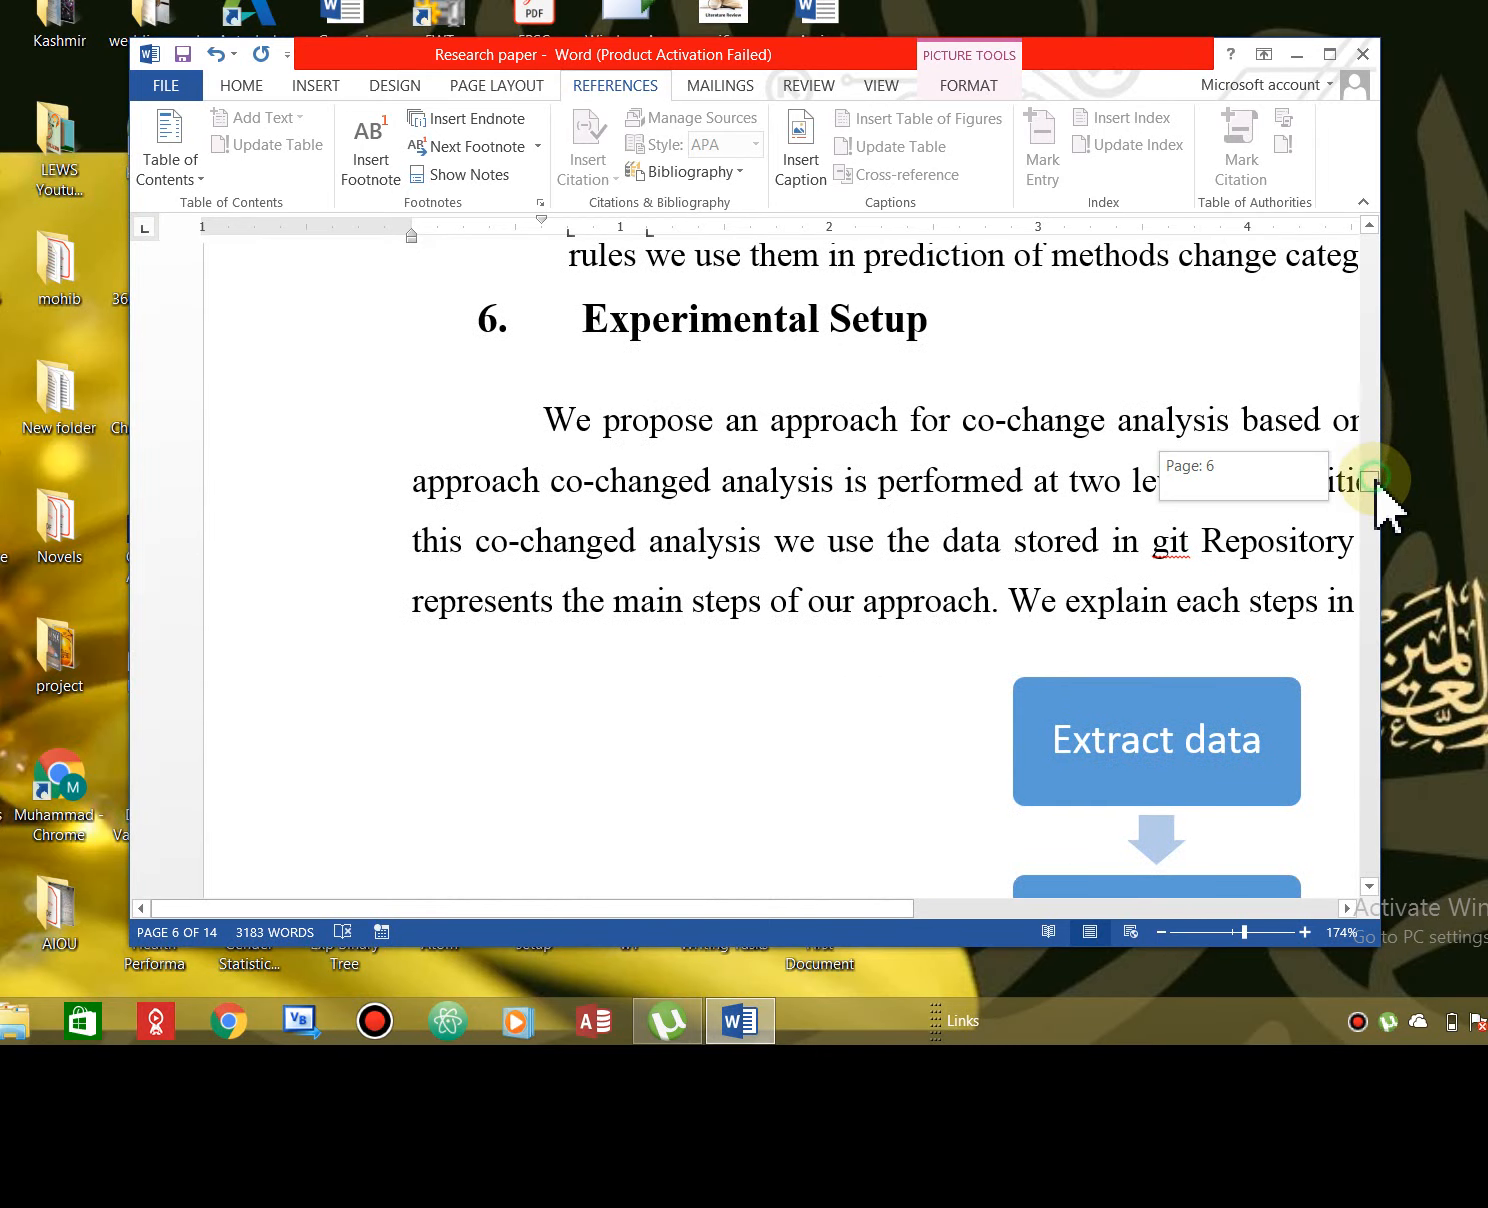
- Insert the caption "Figure 2 Proposed Approach" below the flow diagram in the Experimental Setup section
{"action": "left_click", "coordinate": [1241, 481]}
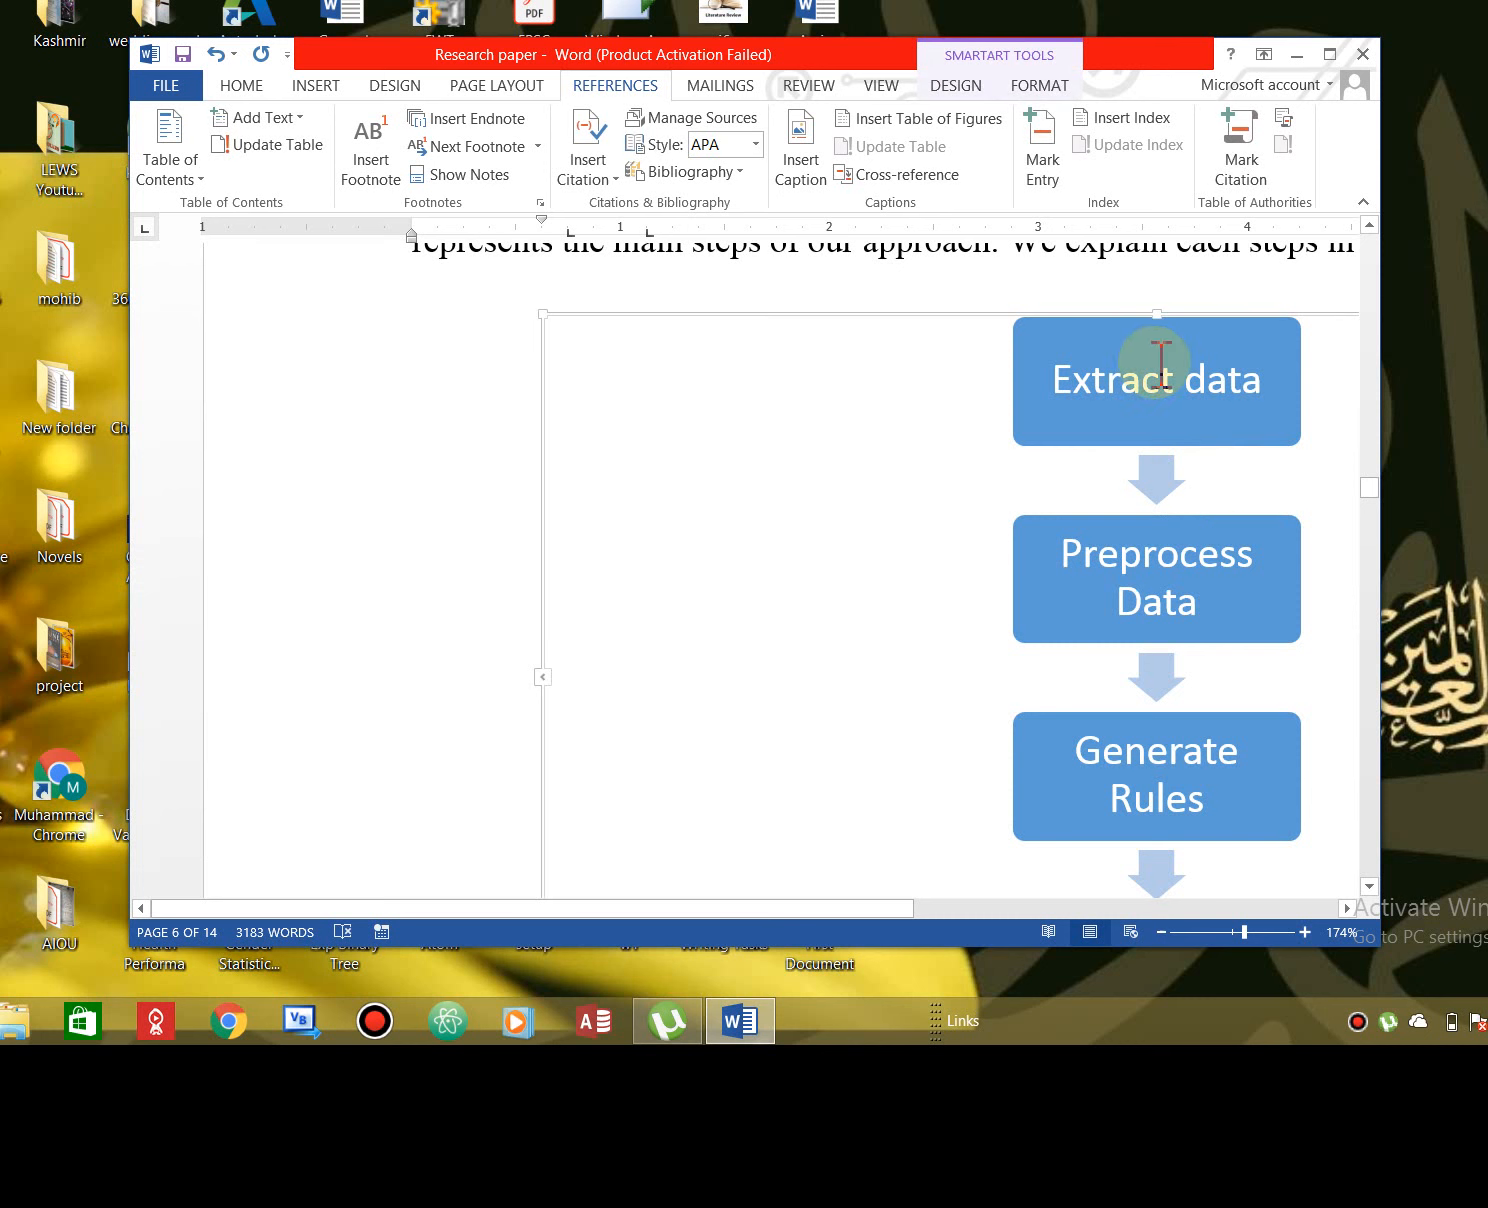
{"action": "left_click", "coordinate": [800, 161]}
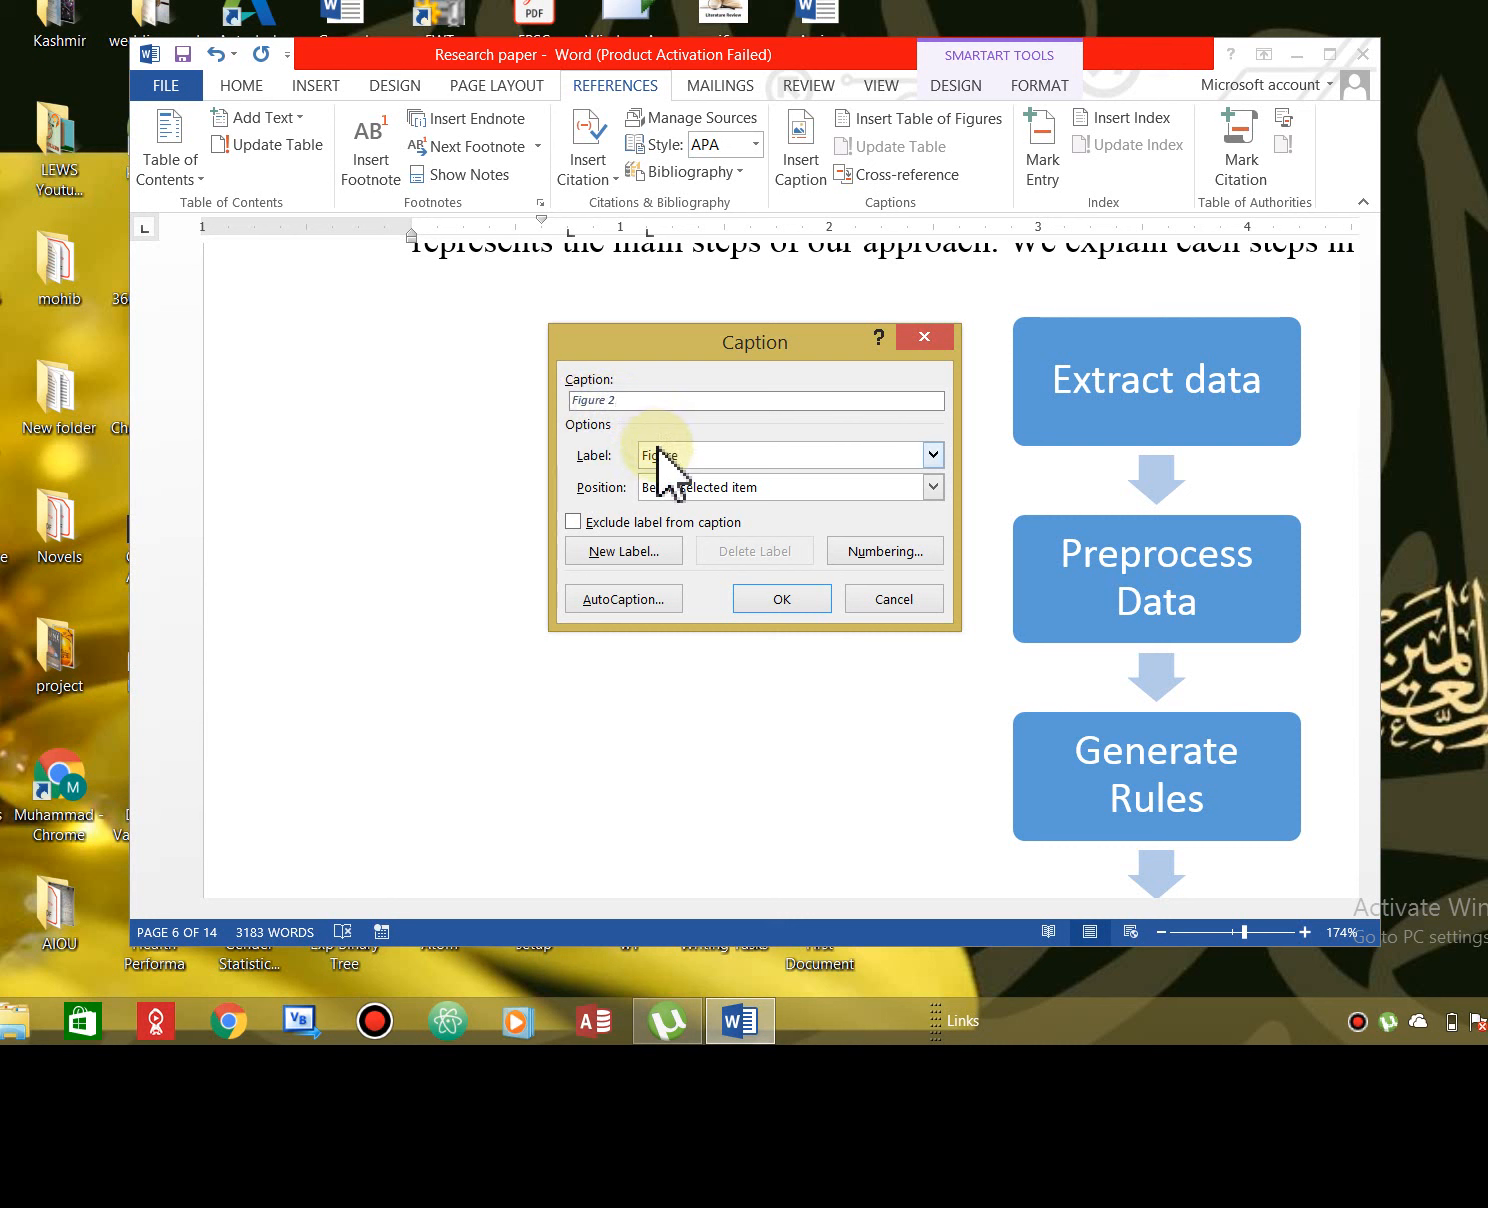
{"action": "left_click", "coordinate": [779, 601]}
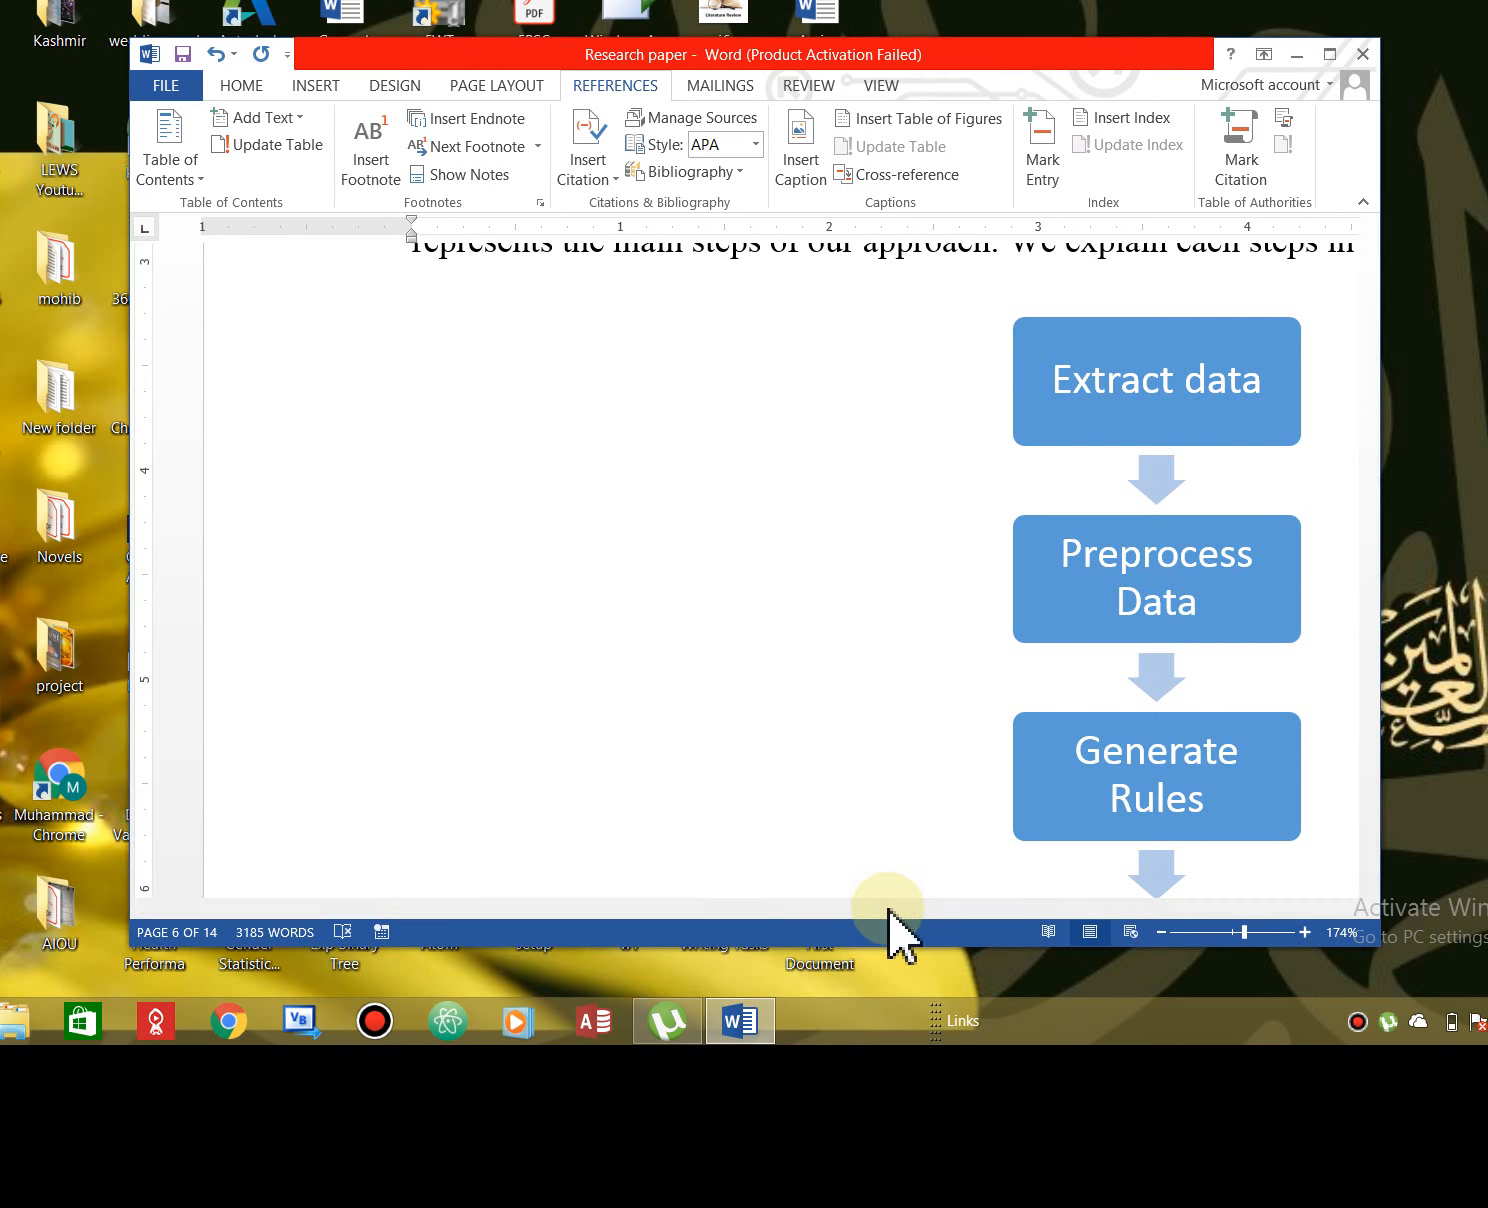
{"action": "left_click_drag", "start_coordinate": [1369, 495], "coordinate": [1370, 502]}
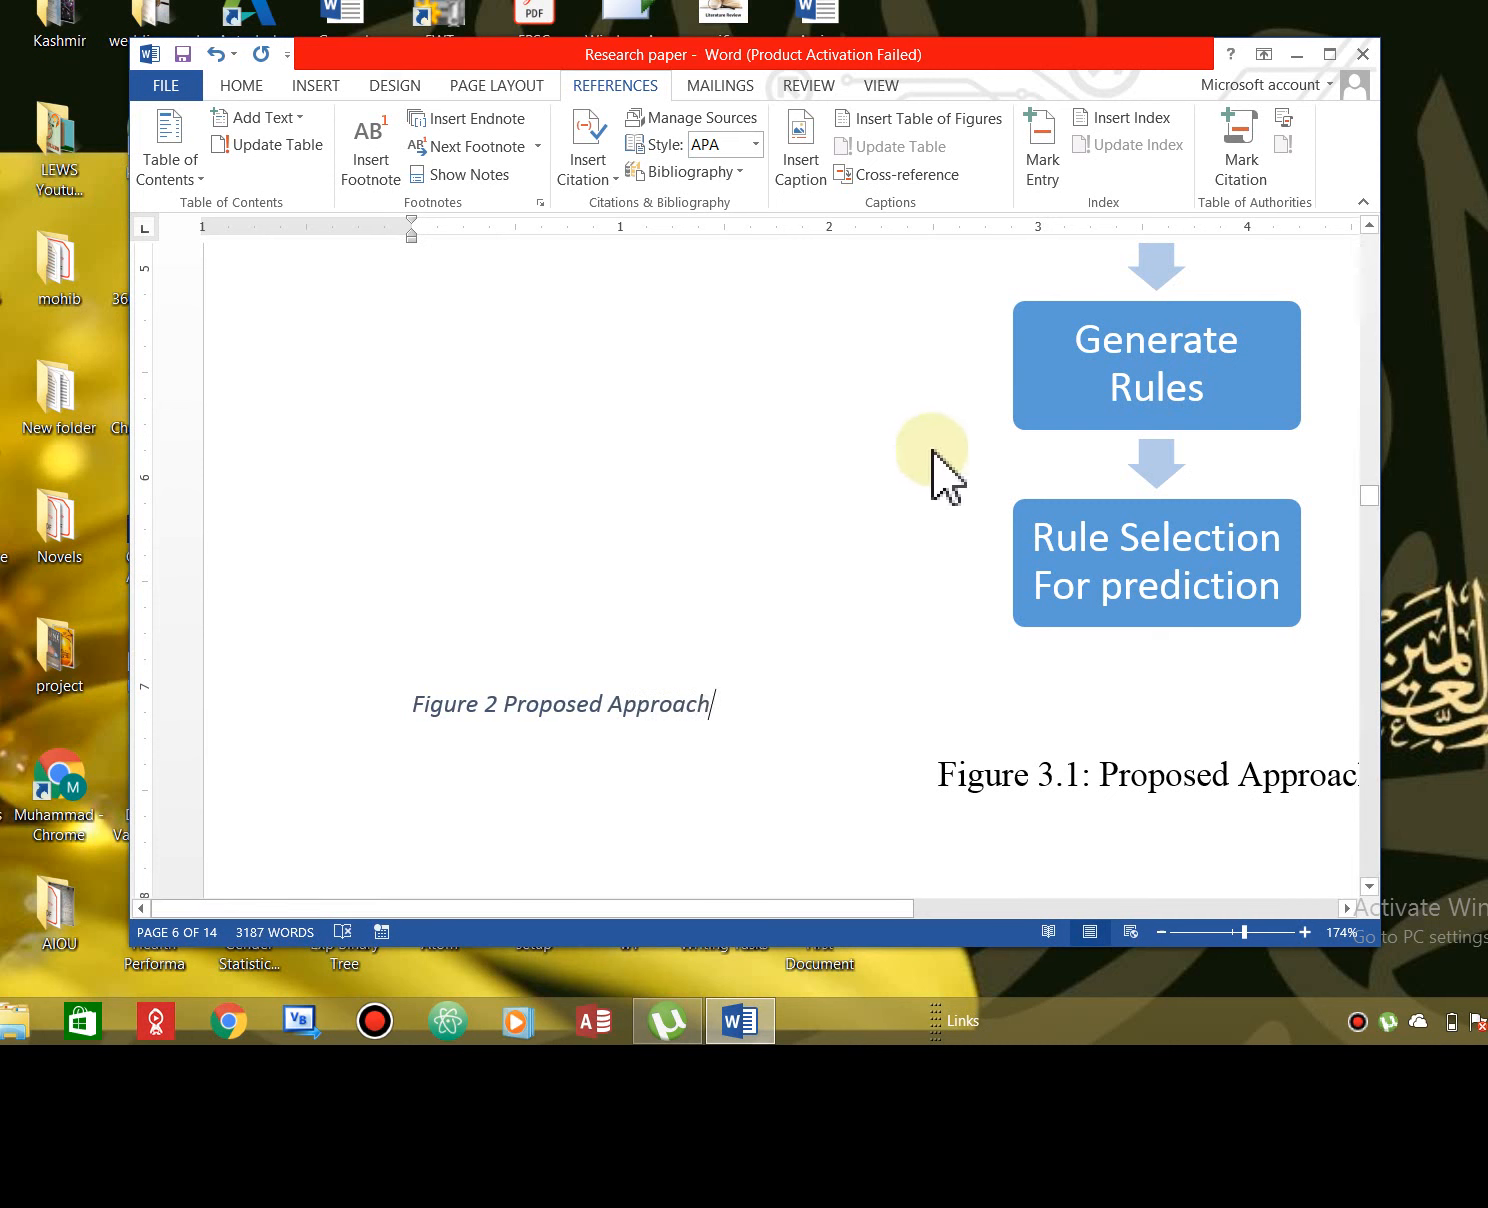
- Insert a table of figures at the flow diagram using the Figure caption label, the From template format and dotted tab leaders
{"action": "left_click", "coordinate": [1179, 462]}
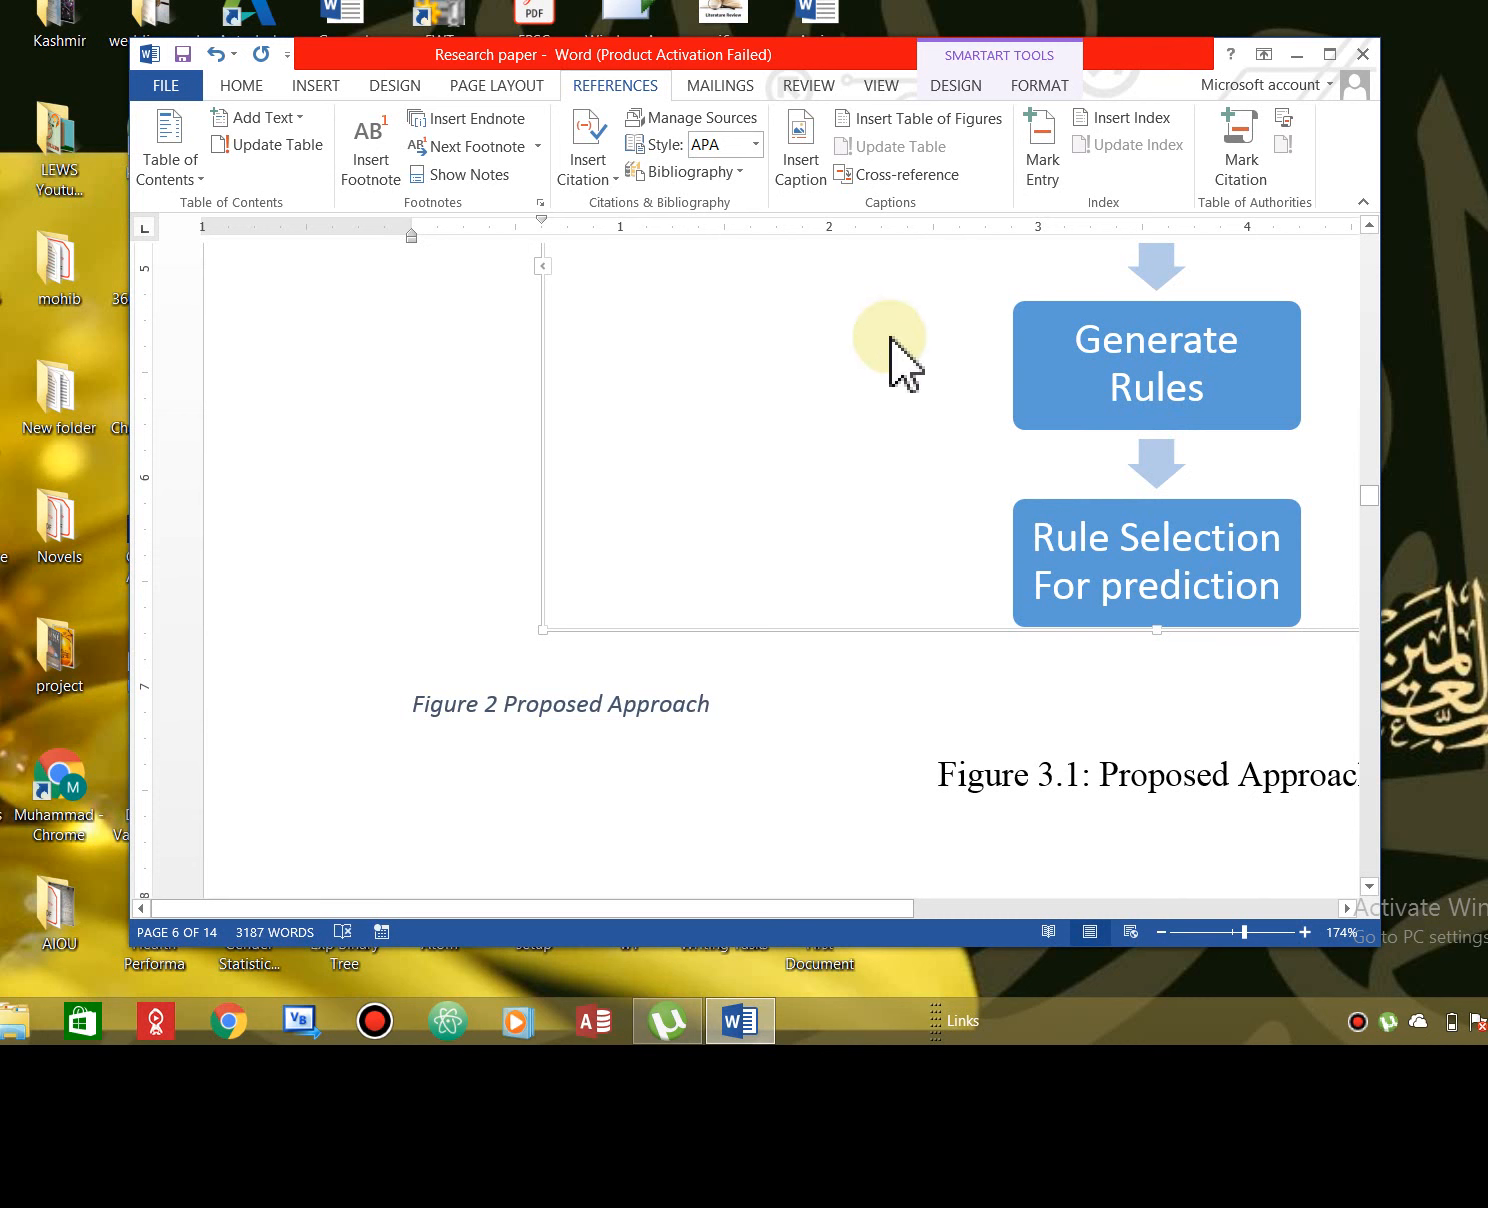
{"action": "left_click", "coordinate": [913, 132]}
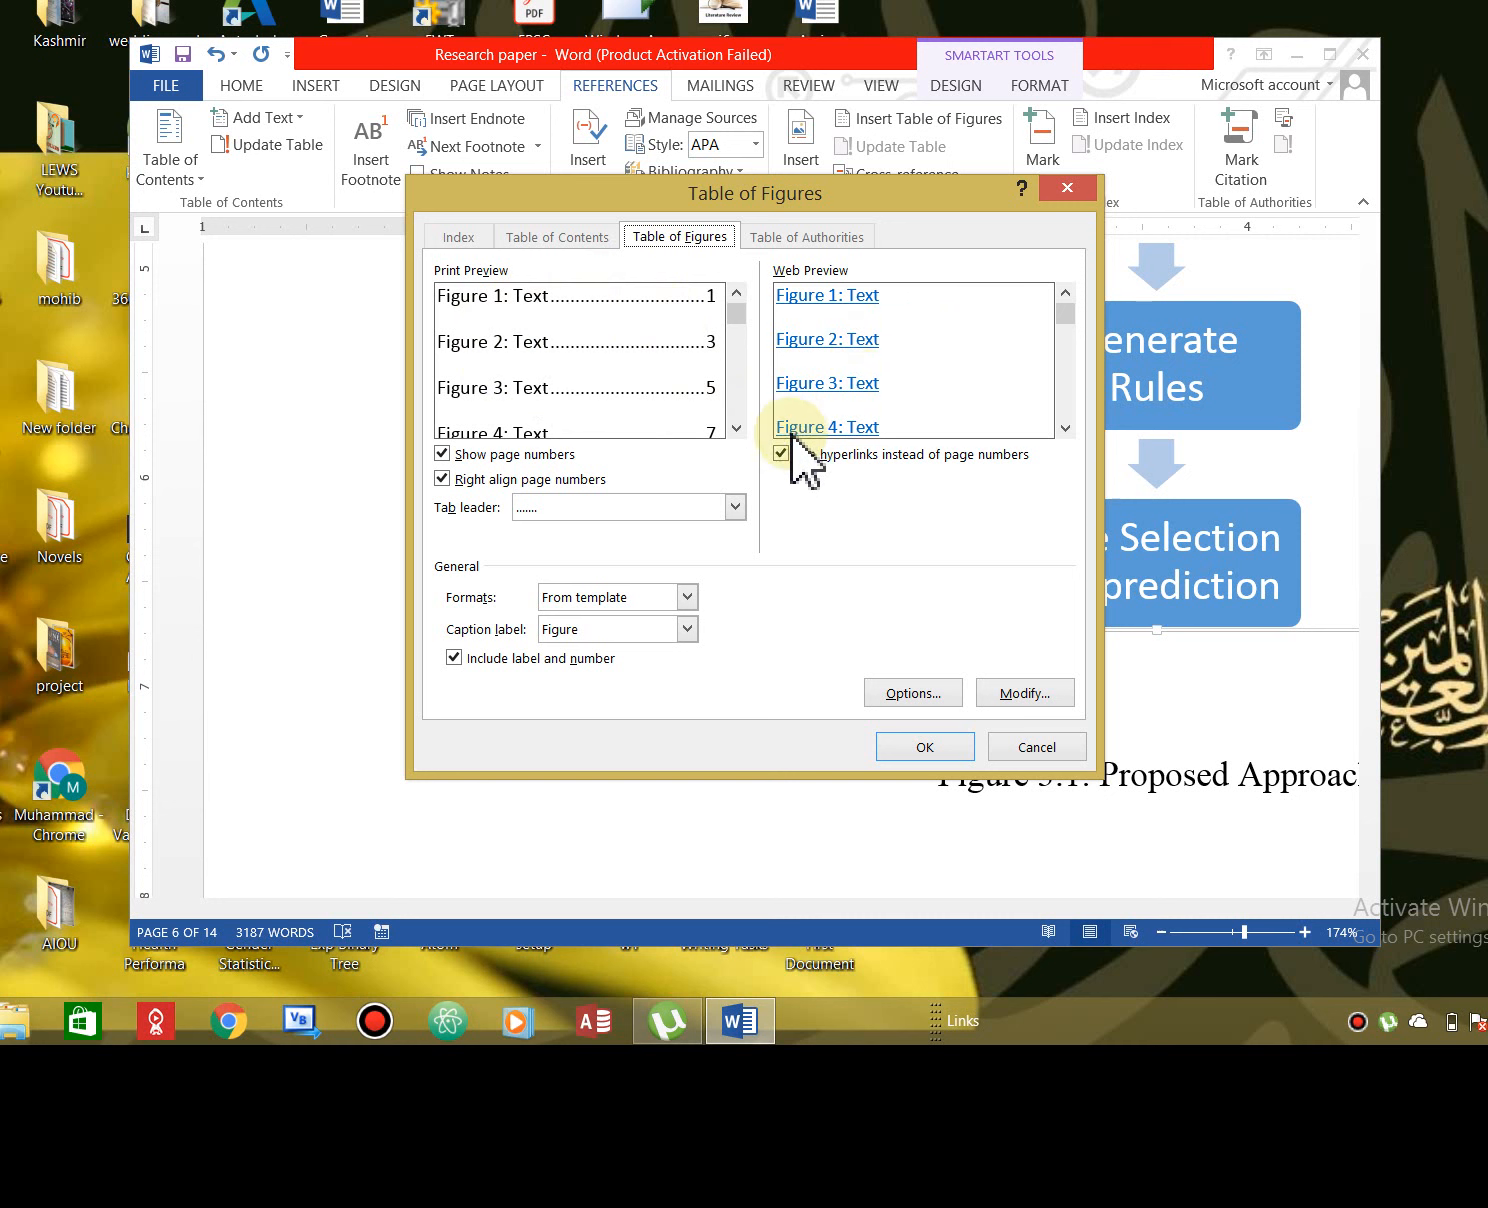
{"action": "left_click", "coordinate": [945, 750]}
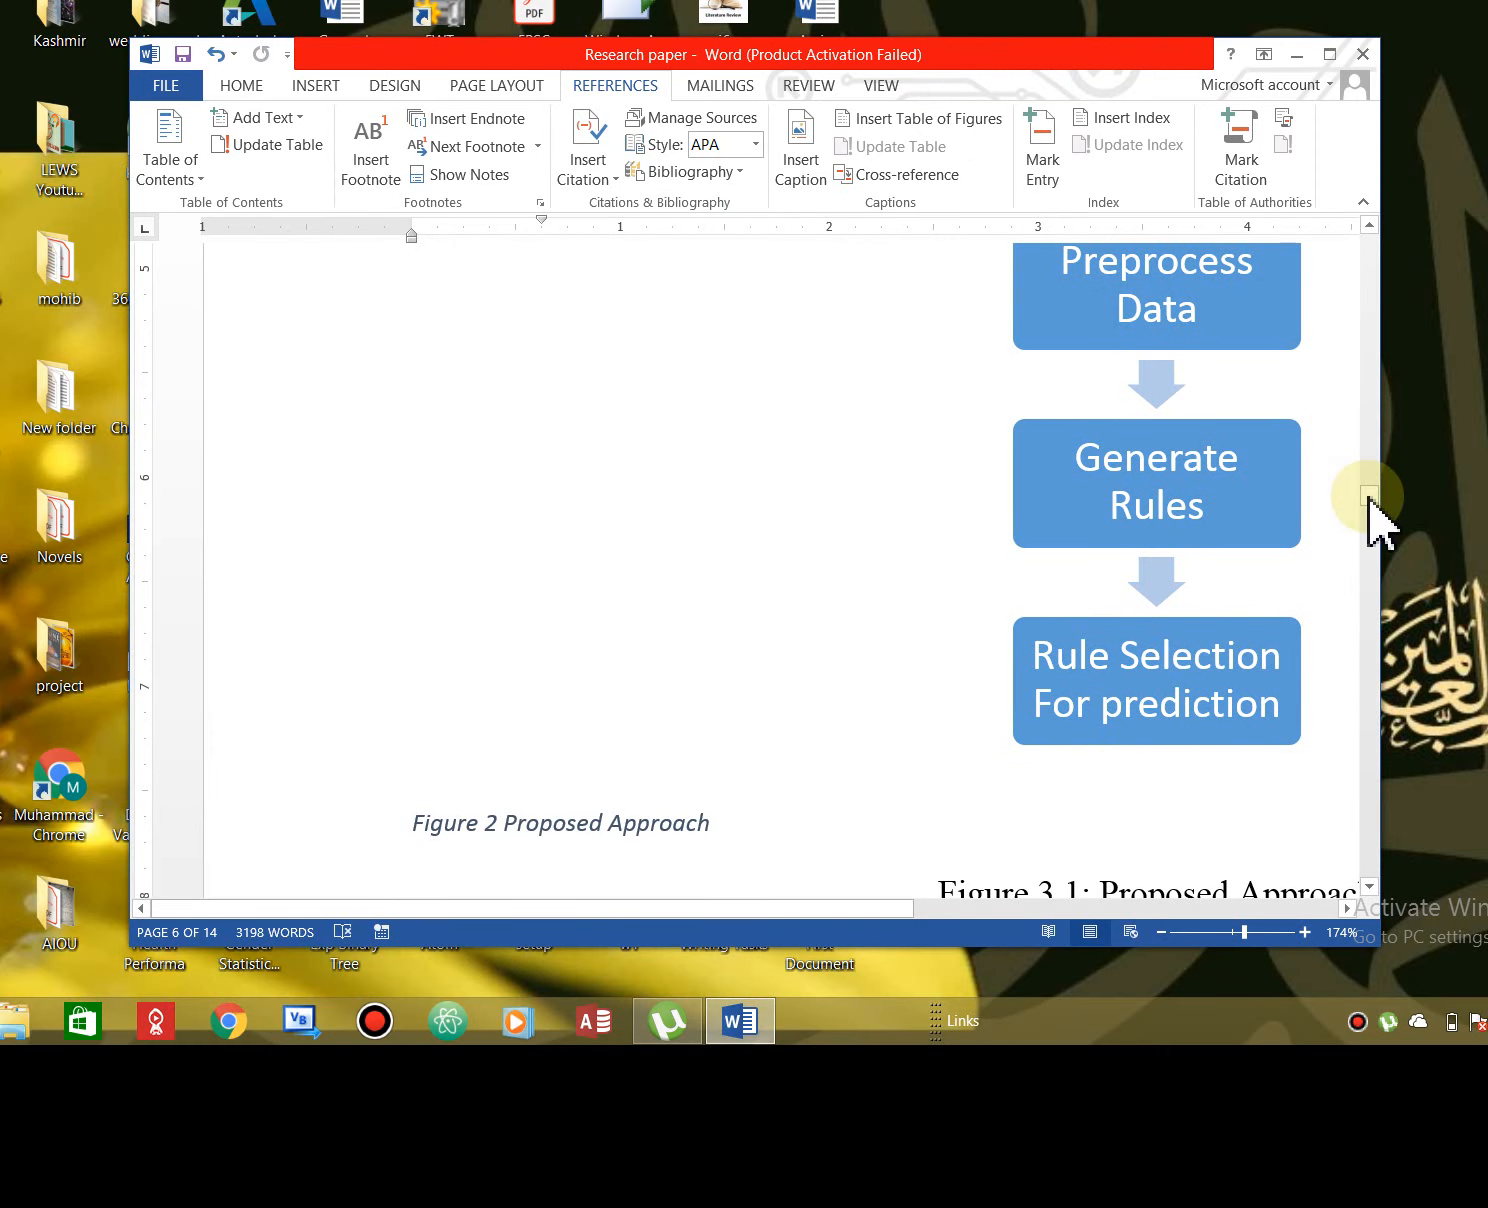
{"action": "mouse_move", "coordinate": [1369, 510]}
{"action": "left_mouse_down"}
{"action": "mouse_move", "coordinate": [1365, 476]}
{"action": "mouse_move", "coordinate": [1378, 504]}
{"action": "mouse_move", "coordinate": [1364, 505]}
{"action": "left_mouse_up"}
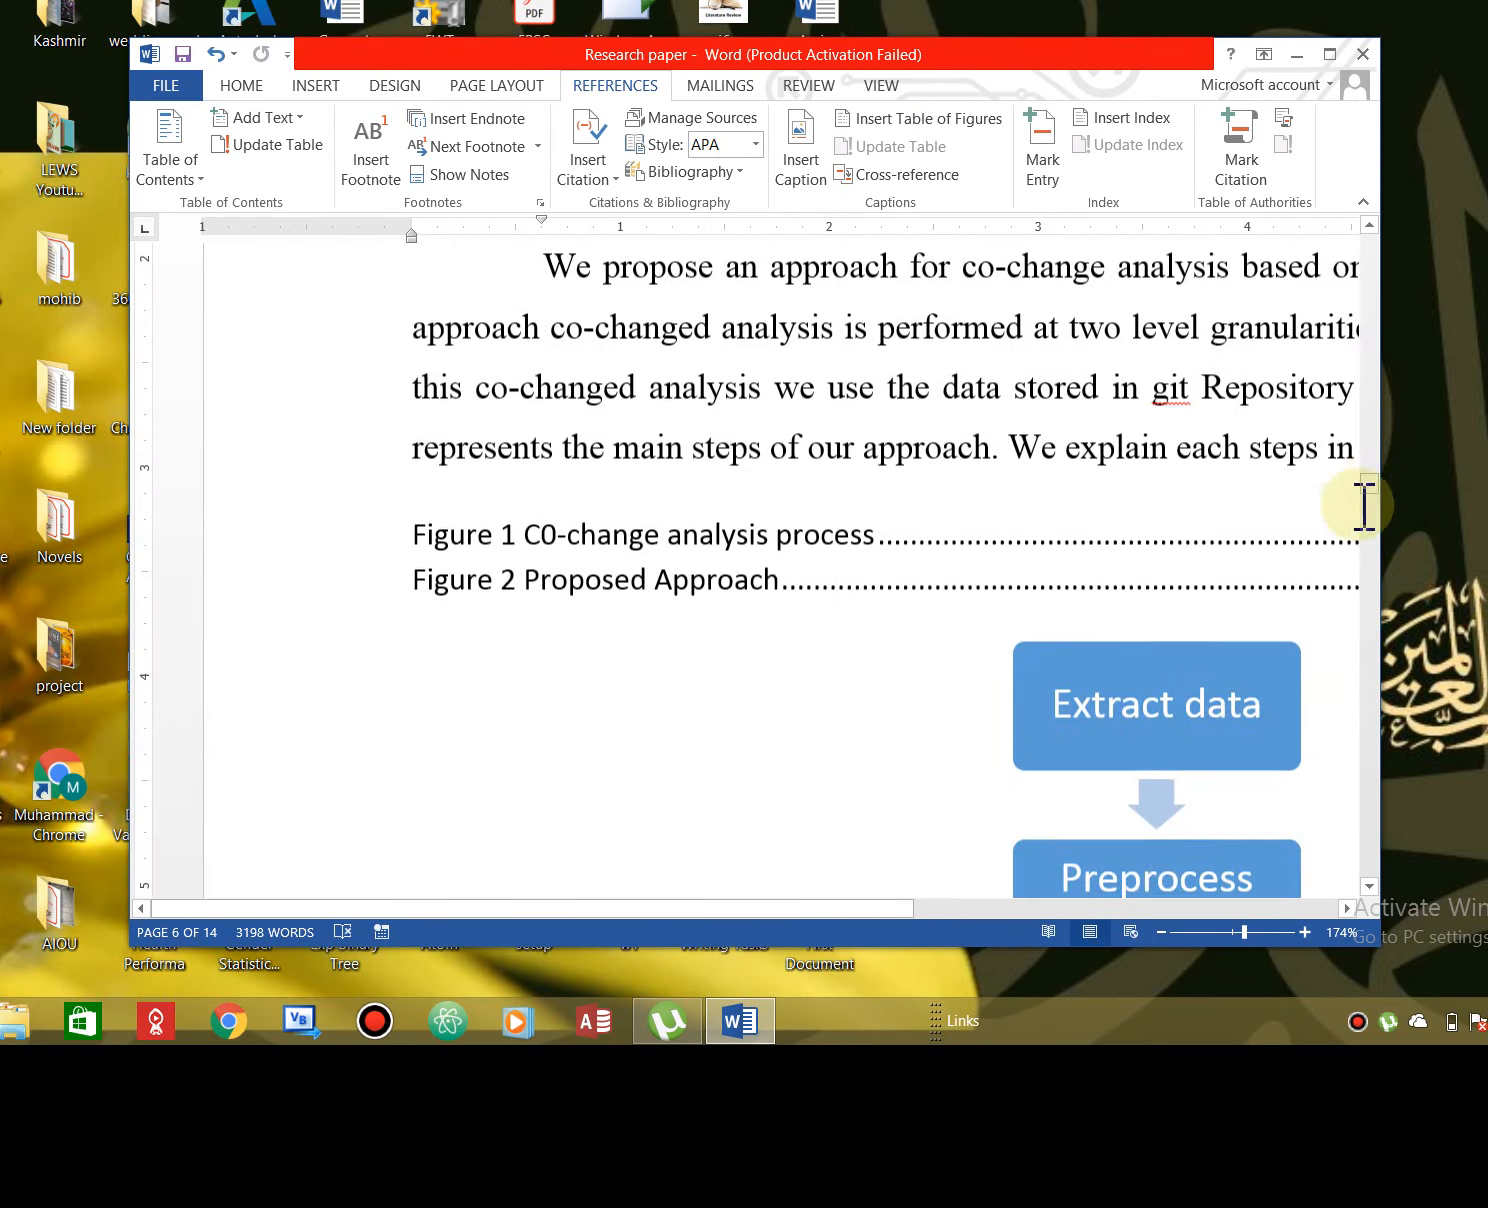
- Undo the insertion of the table of figures above the flow diagram in the Experimental Setup section
{"action": "left_click", "coordinate": [1198, 932]}
{"action": "left_click", "coordinate": [668, 594]}
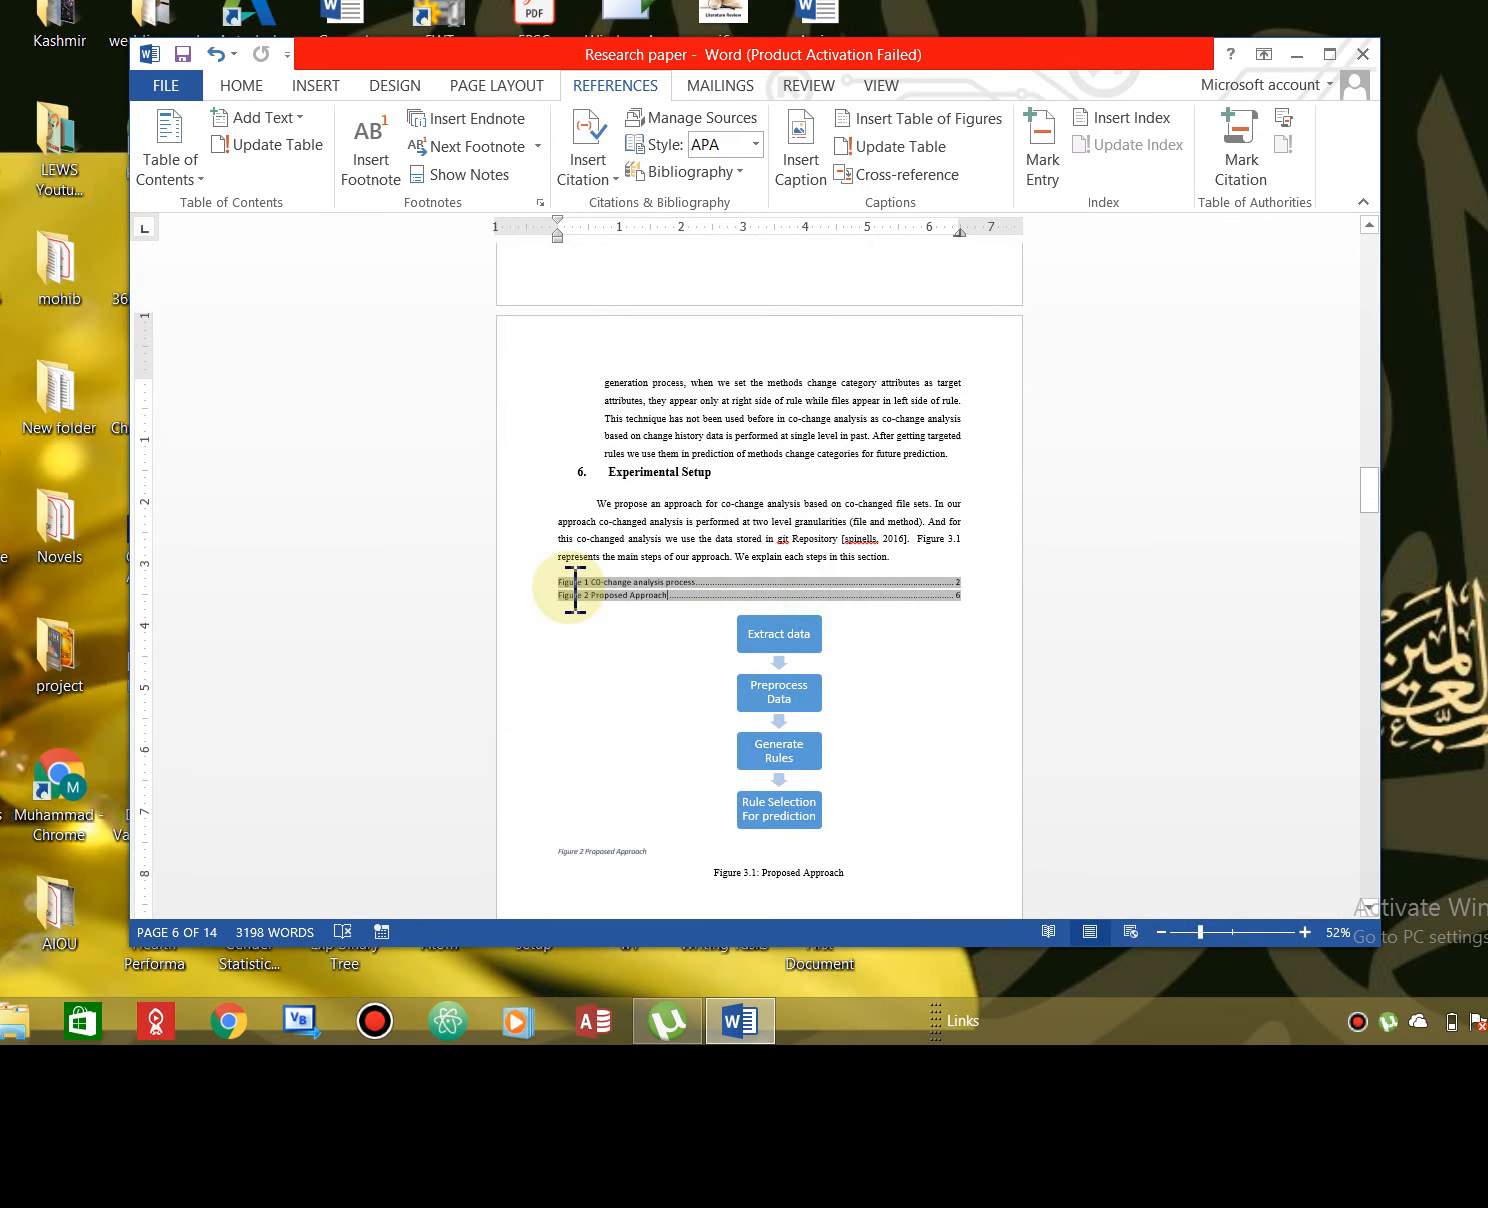
{"action": "key", "text": "ctrl+z"}
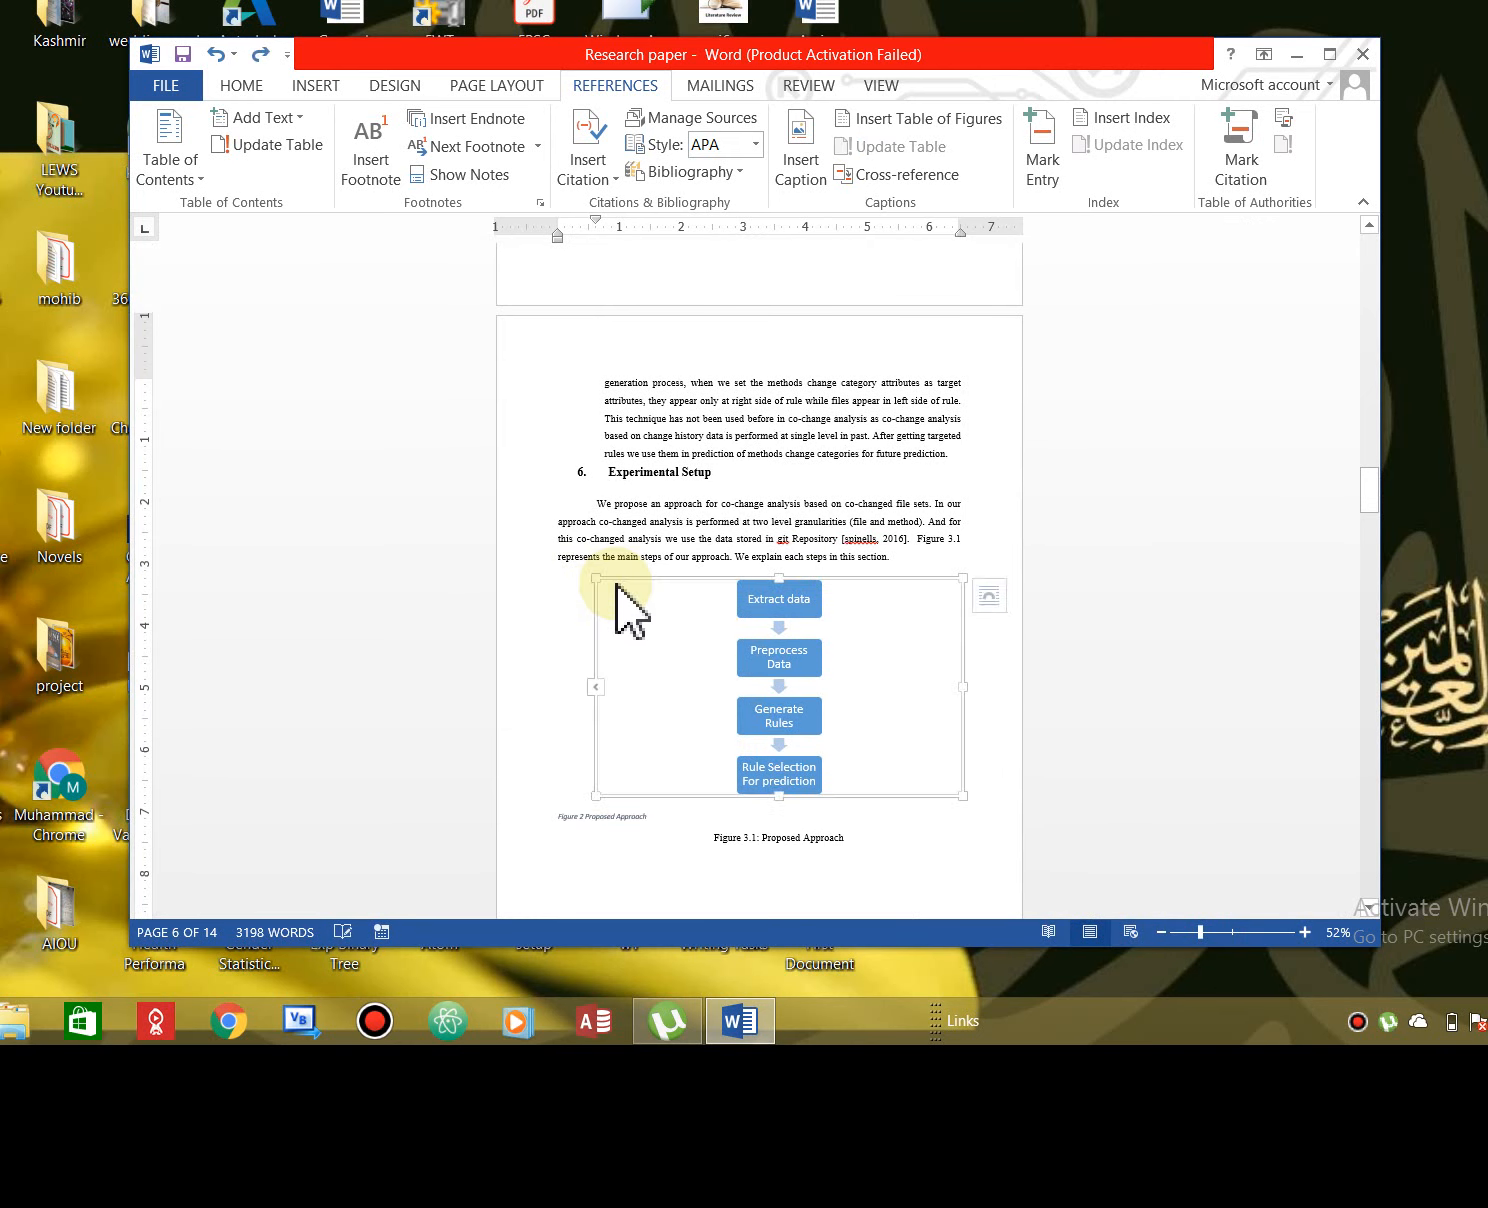
- Insert a table of figures with dashed tab leaders and the Figure caption label above the last page's endnotes, and follow its Figure 1 entry
{"action": "mouse_move", "coordinate": [1369, 498]}
{"action": "left_mouse_down"}
{"action": "mouse_move", "coordinate": [1428, 691]}
{"action": "mouse_move", "coordinate": [1363, 707]}
{"action": "mouse_move", "coordinate": [1435, 897]}
{"action": "left_mouse_up"}
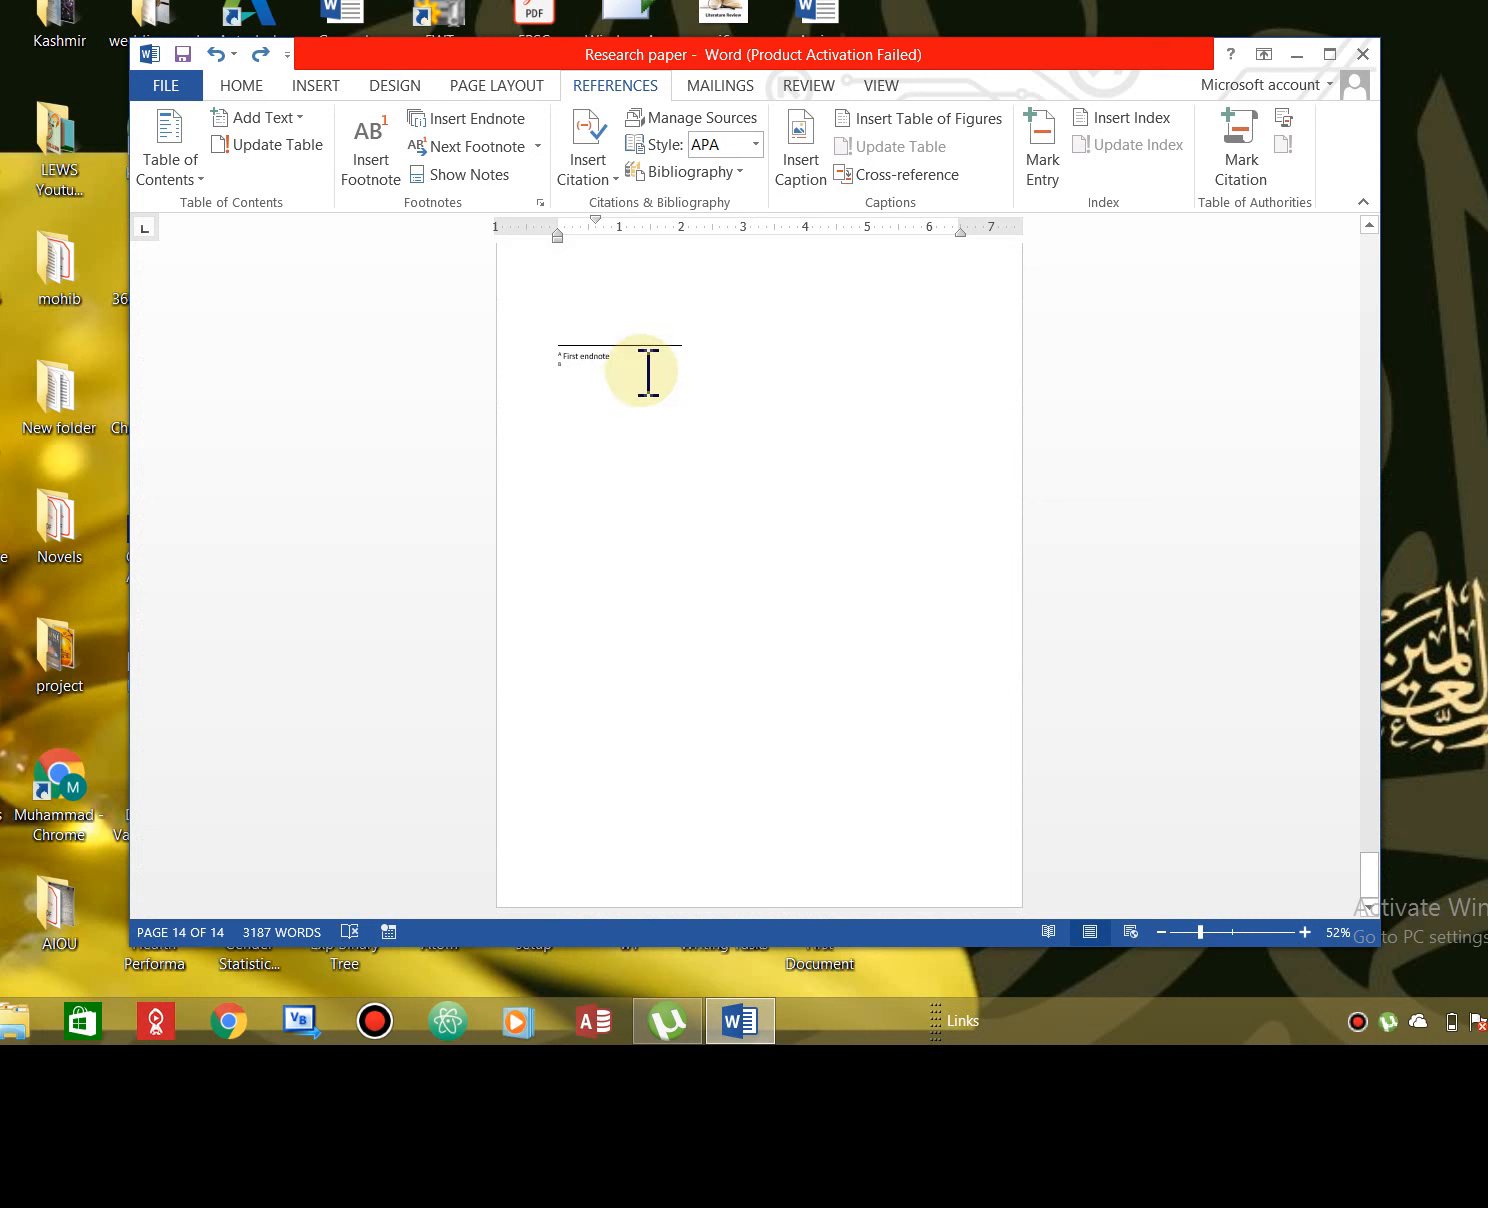
{"action": "left_click", "coordinate": [577, 287]}
{"action": "double_click", "coordinate": [577, 288]}
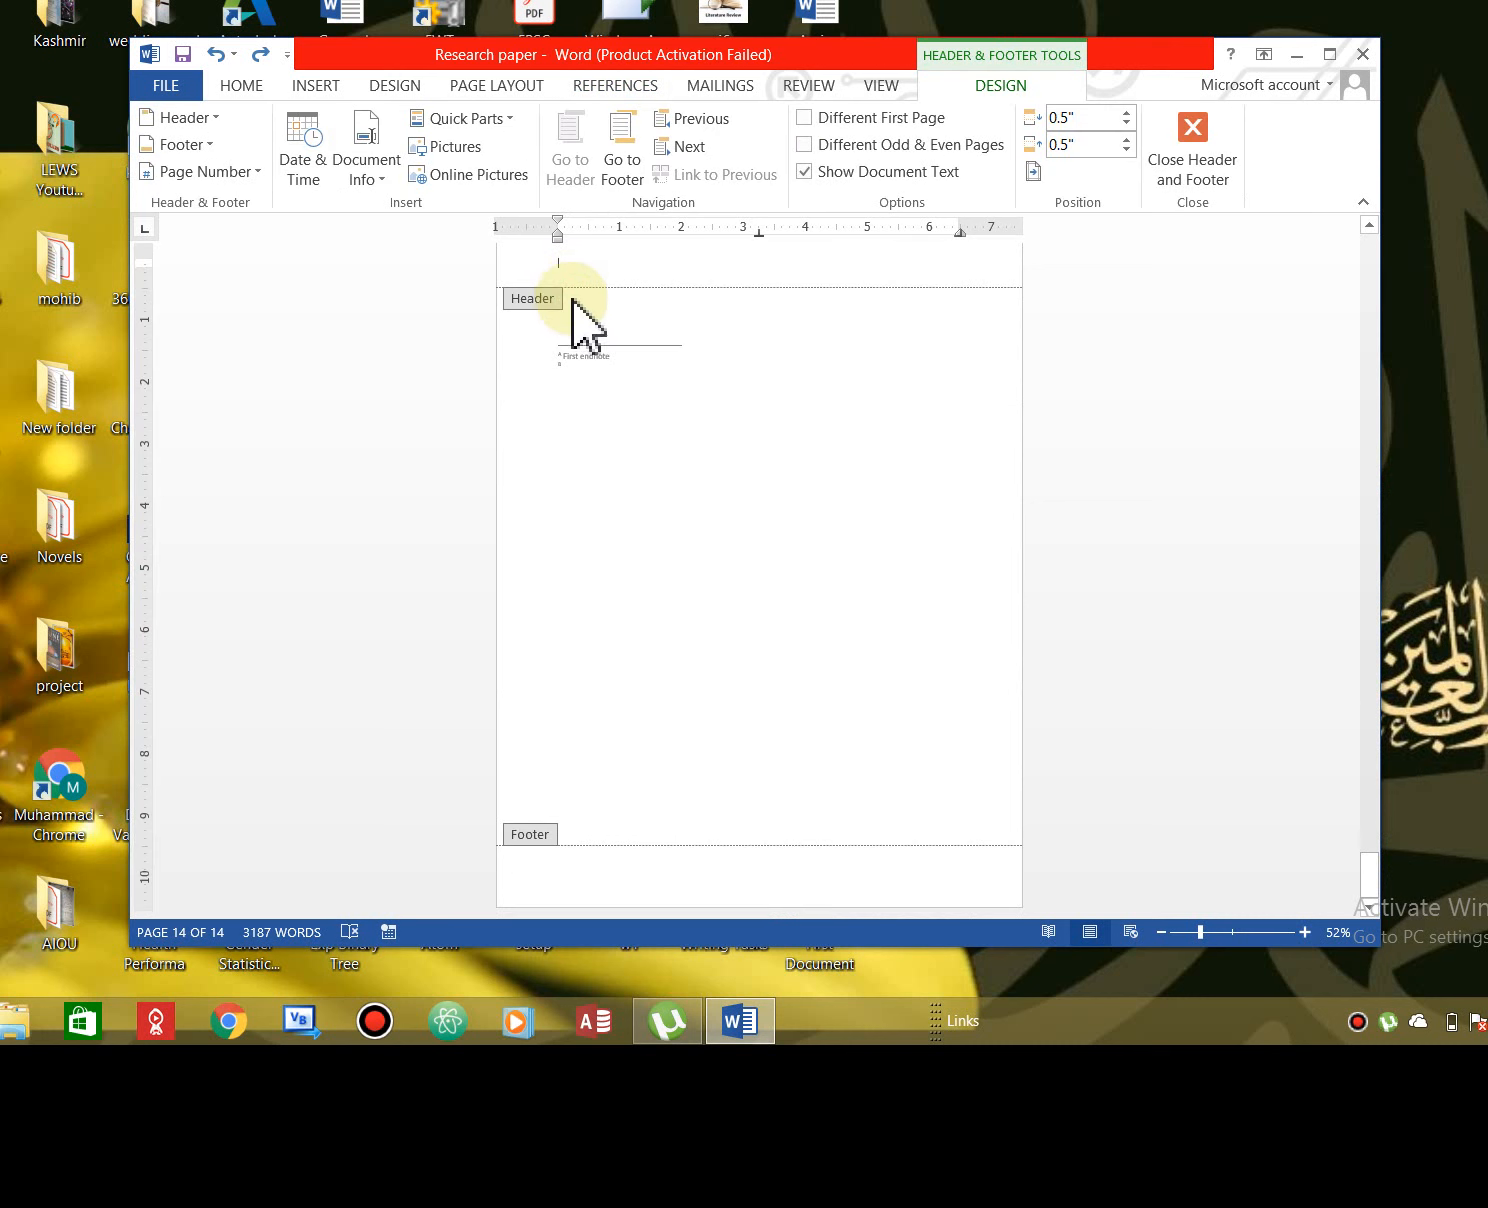
{"action": "double_click", "coordinate": [580, 320]}
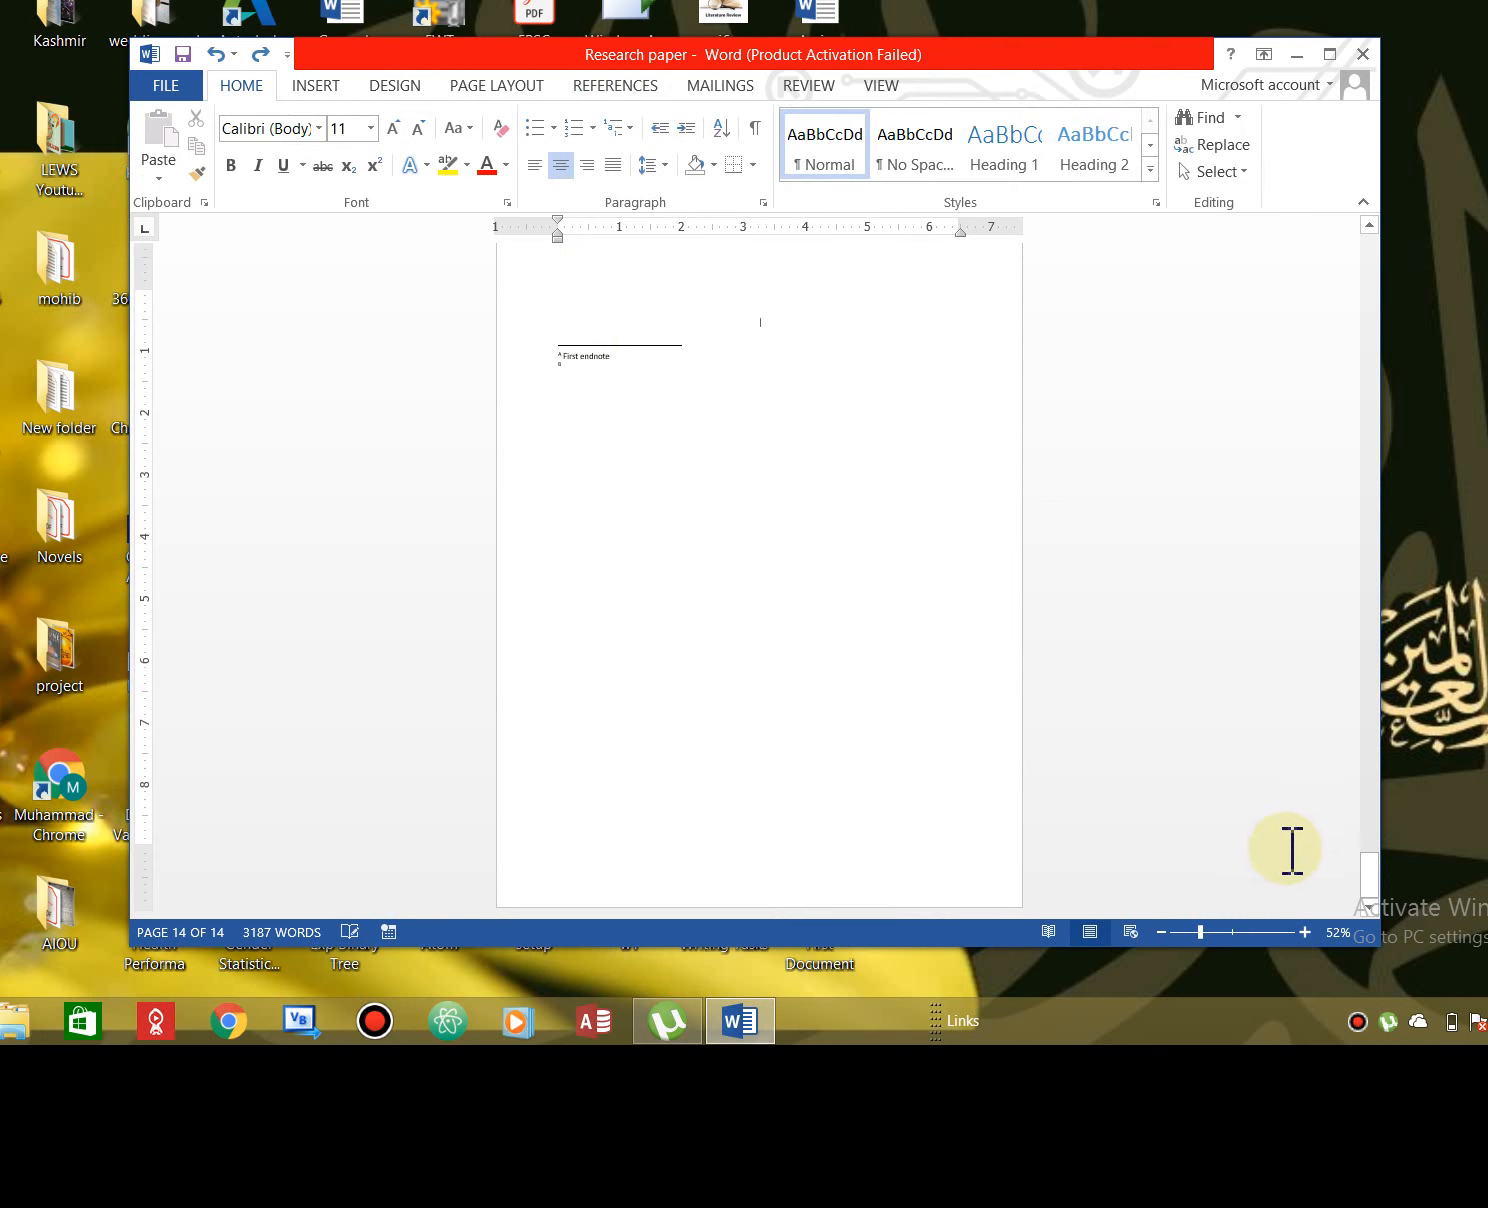
{"action": "left_click", "coordinate": [1230, 932]}
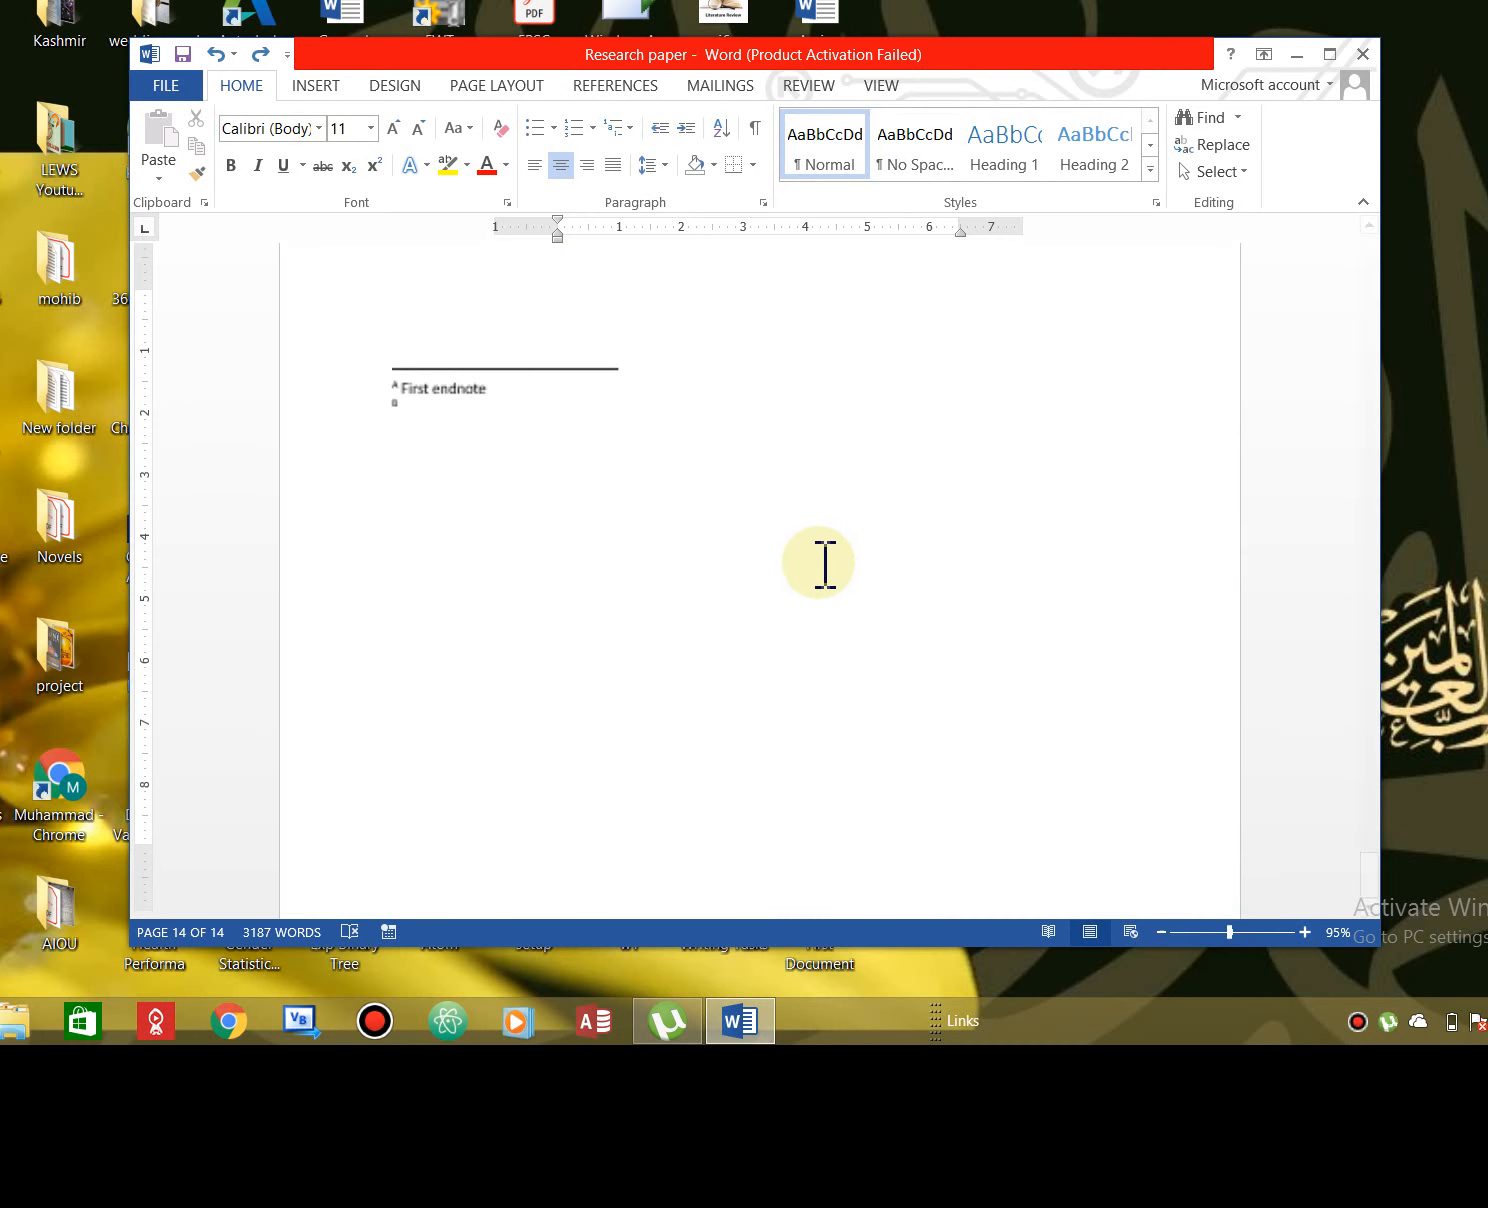
{"action": "left_click_drag", "start_coordinate": [1373, 867], "coordinate": [1378, 850]}
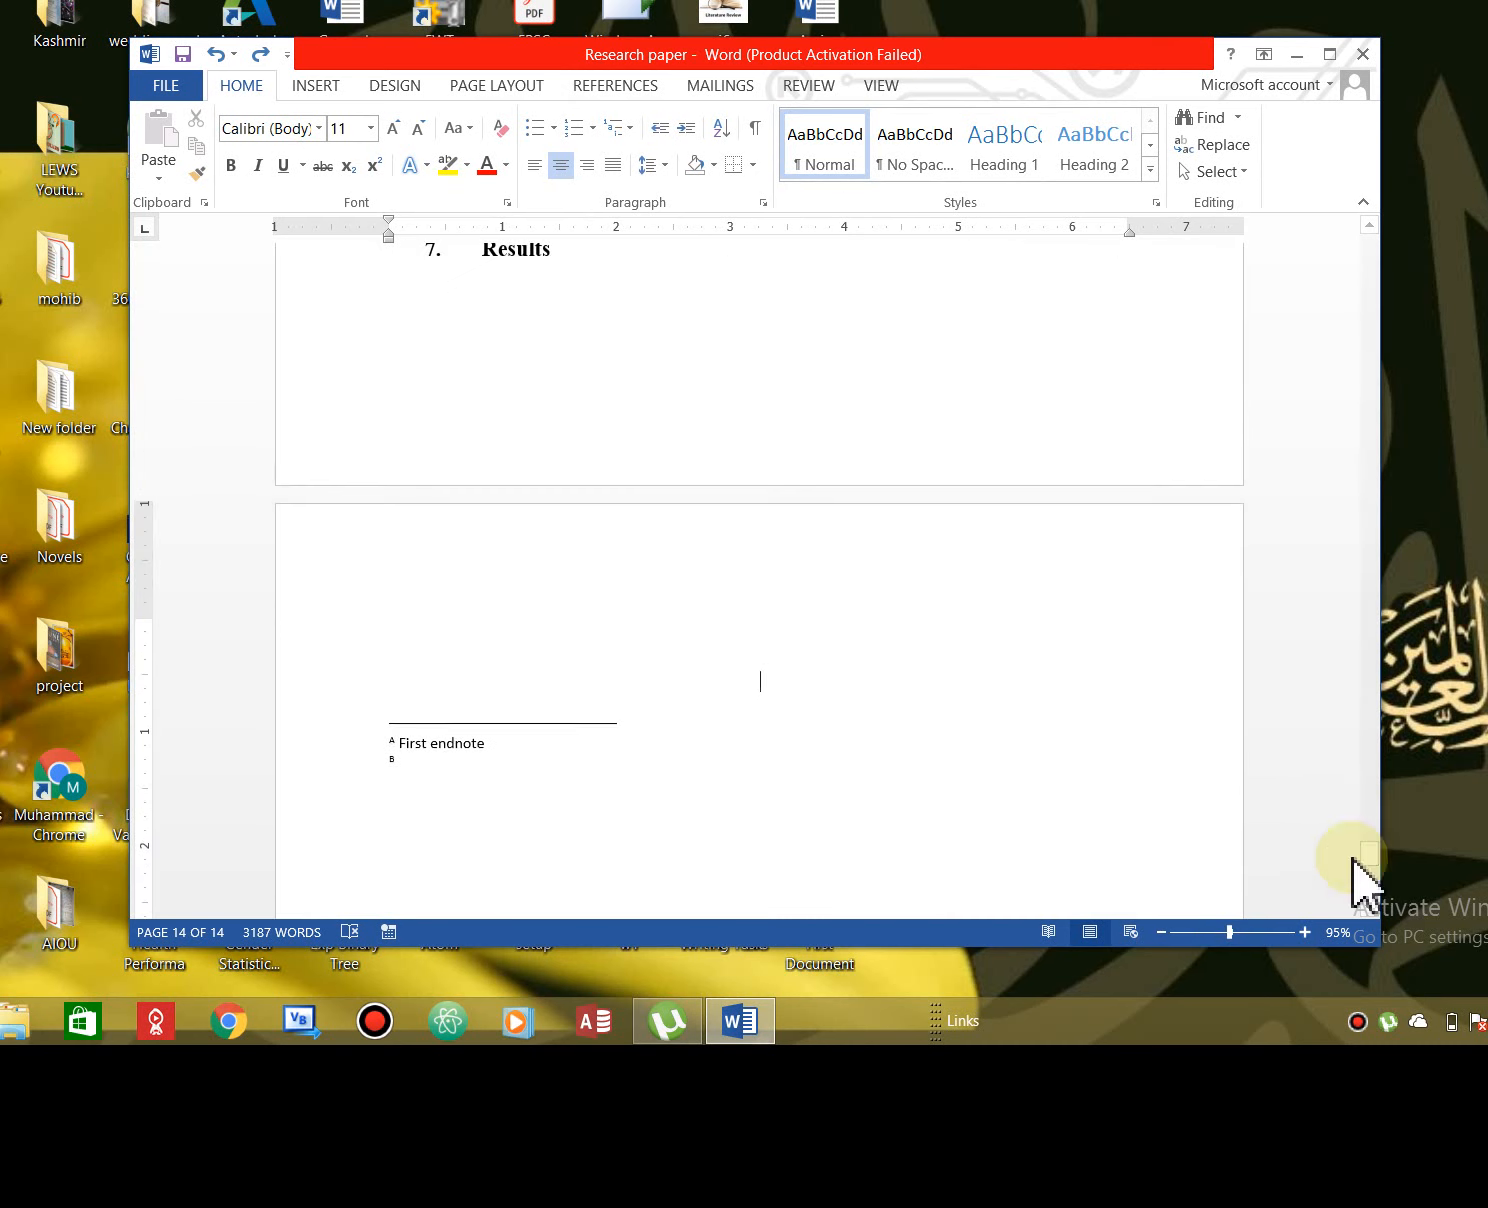
{"action": "left_click", "coordinate": [707, 654]}
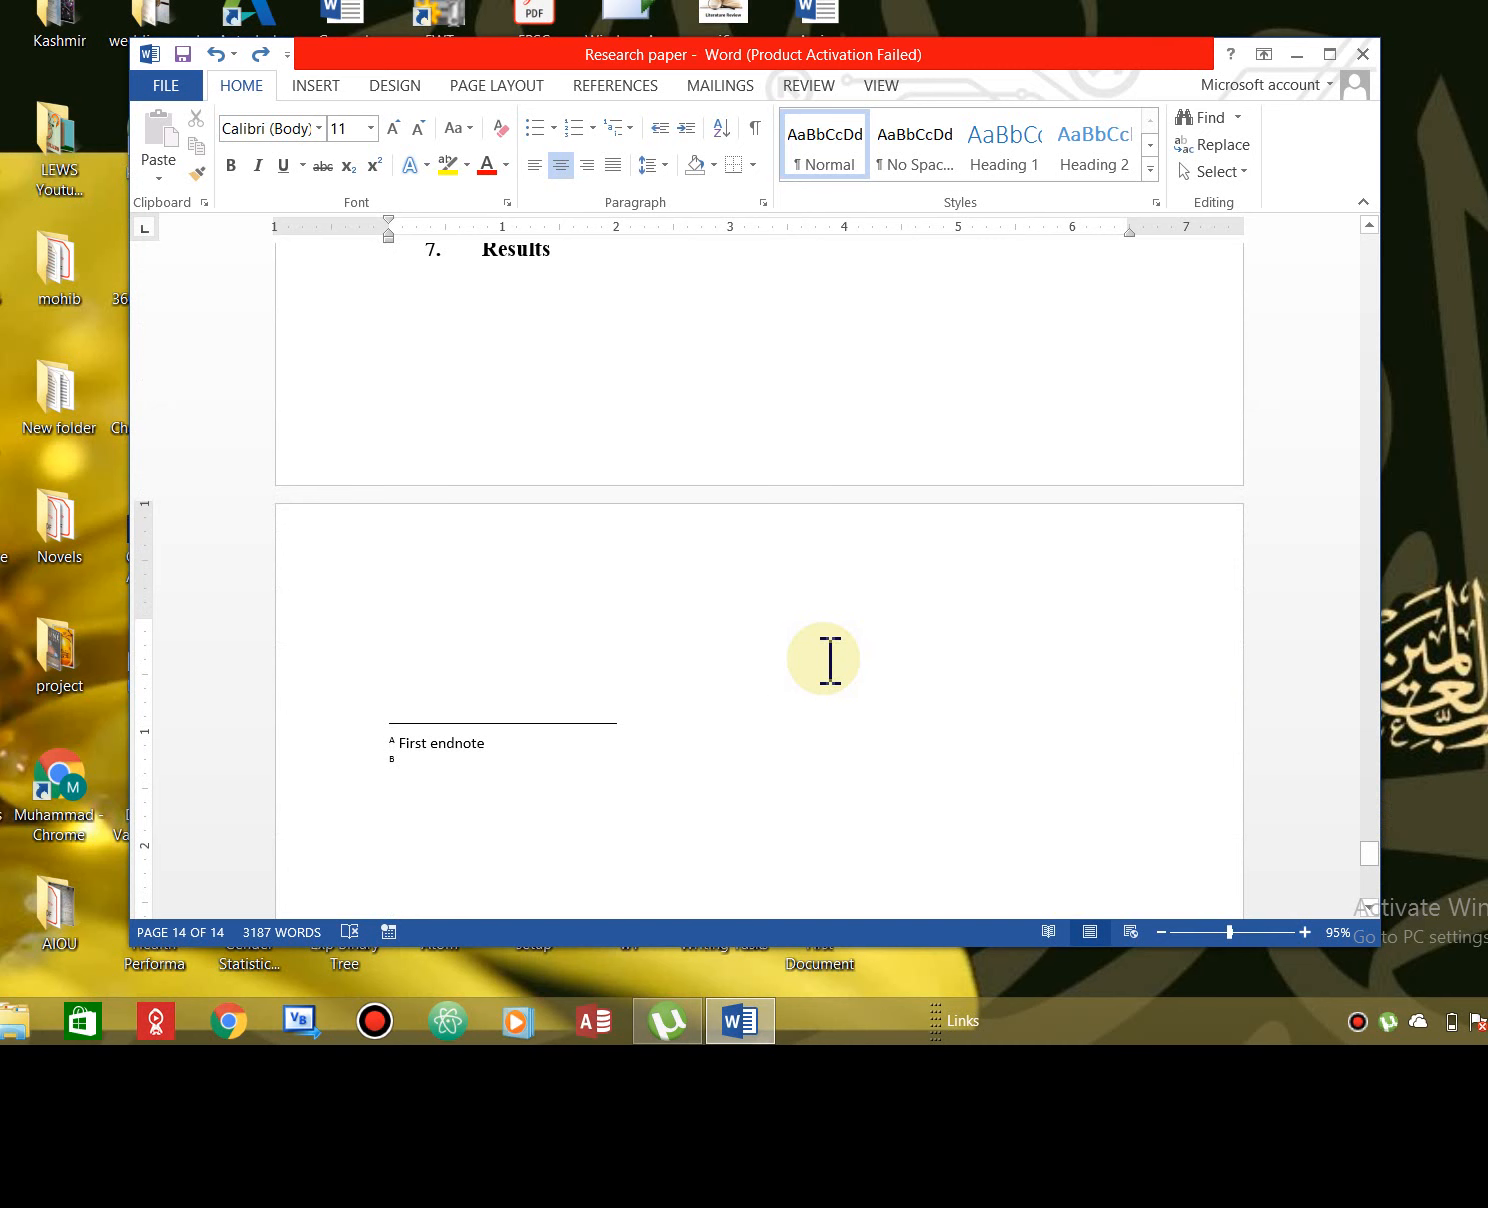
{"action": "left_click", "coordinate": [624, 88]}
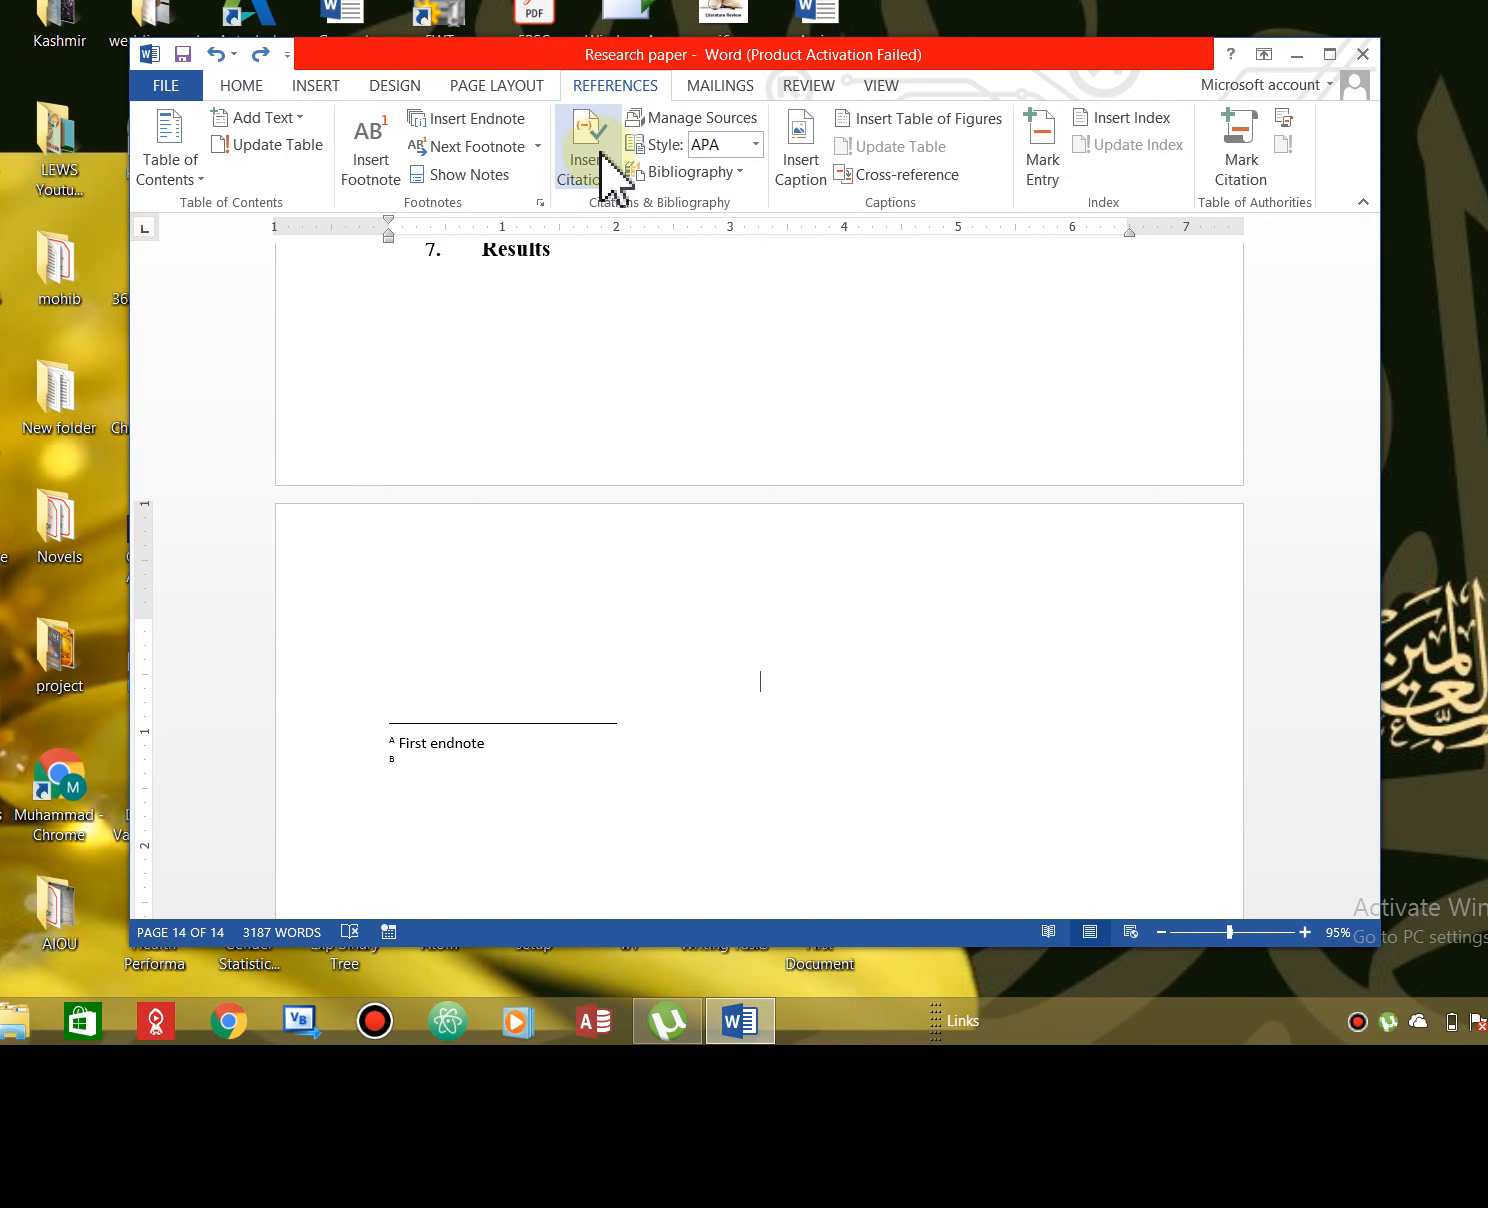
{"action": "left_click", "coordinate": [922, 120]}
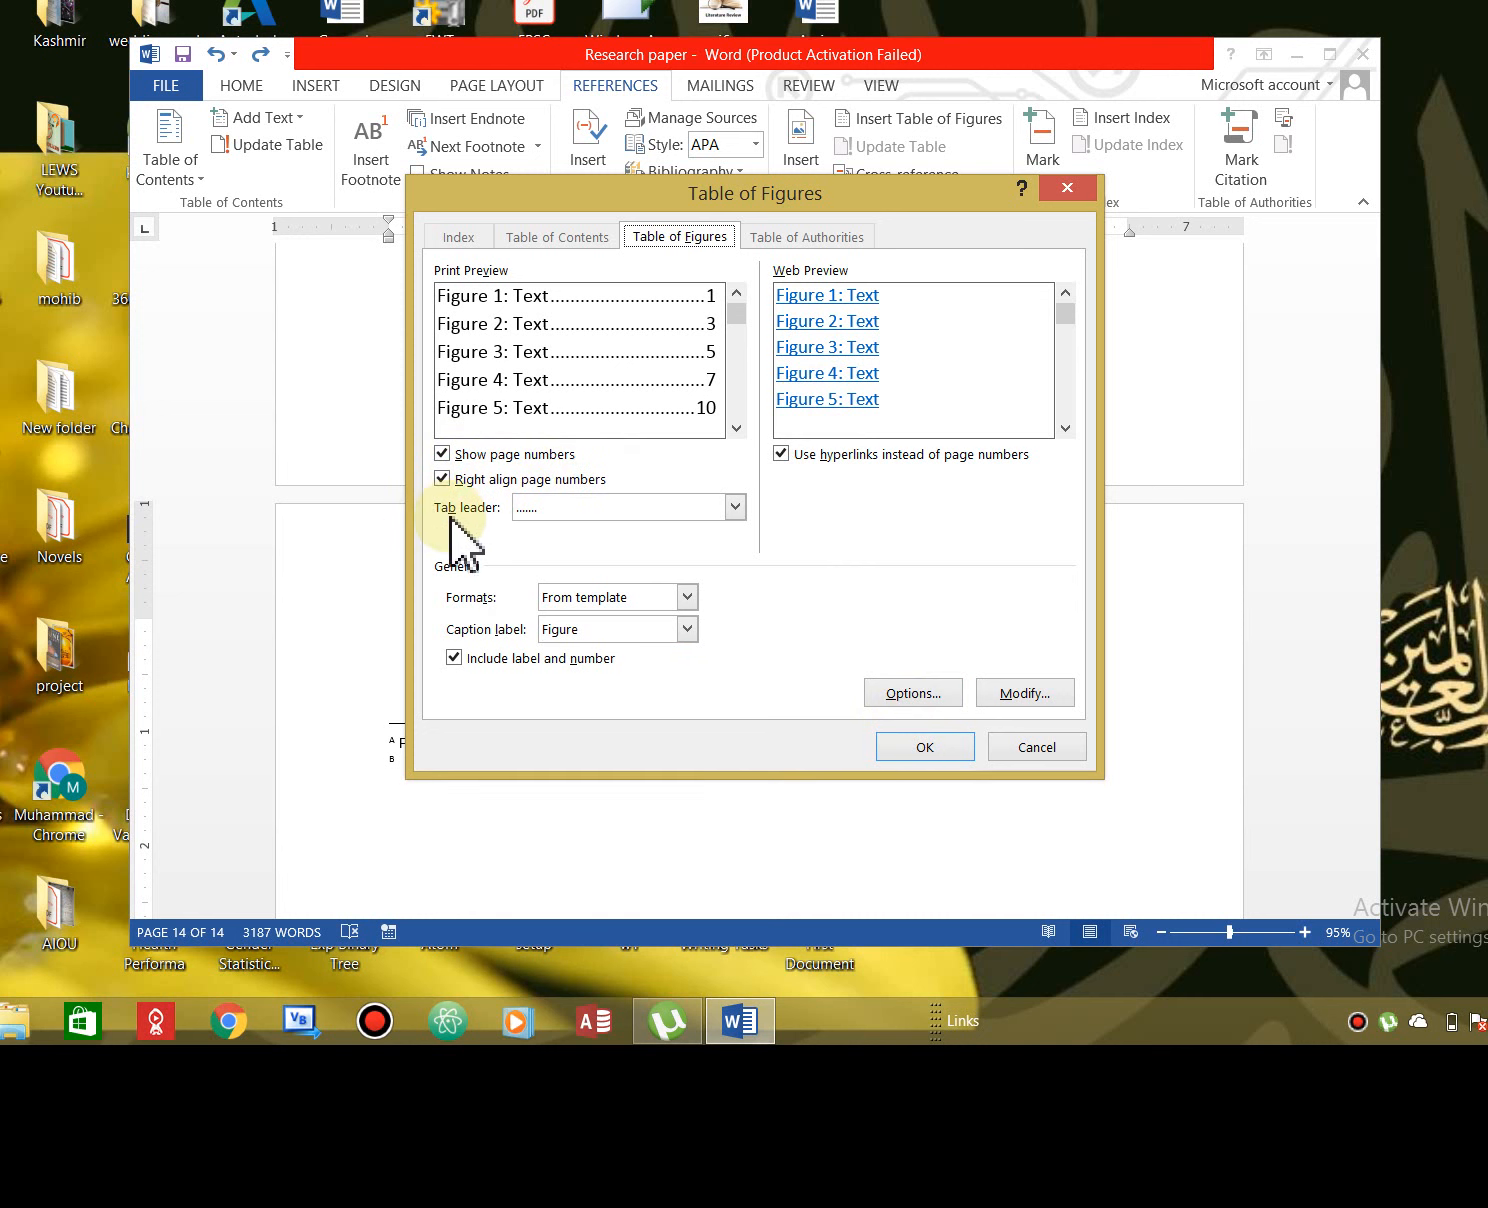
{"action": "left_click", "coordinate": [735, 507]}
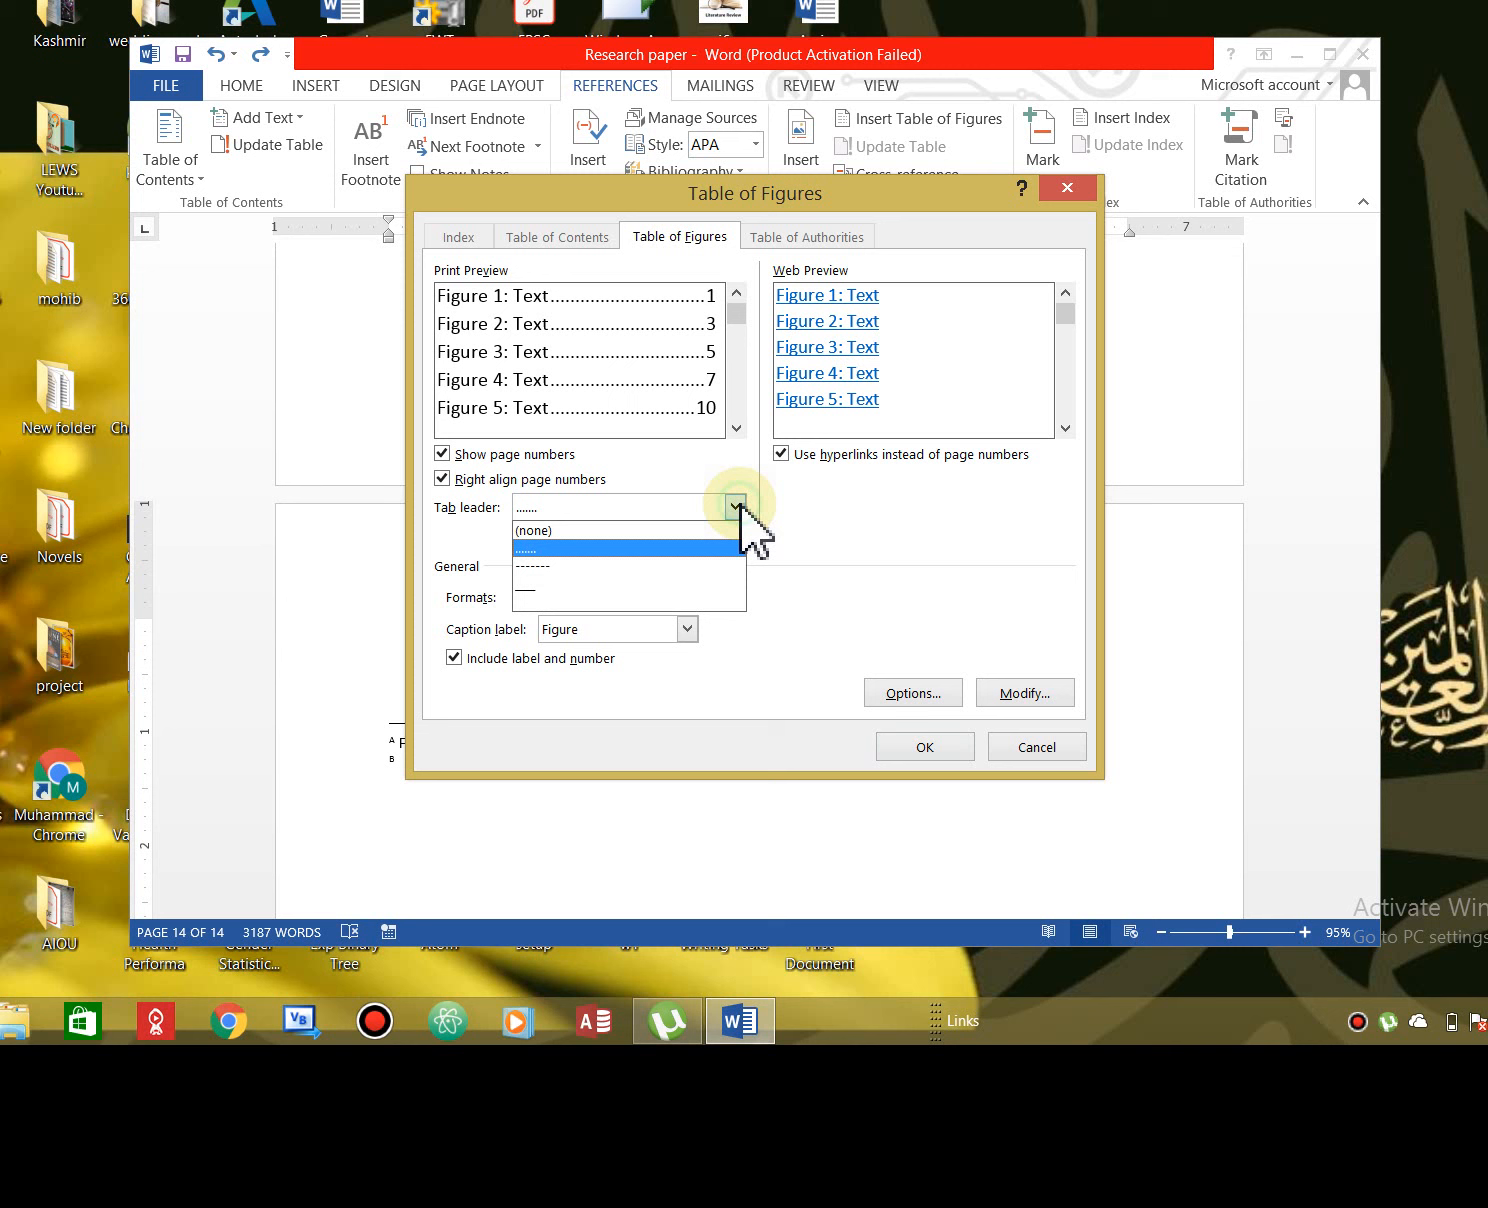
{"action": "left_click", "coordinate": [575, 565]}
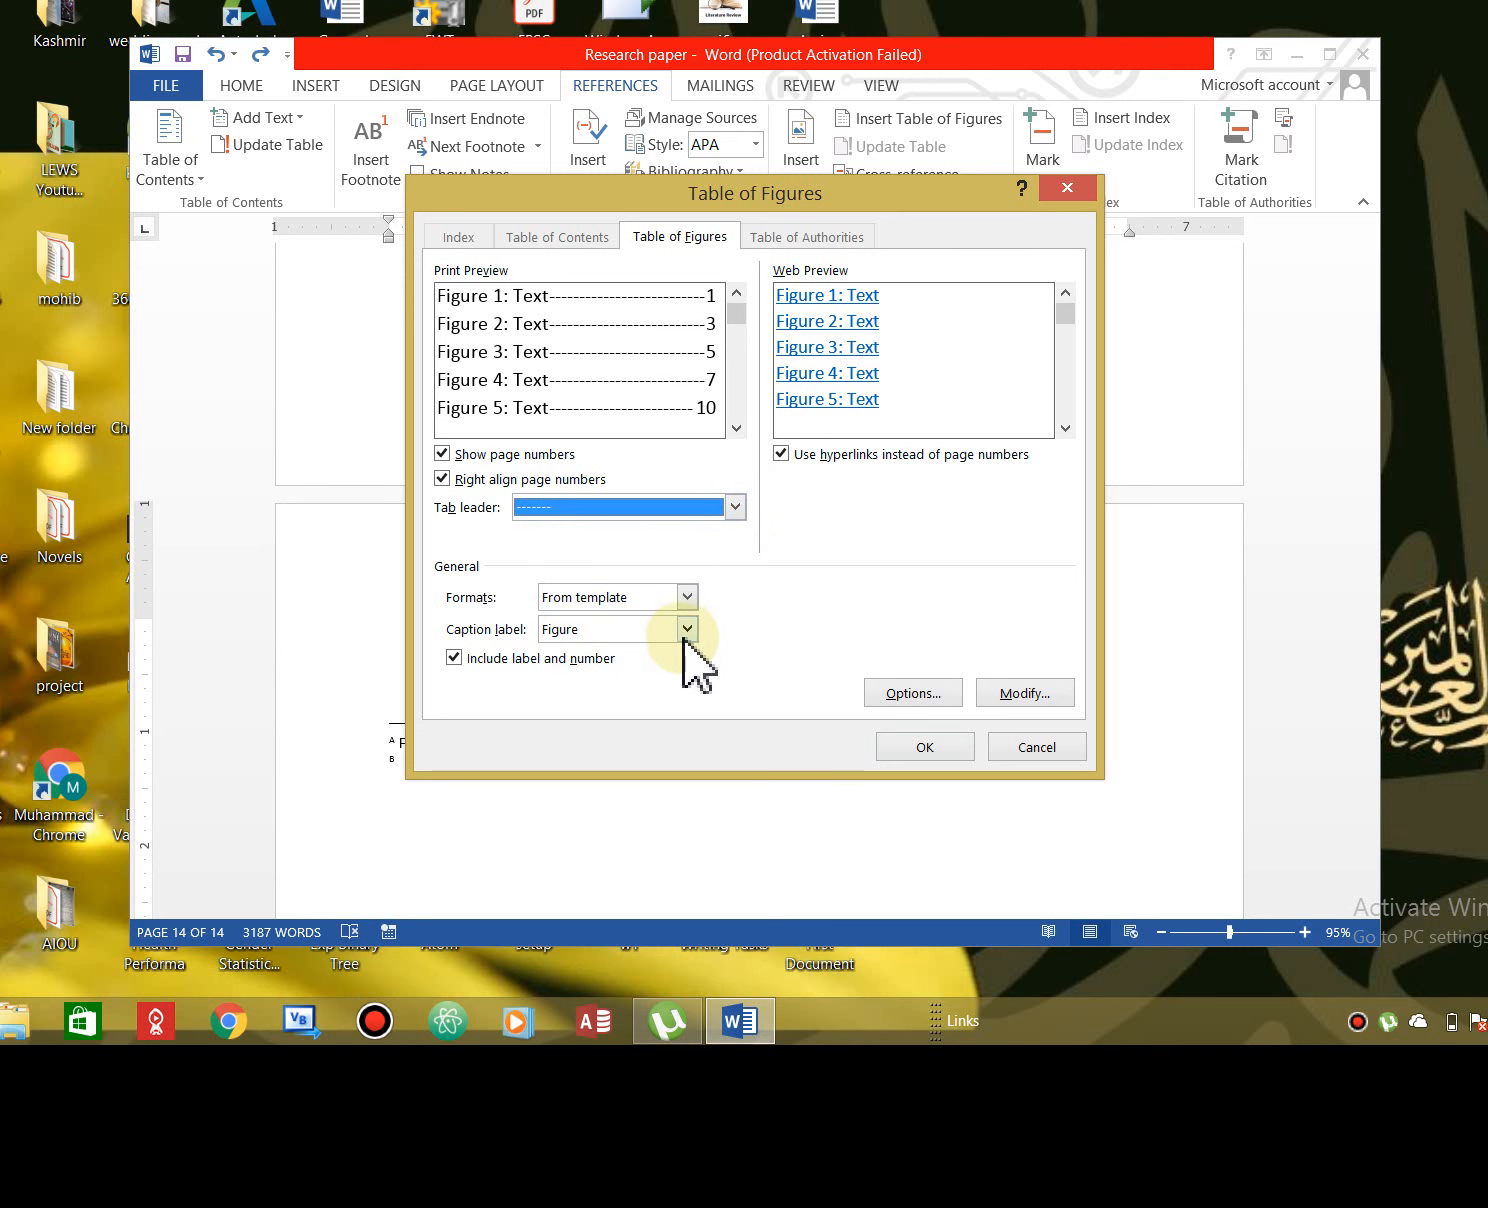
{"action": "left_click", "coordinate": [920, 746]}
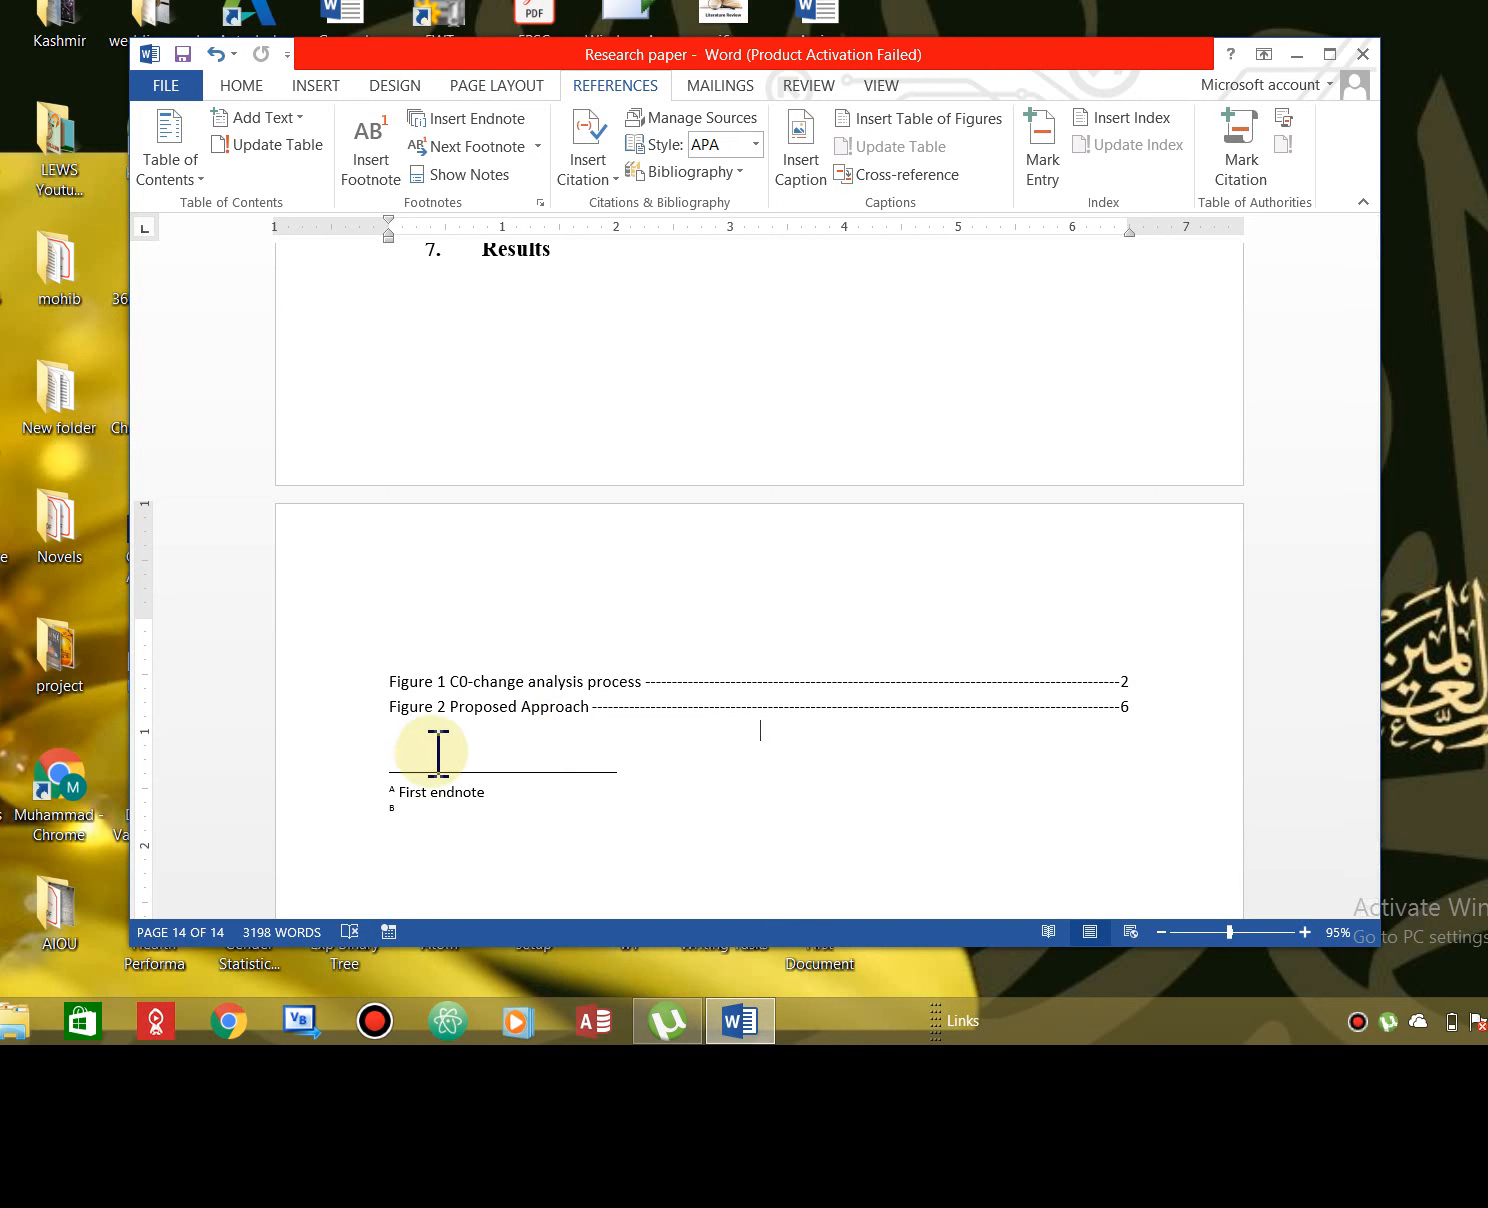
{"action": "left_click", "coordinate": [432, 681], "text": "ctrl"}
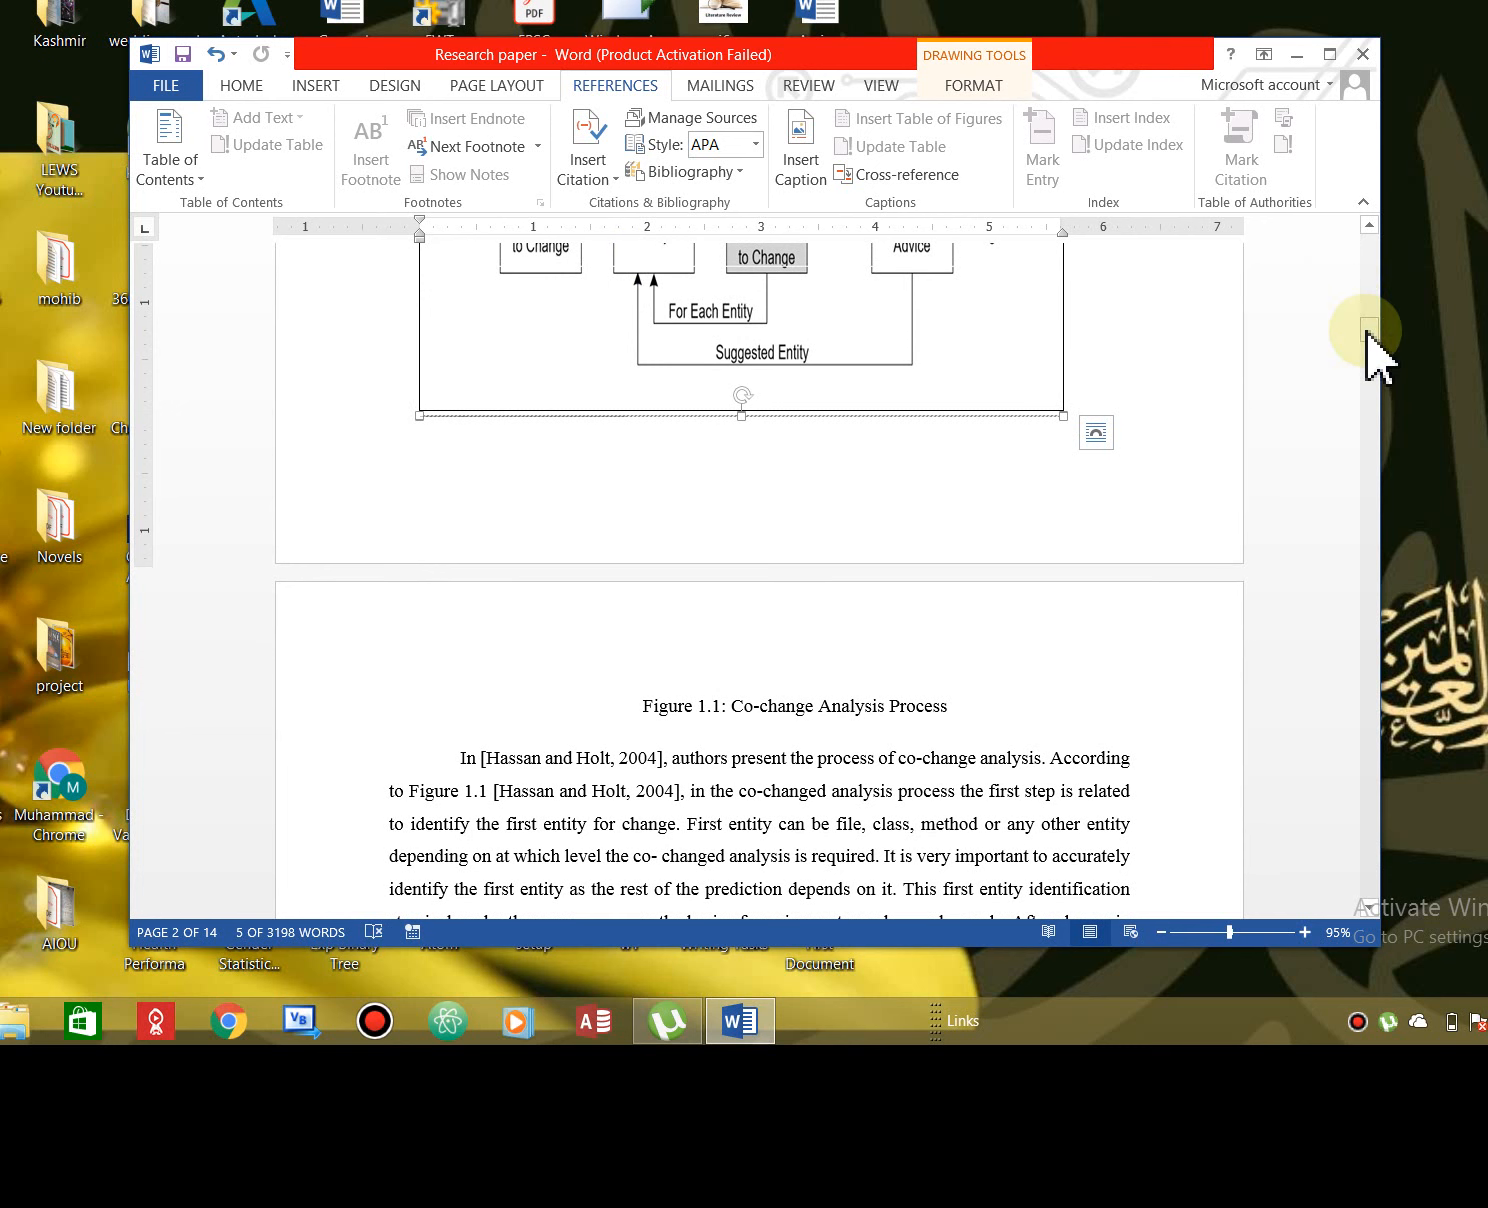
- Insert the caption "Table 1 First table" above the Transaction and Items table, using the Table label
{"action": "left_click_drag", "start_coordinate": [1366, 329], "coordinate": [1385, 632]}
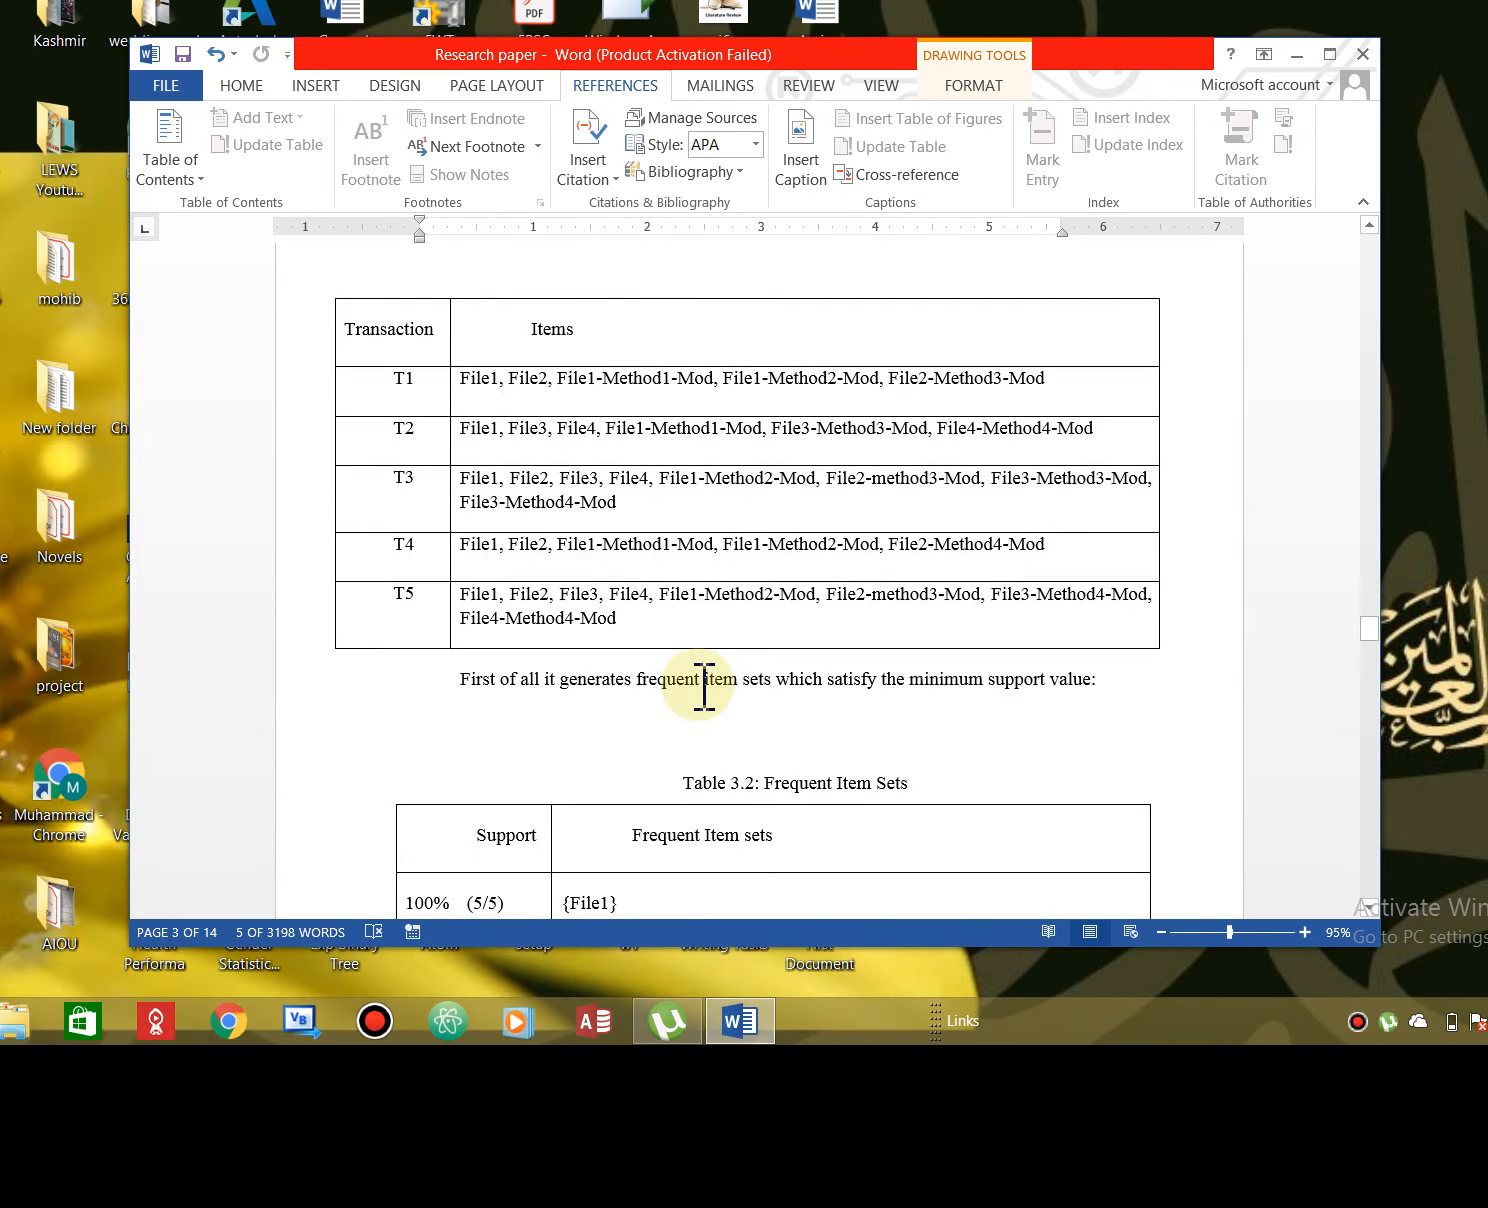
{"action": "left_click", "coordinate": [688, 618]}
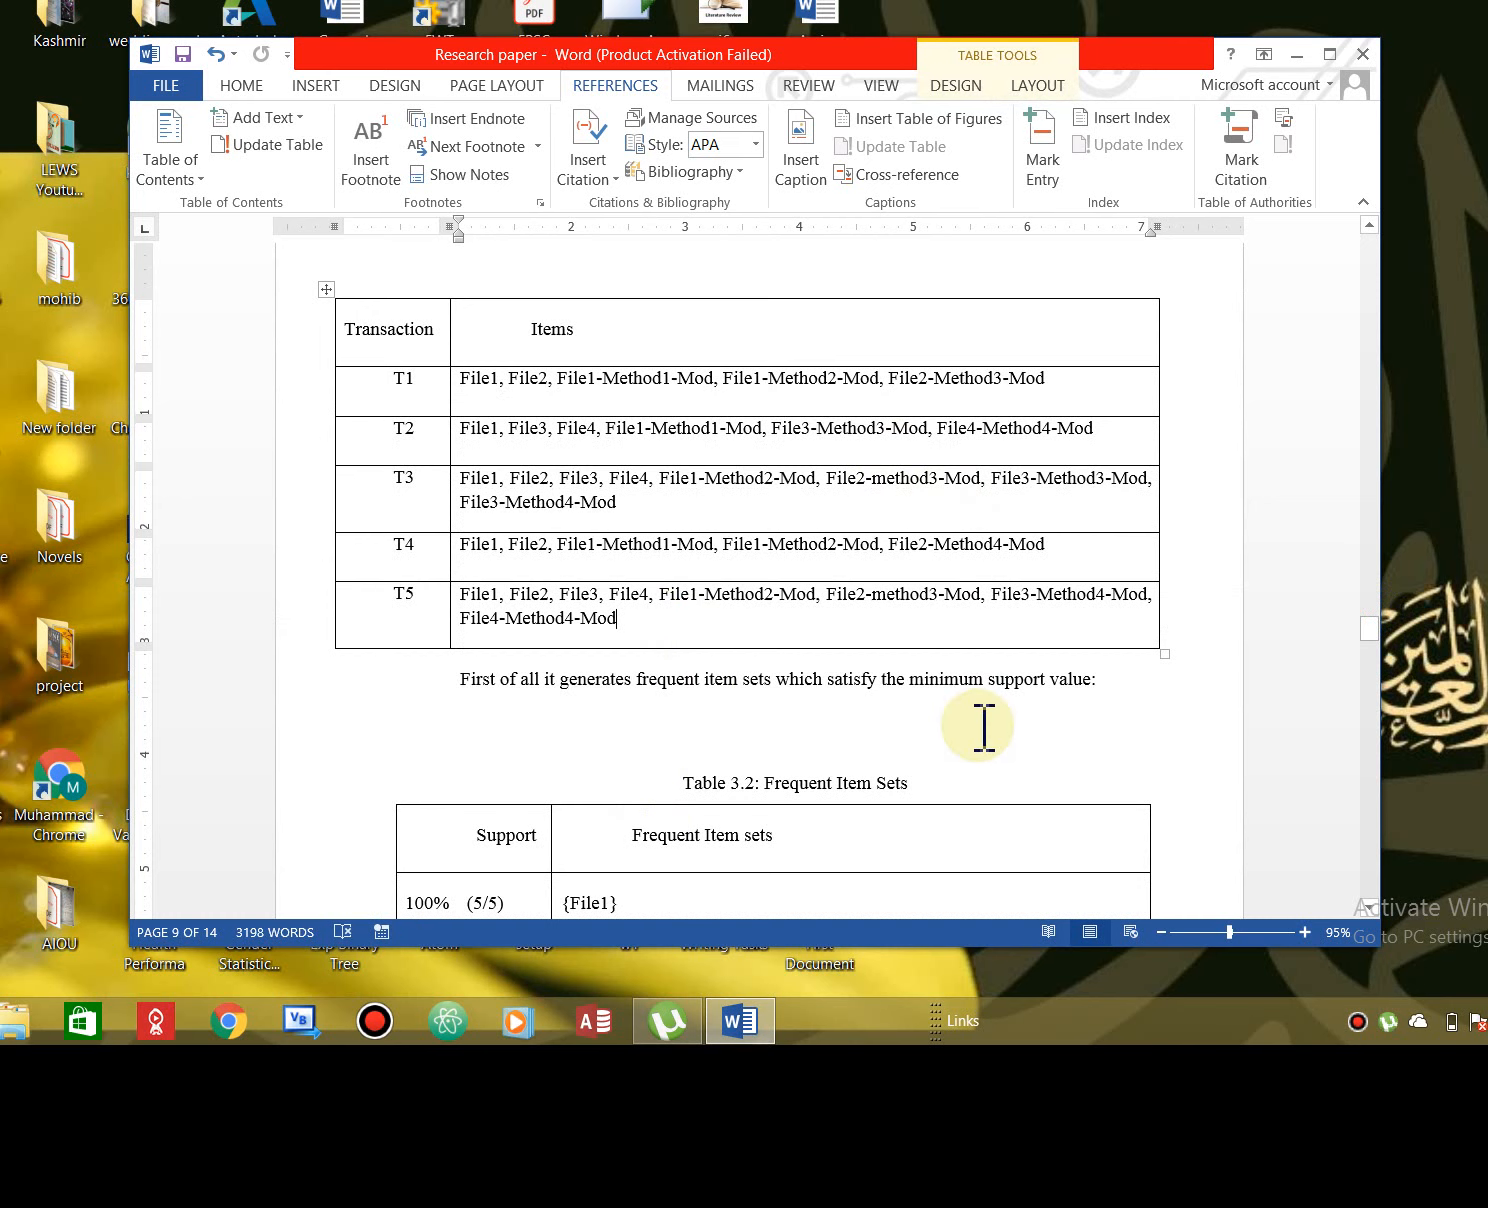
{"action": "left_click", "coordinate": [796, 147]}
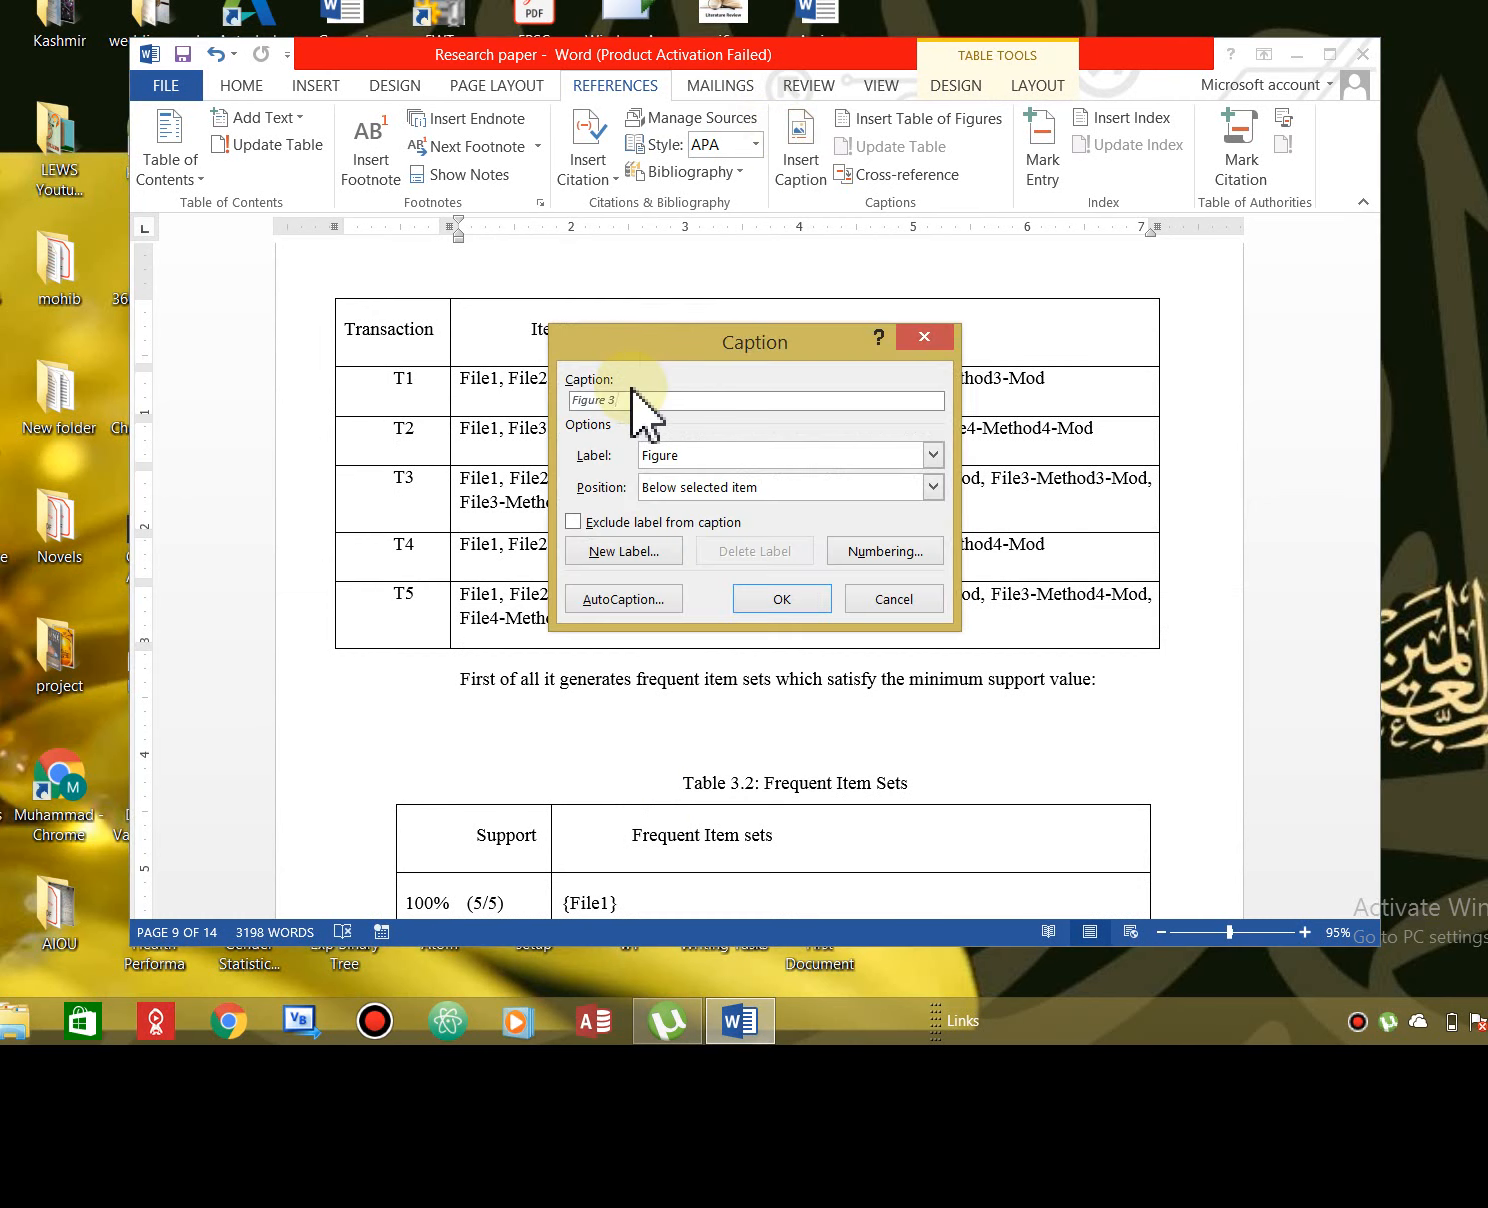
{"action": "left_click", "coordinate": [934, 452]}
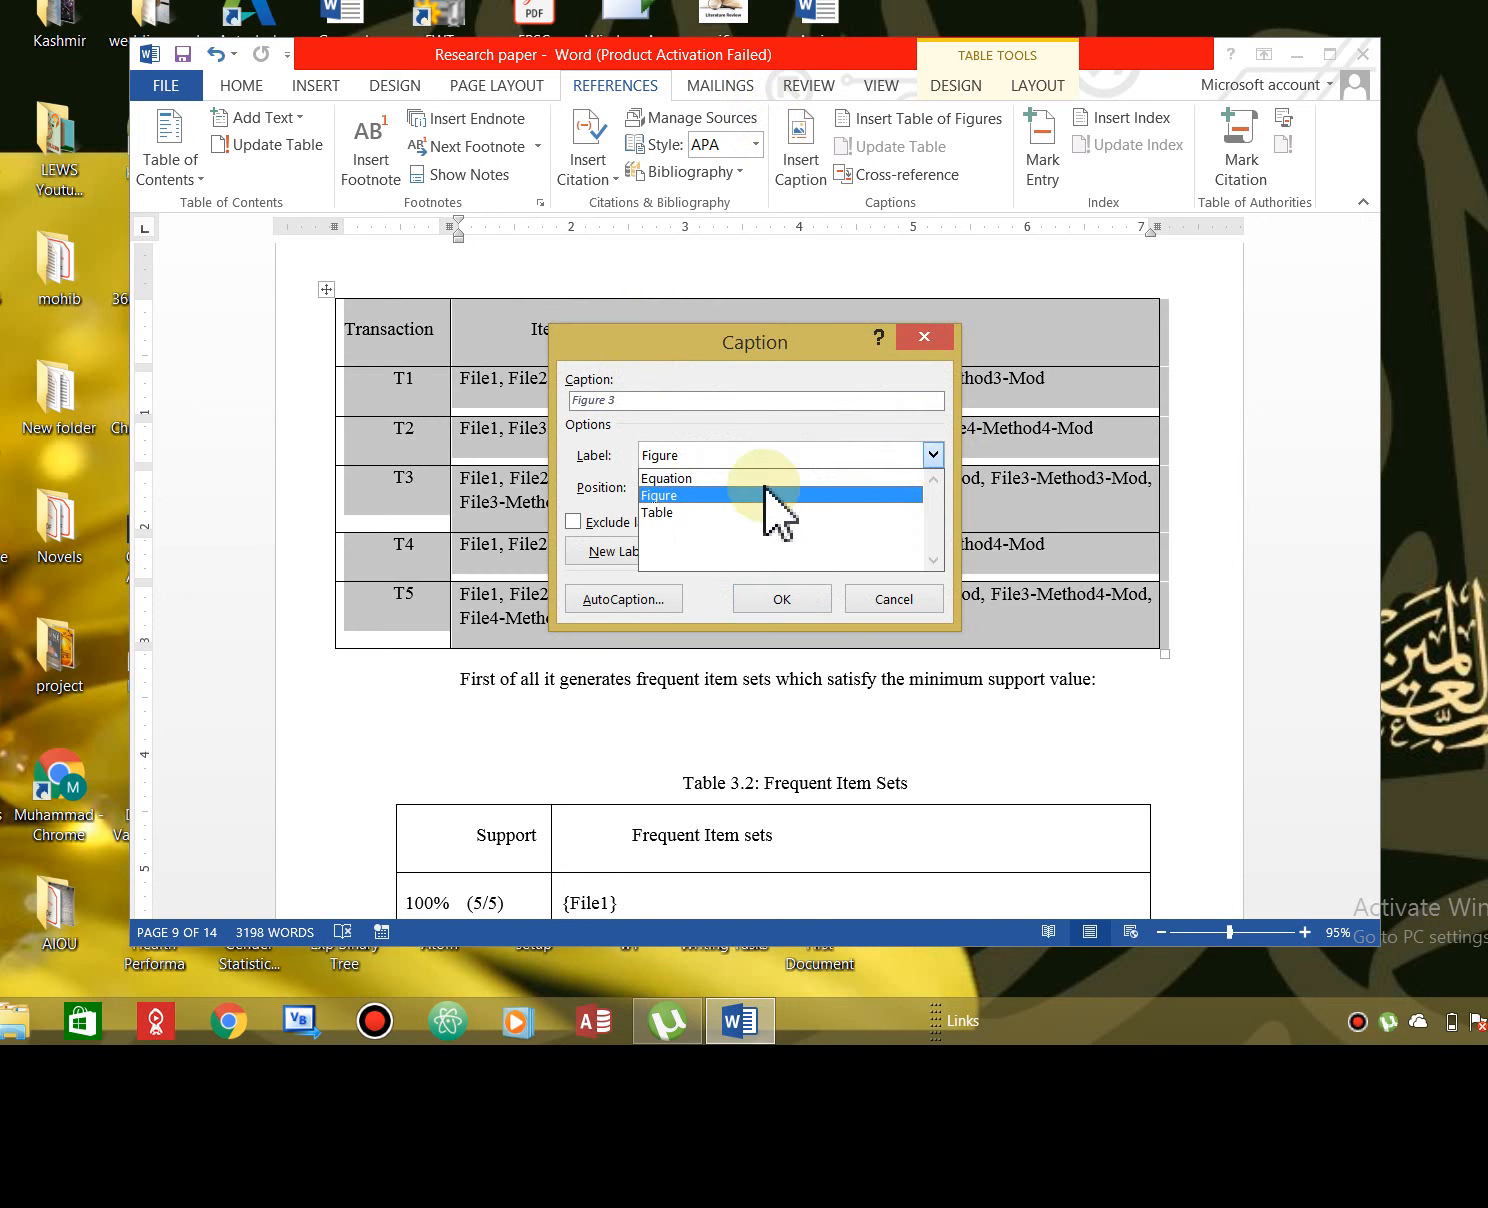
{"action": "left_click", "coordinate": [661, 513]}
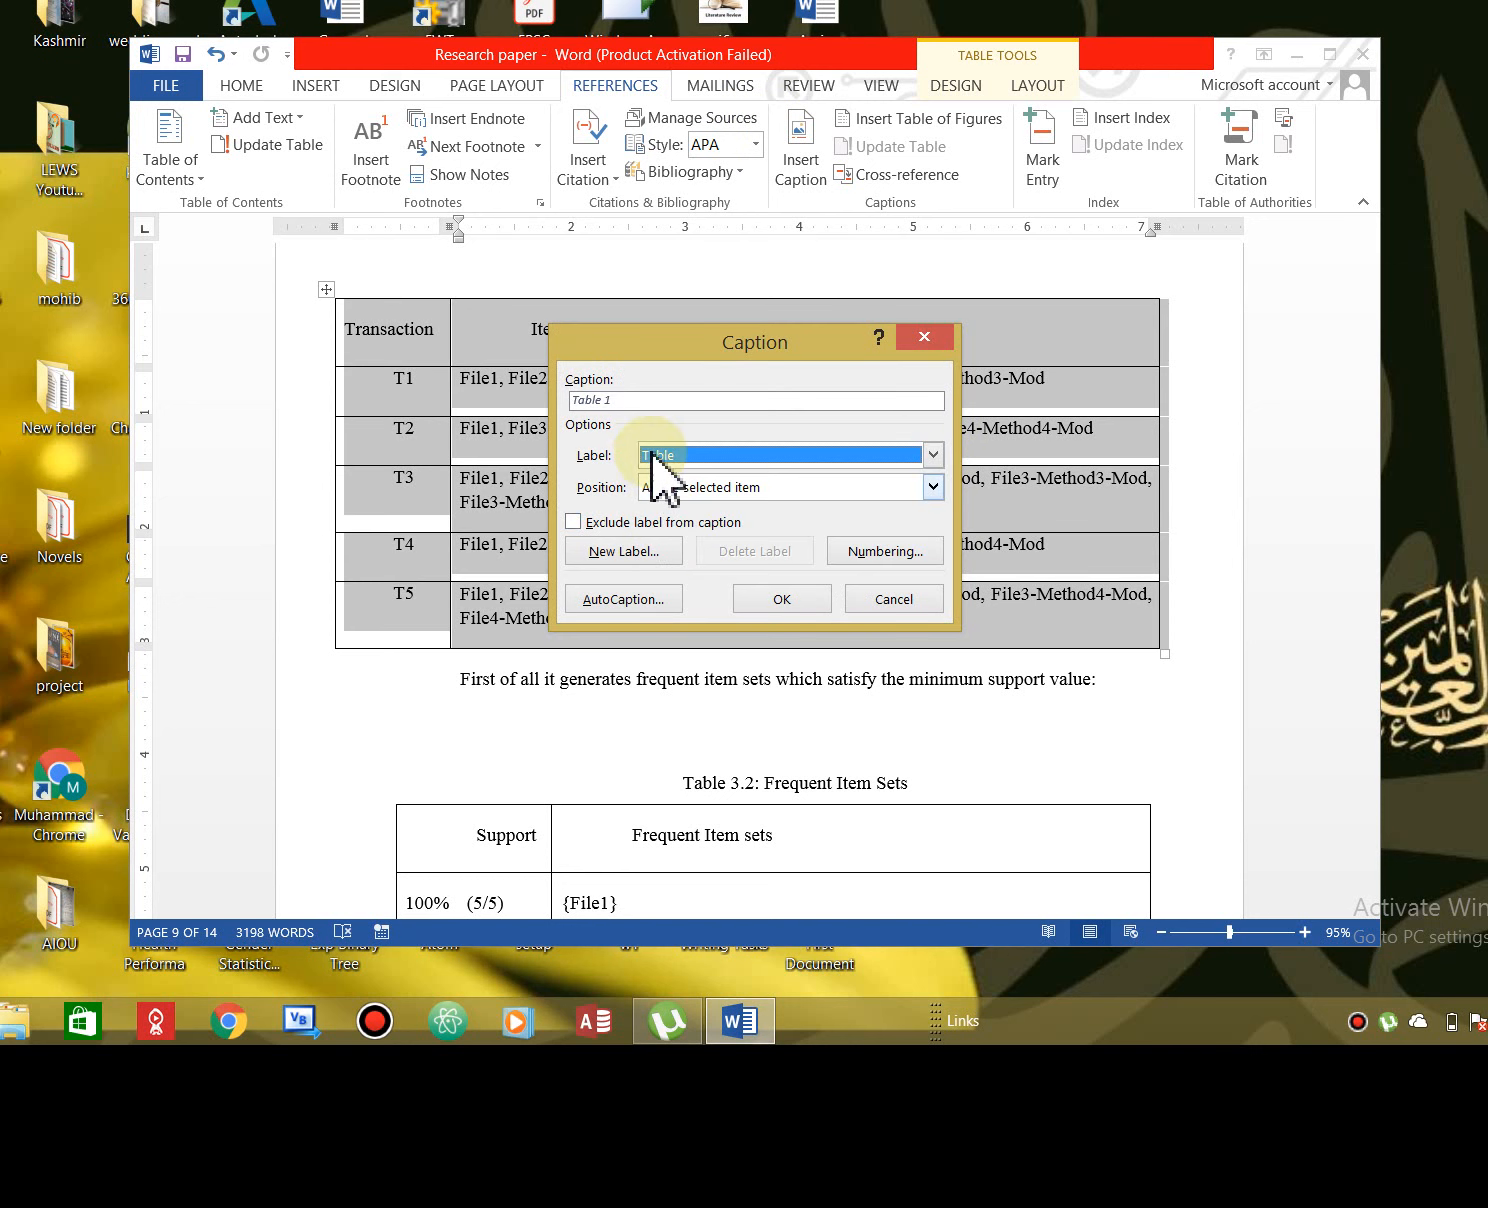
{"action": "left_click", "coordinate": [934, 455]}
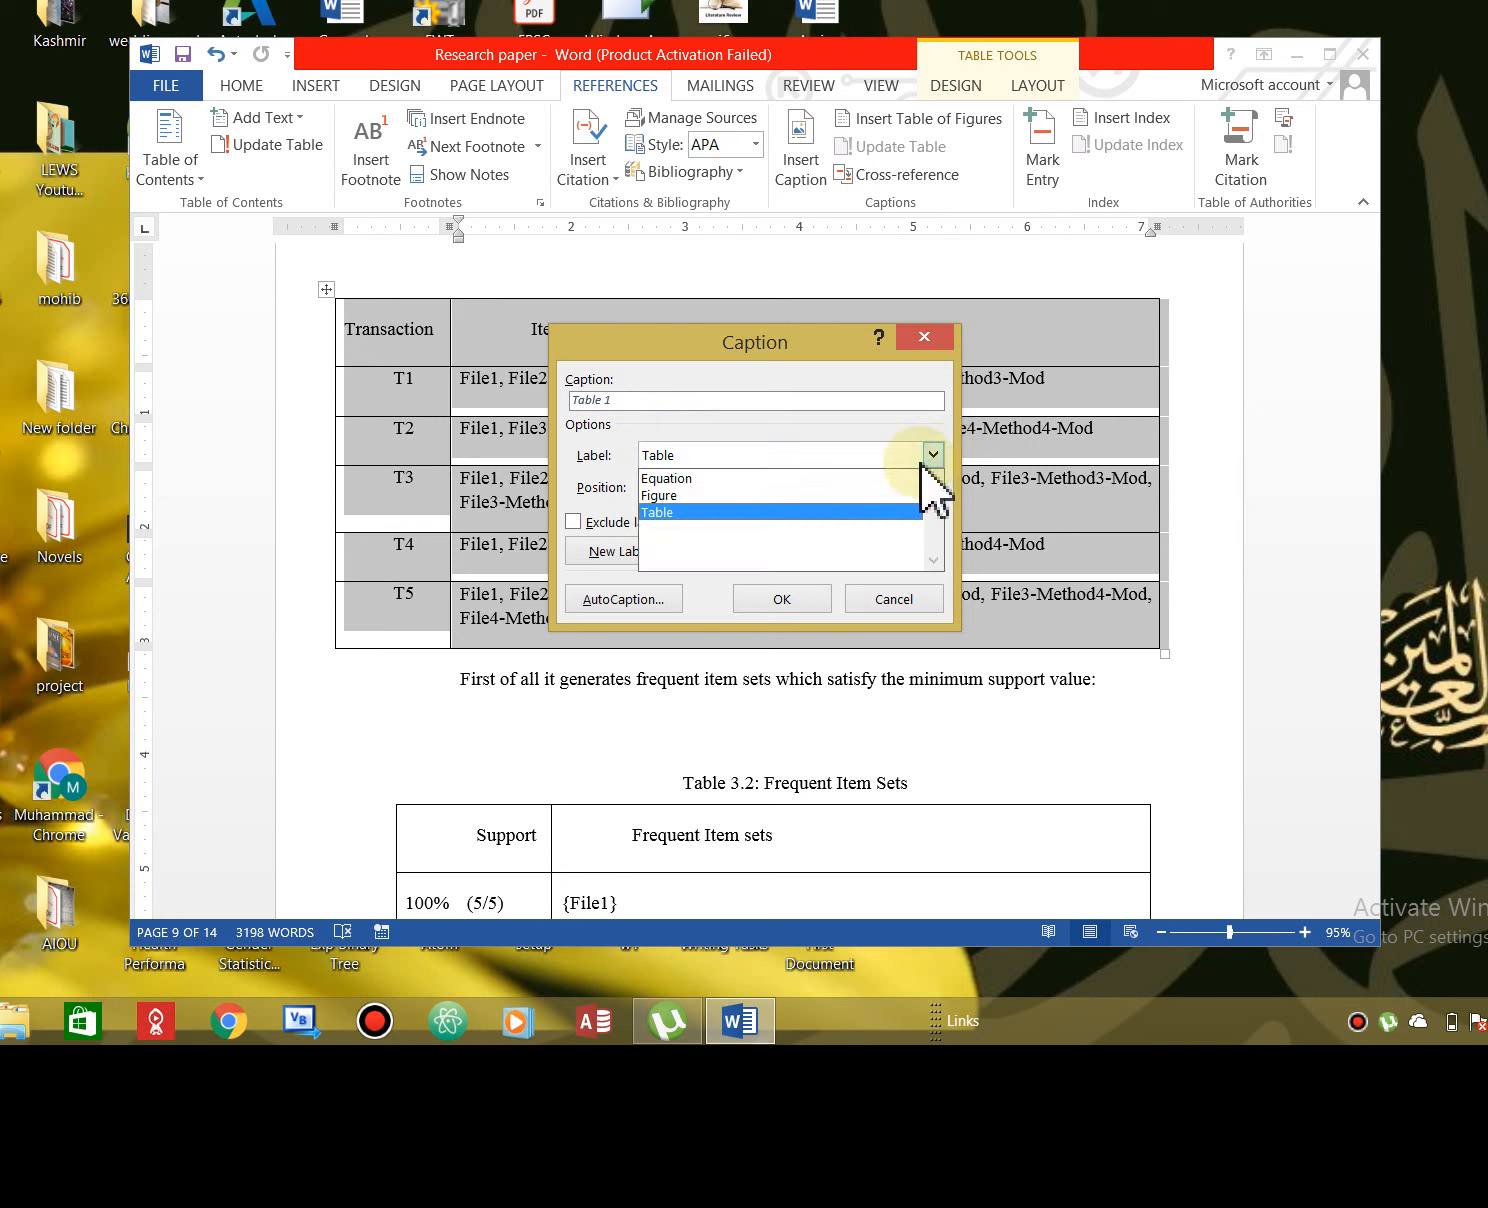
{"action": "left_click", "coordinate": [662, 513]}
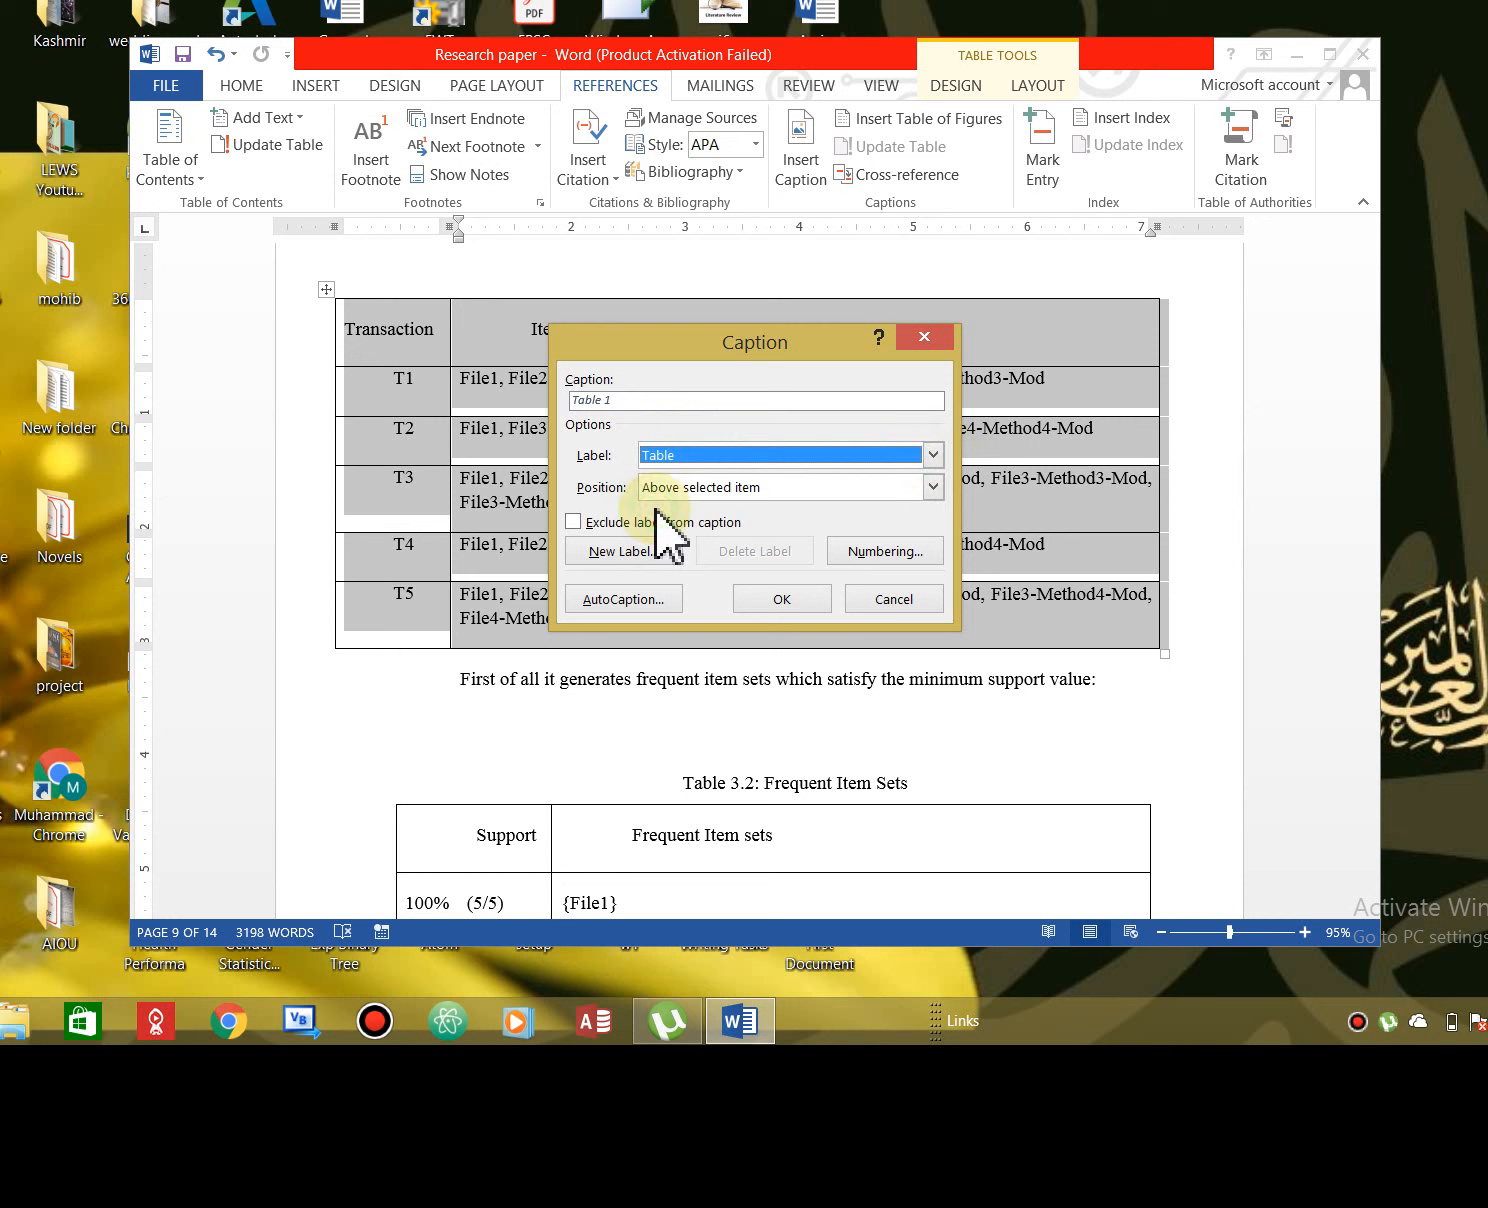
{"action": "left_click", "coordinate": [781, 598]}
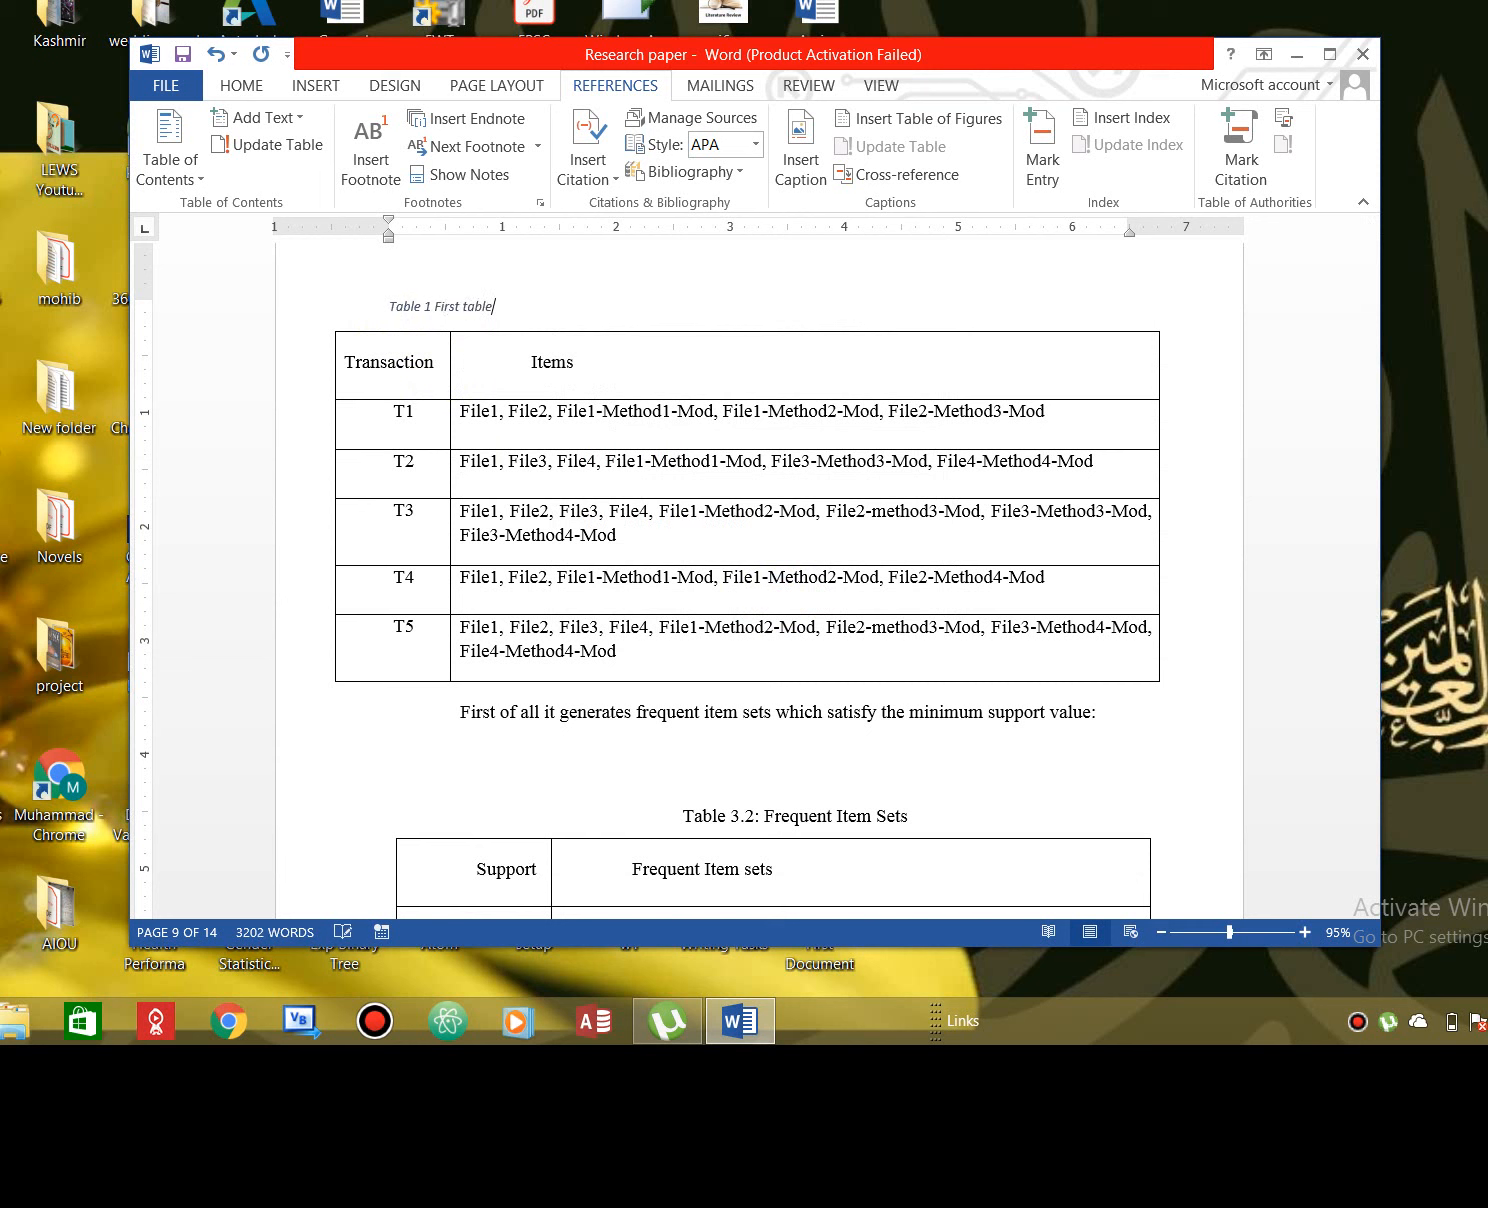
- Insert the caption "Table 2 2nd table" above the Frequent Item Sets table
{"action": "left_click", "coordinate": [659, 852]}
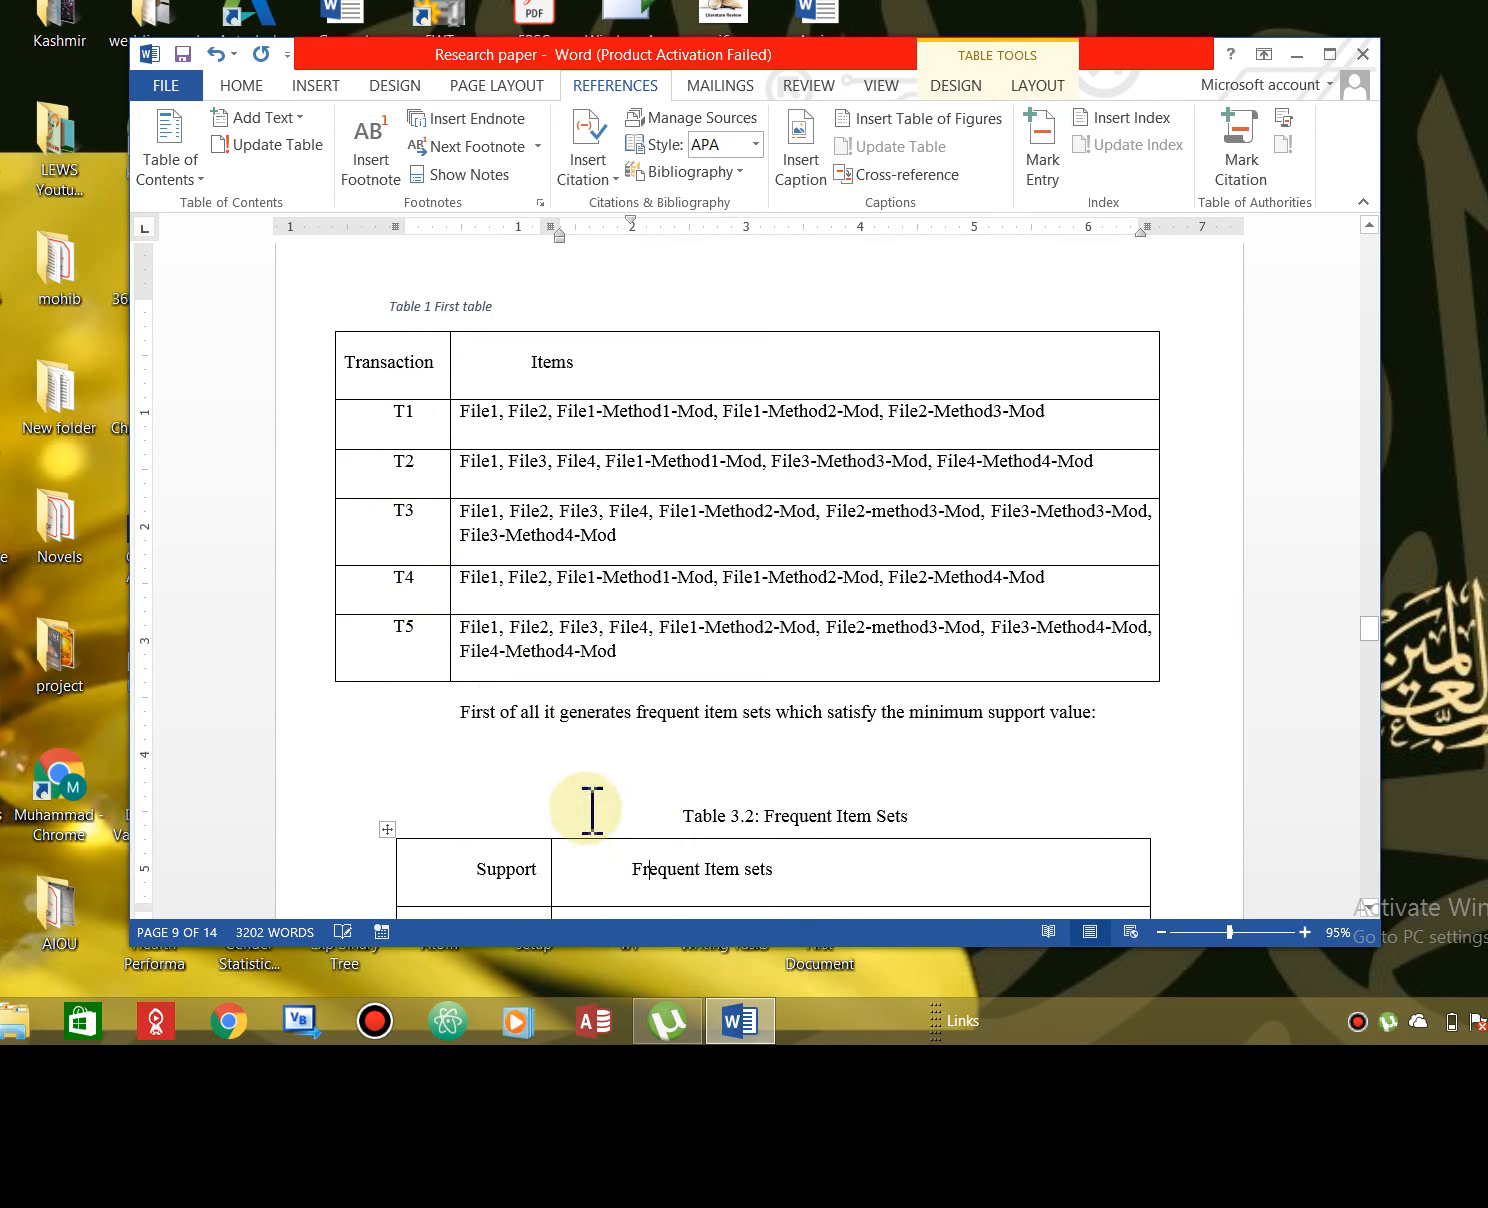
{"action": "left_click", "coordinate": [589, 149]}
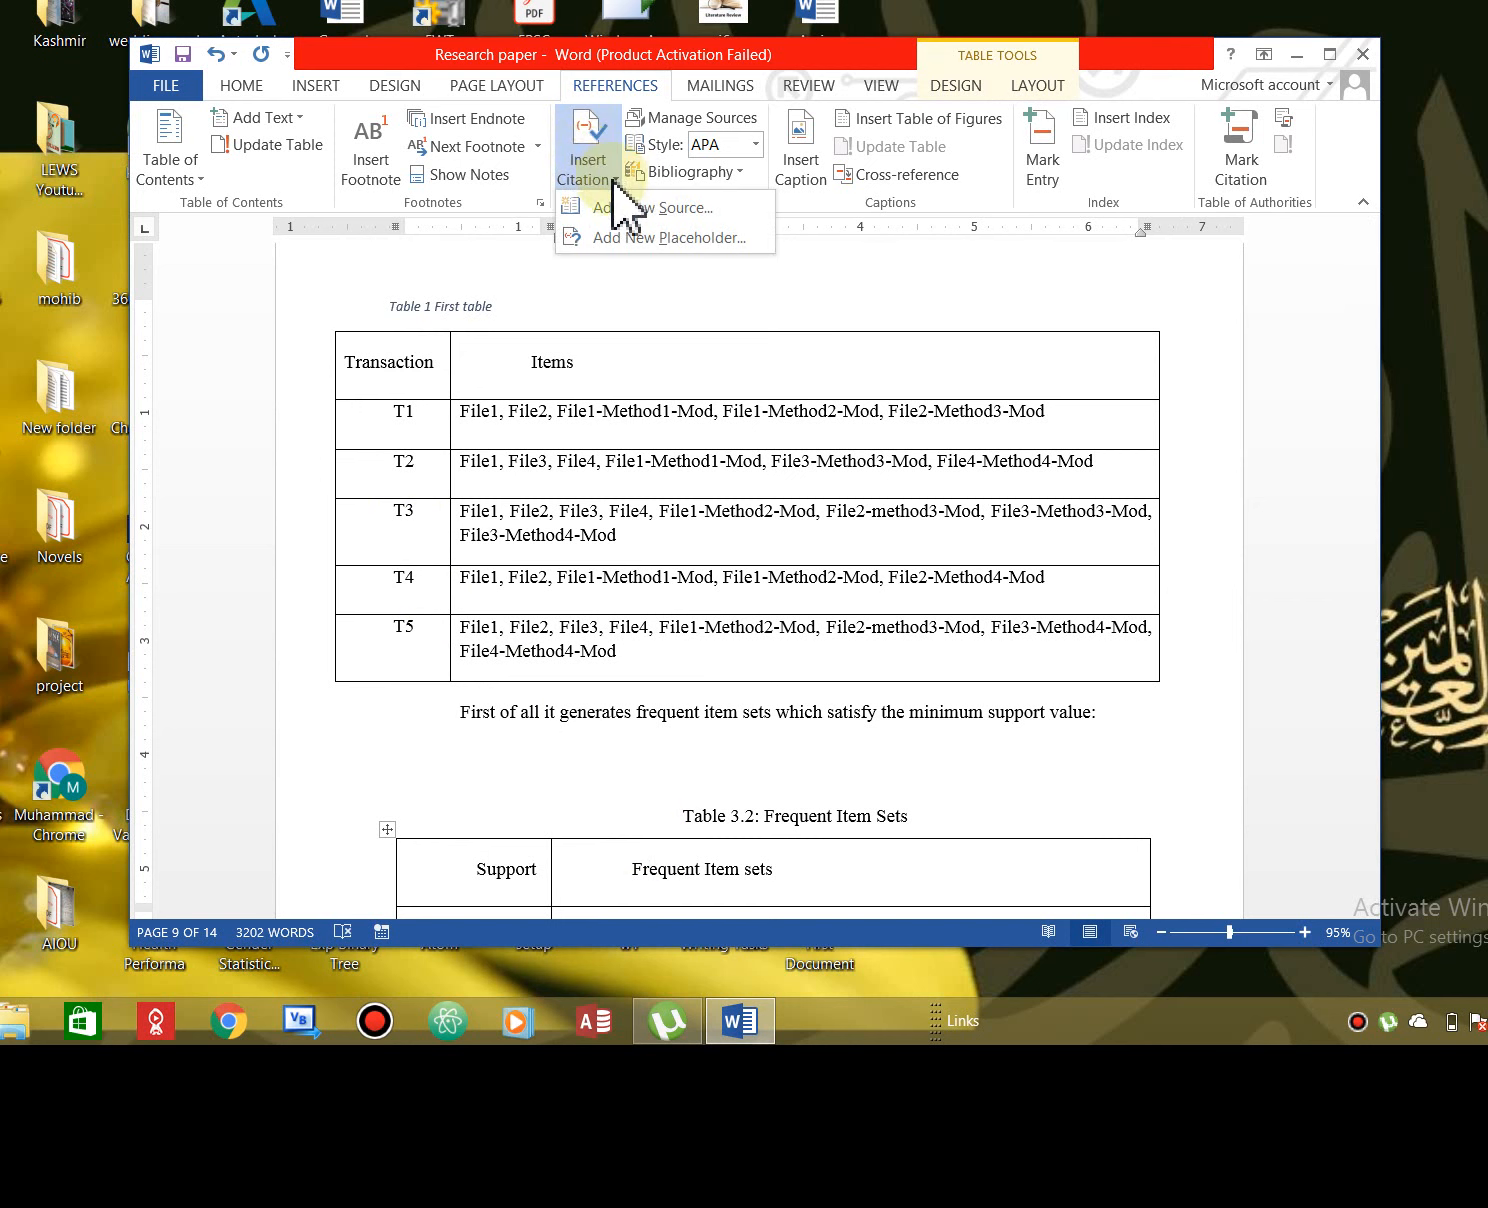
{"action": "left_click", "coordinate": [798, 131]}
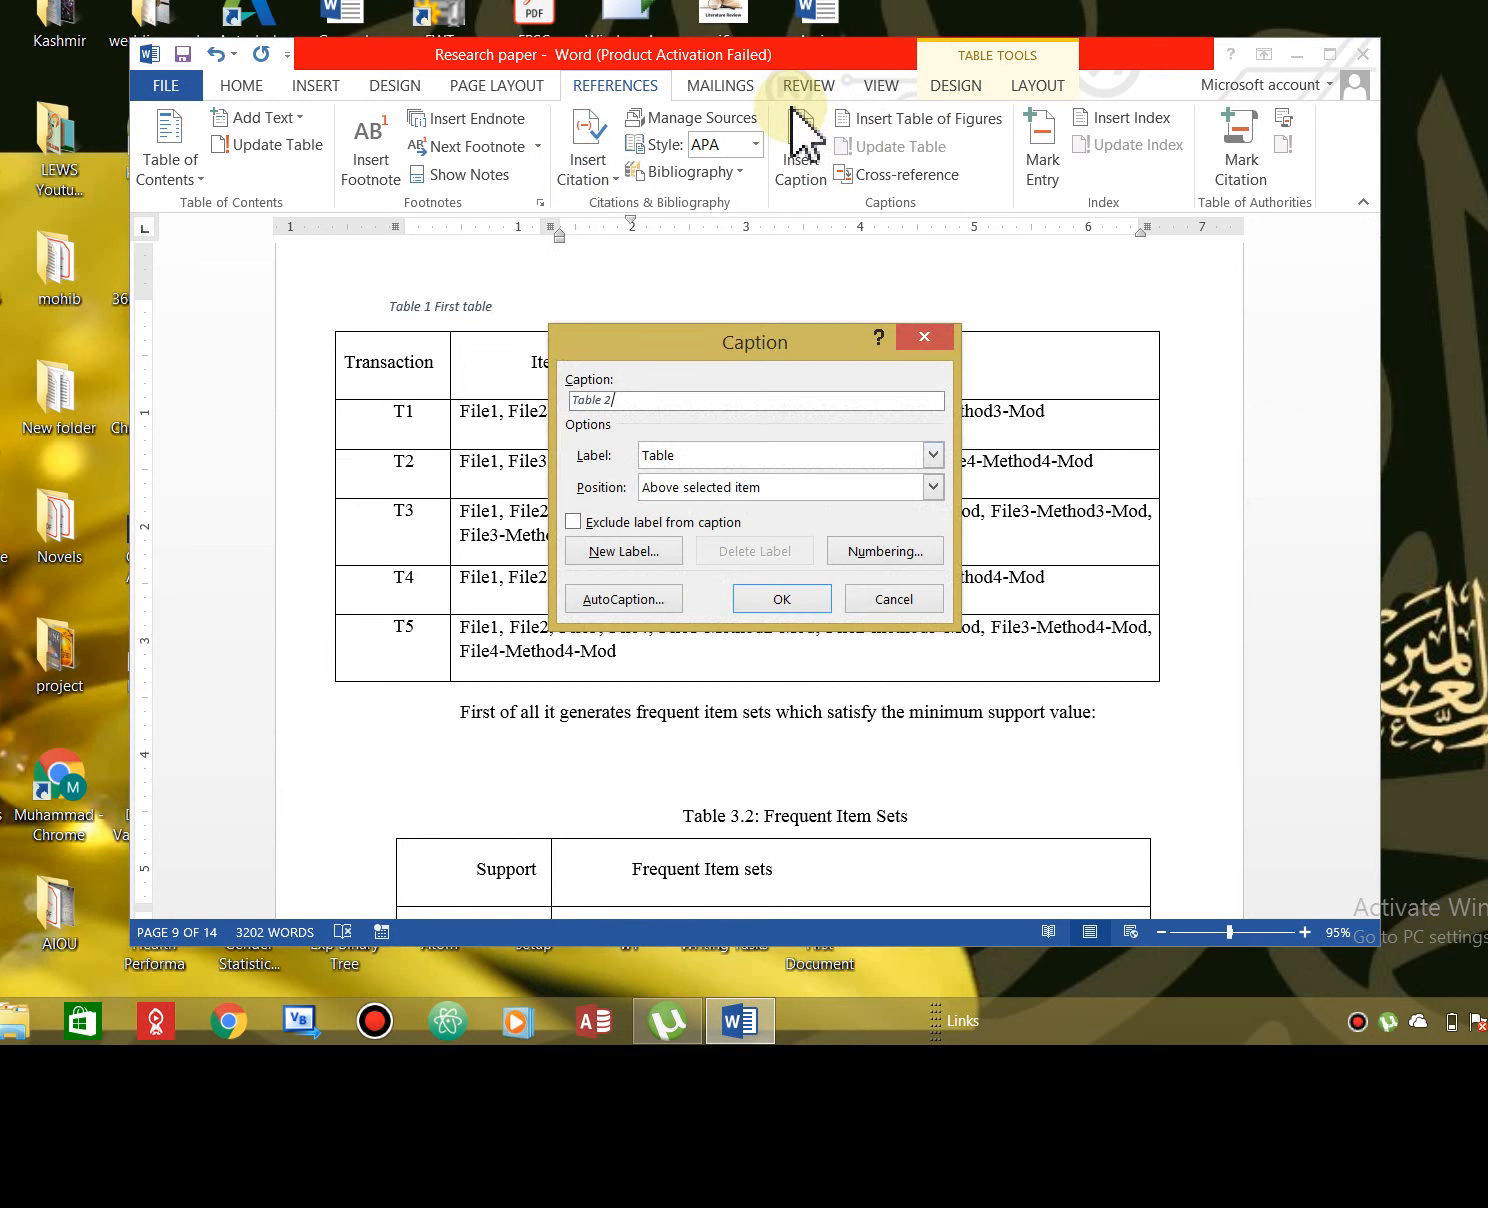
{"action": "left_click", "coordinate": [785, 599]}
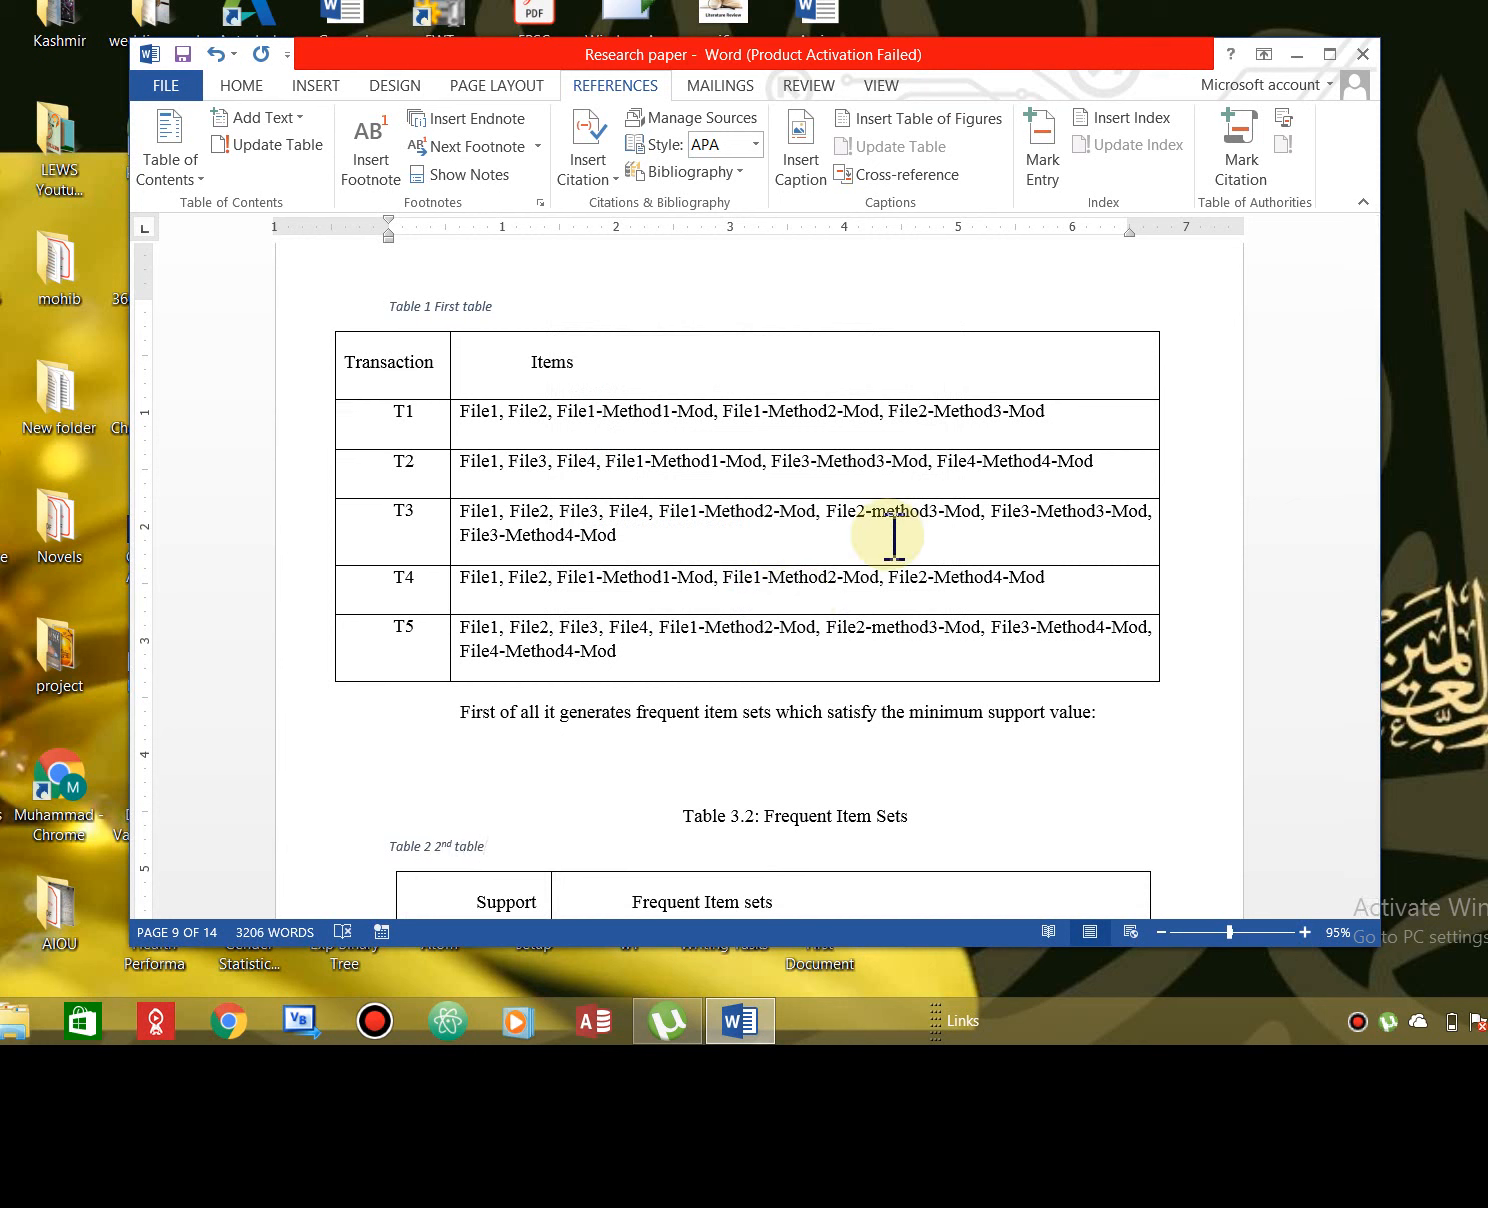
- Insert the caption "Table 3 third" above the Generated Rules table with the Confidence and Rules columns
{"action": "left_click_drag", "start_coordinate": [1369, 625], "coordinate": [1396, 707]}
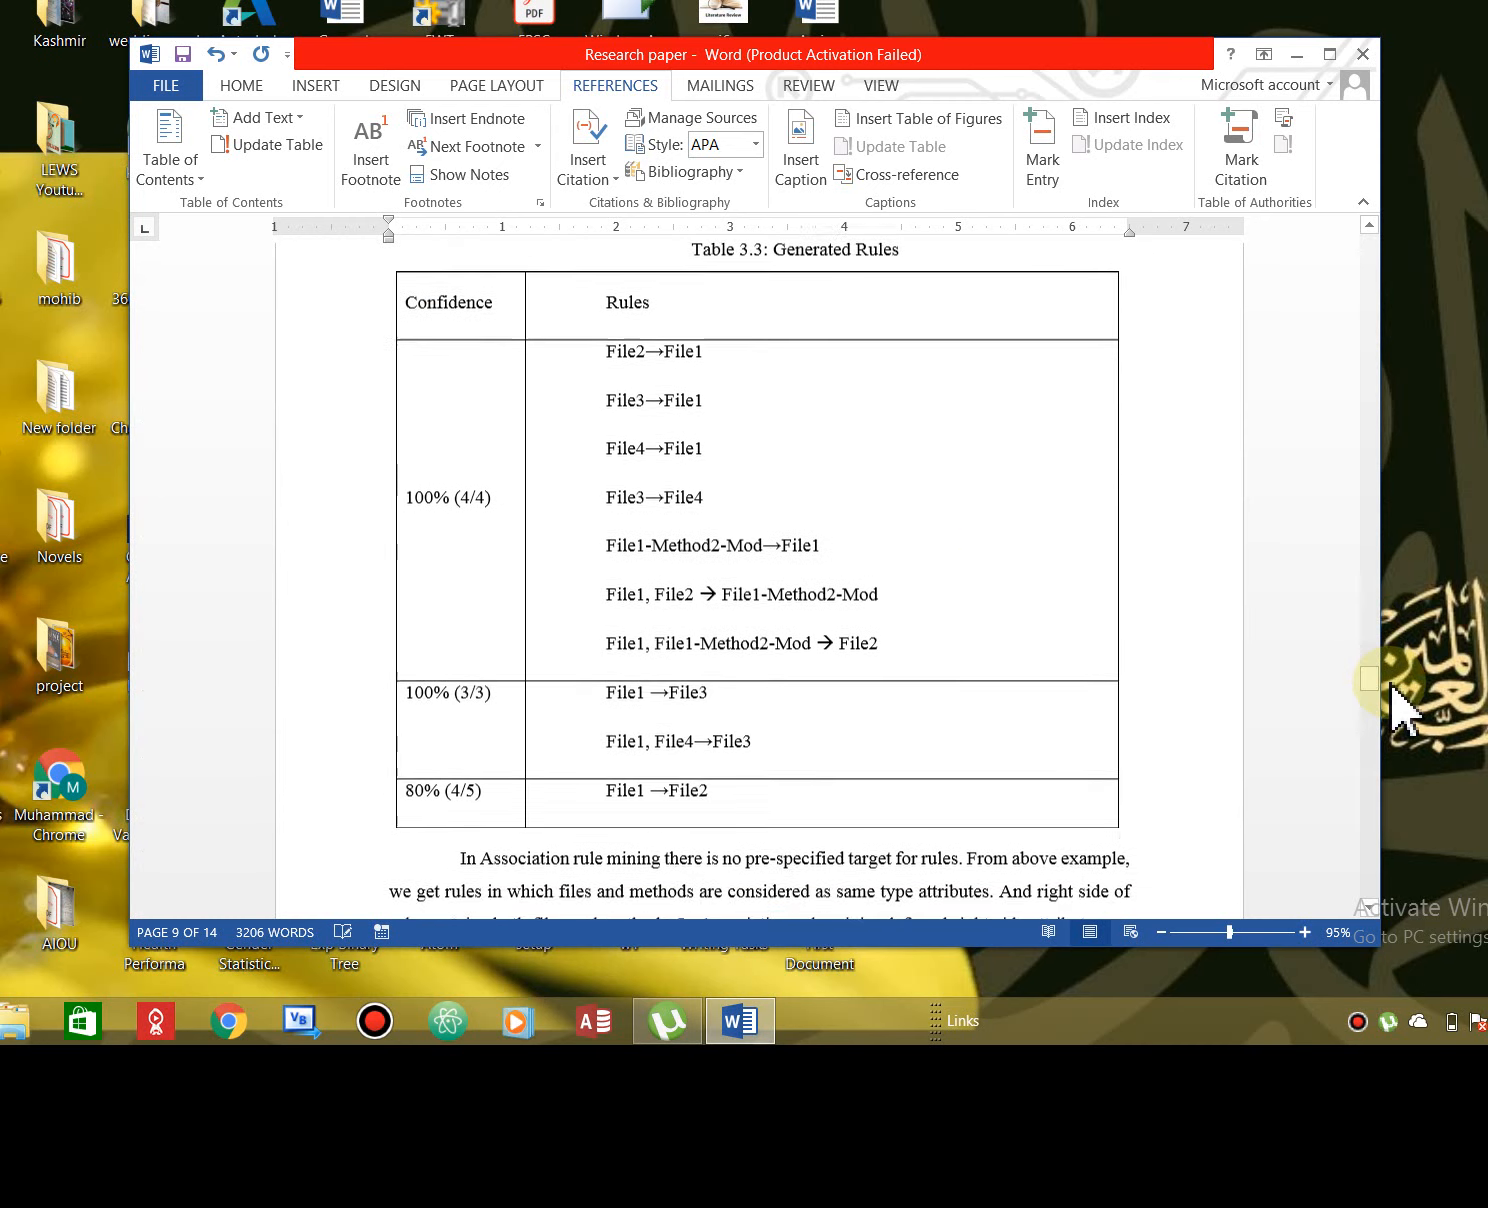
{"action": "left_click", "coordinate": [1000, 548]}
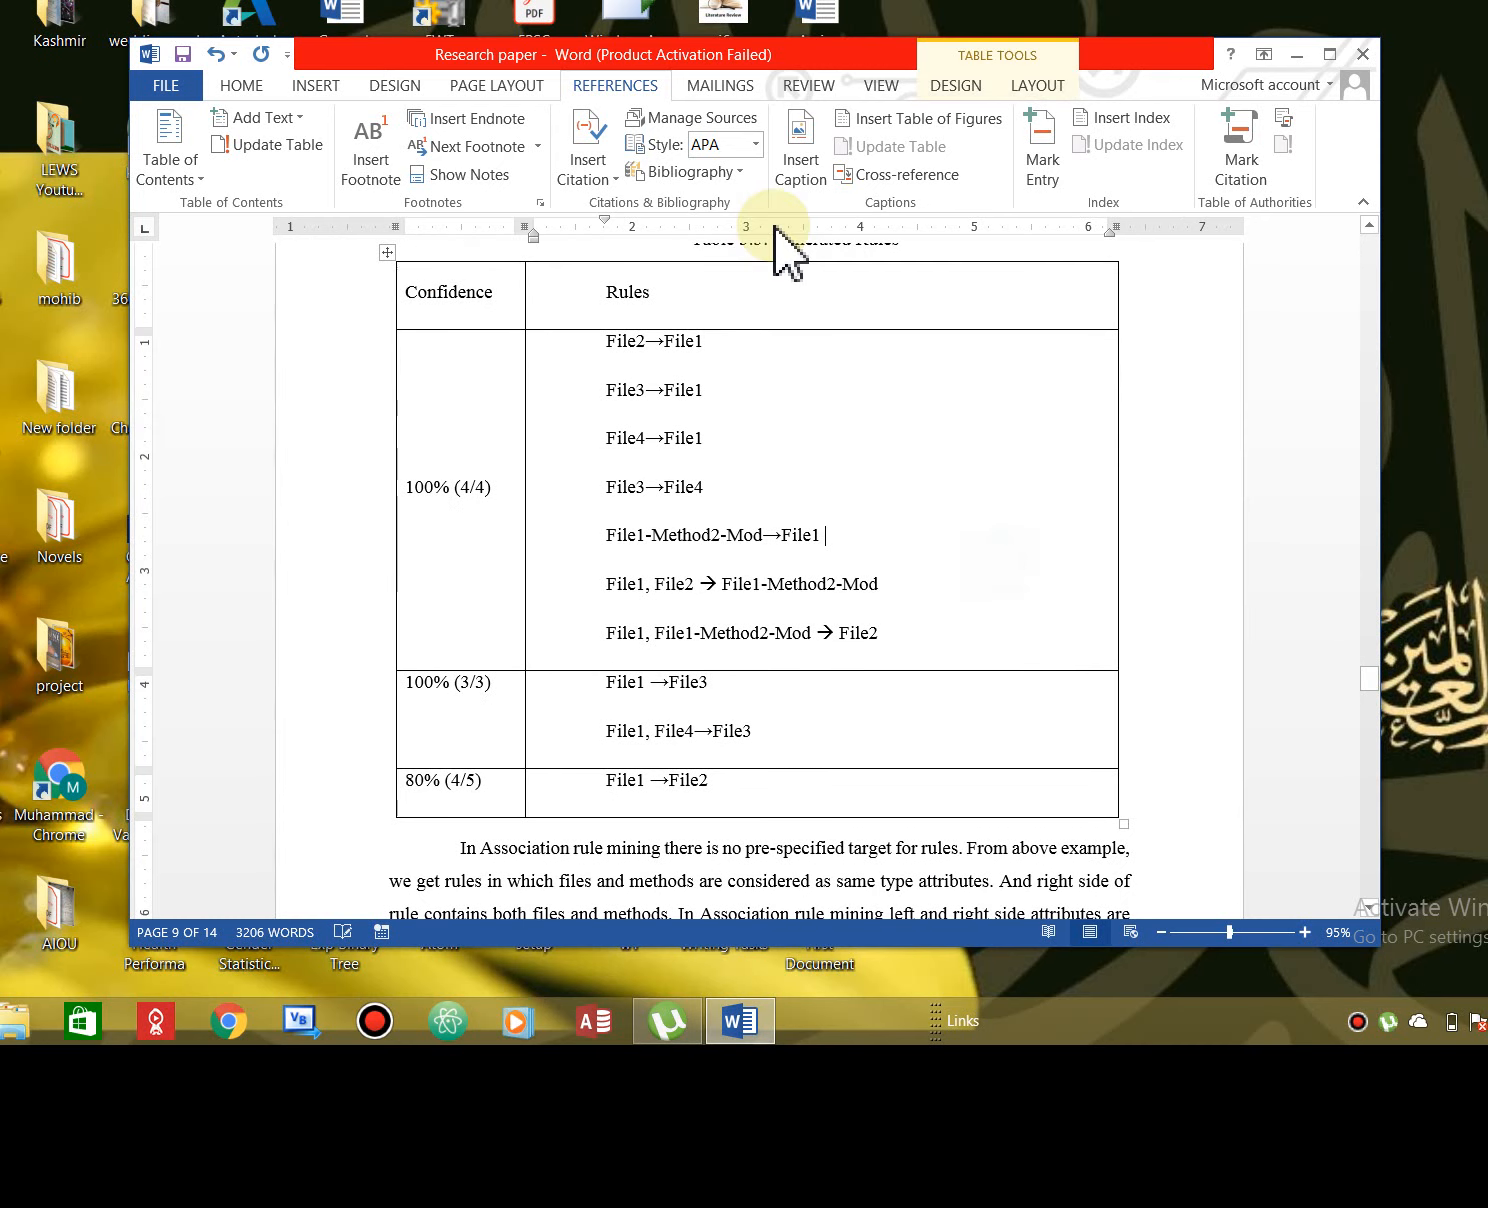
{"action": "left_click", "coordinate": [811, 165]}
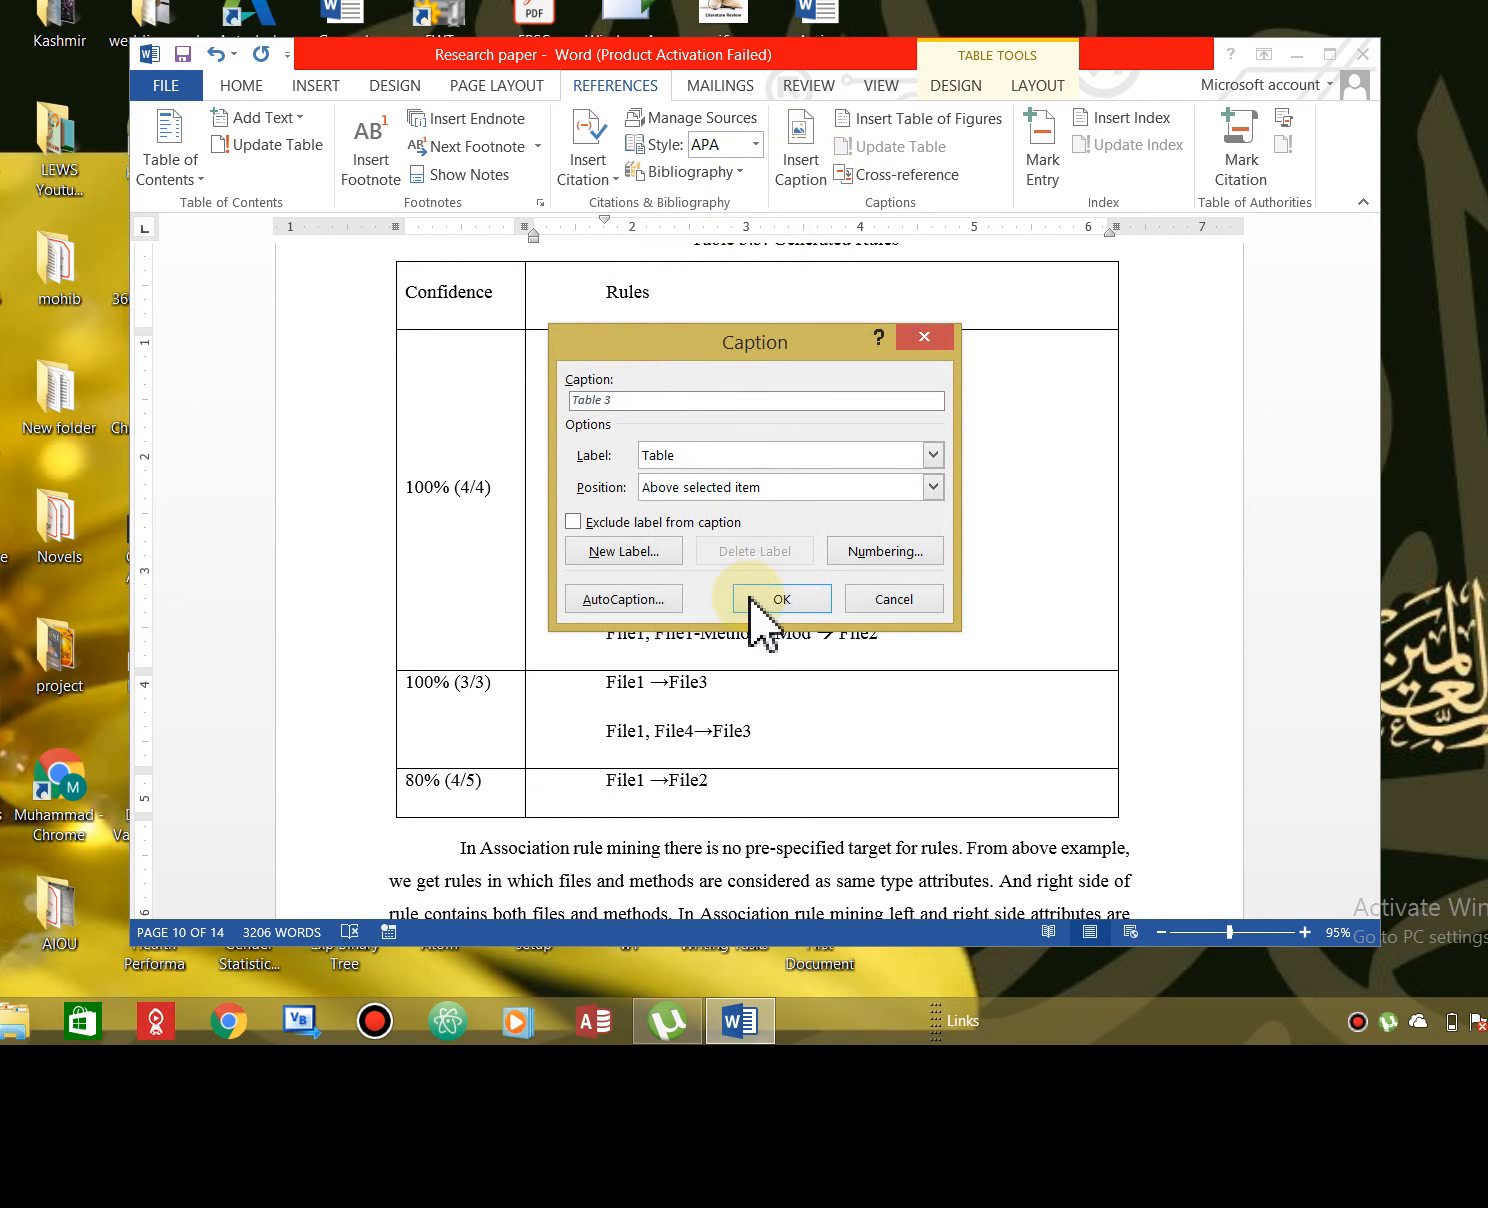
{"action": "left_click", "coordinate": [782, 599]}
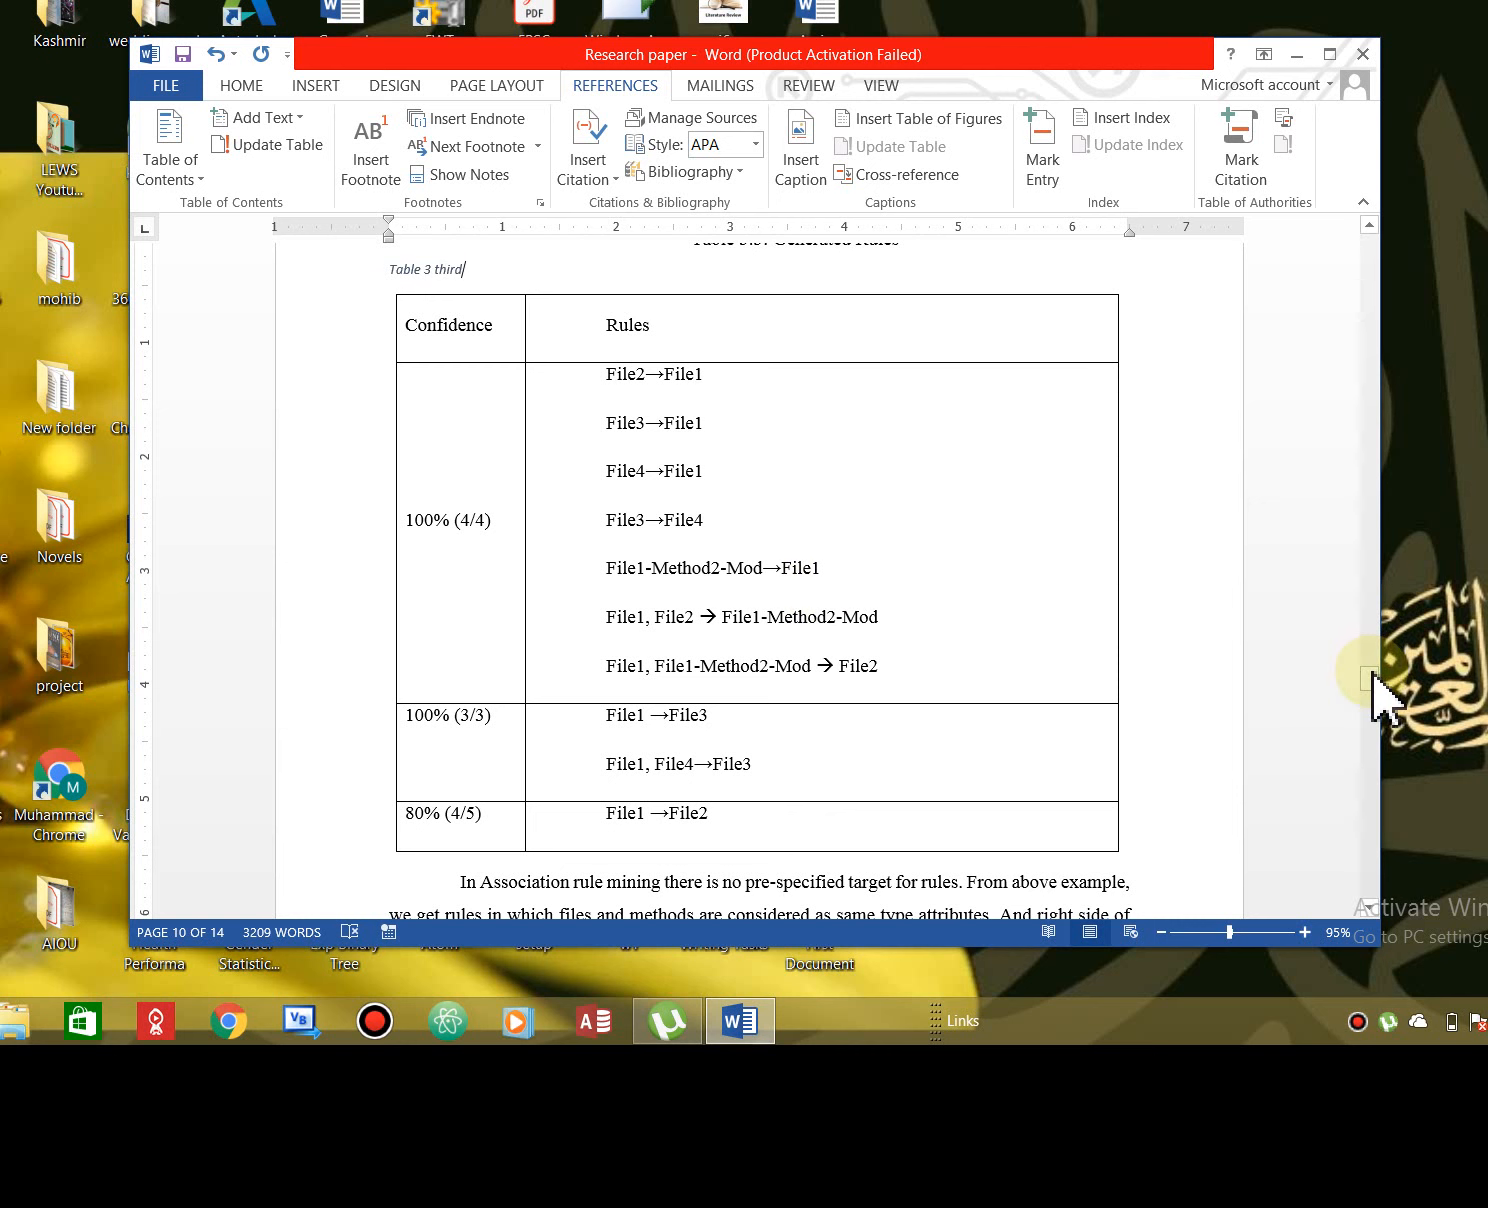
{"action": "mouse_move", "coordinate": [1372, 670]}
{"action": "left_mouse_down"}
{"action": "mouse_move", "coordinate": [1391, 757]}
{"action": "mouse_move", "coordinate": [1390, 662]}
{"action": "left_mouse_up"}
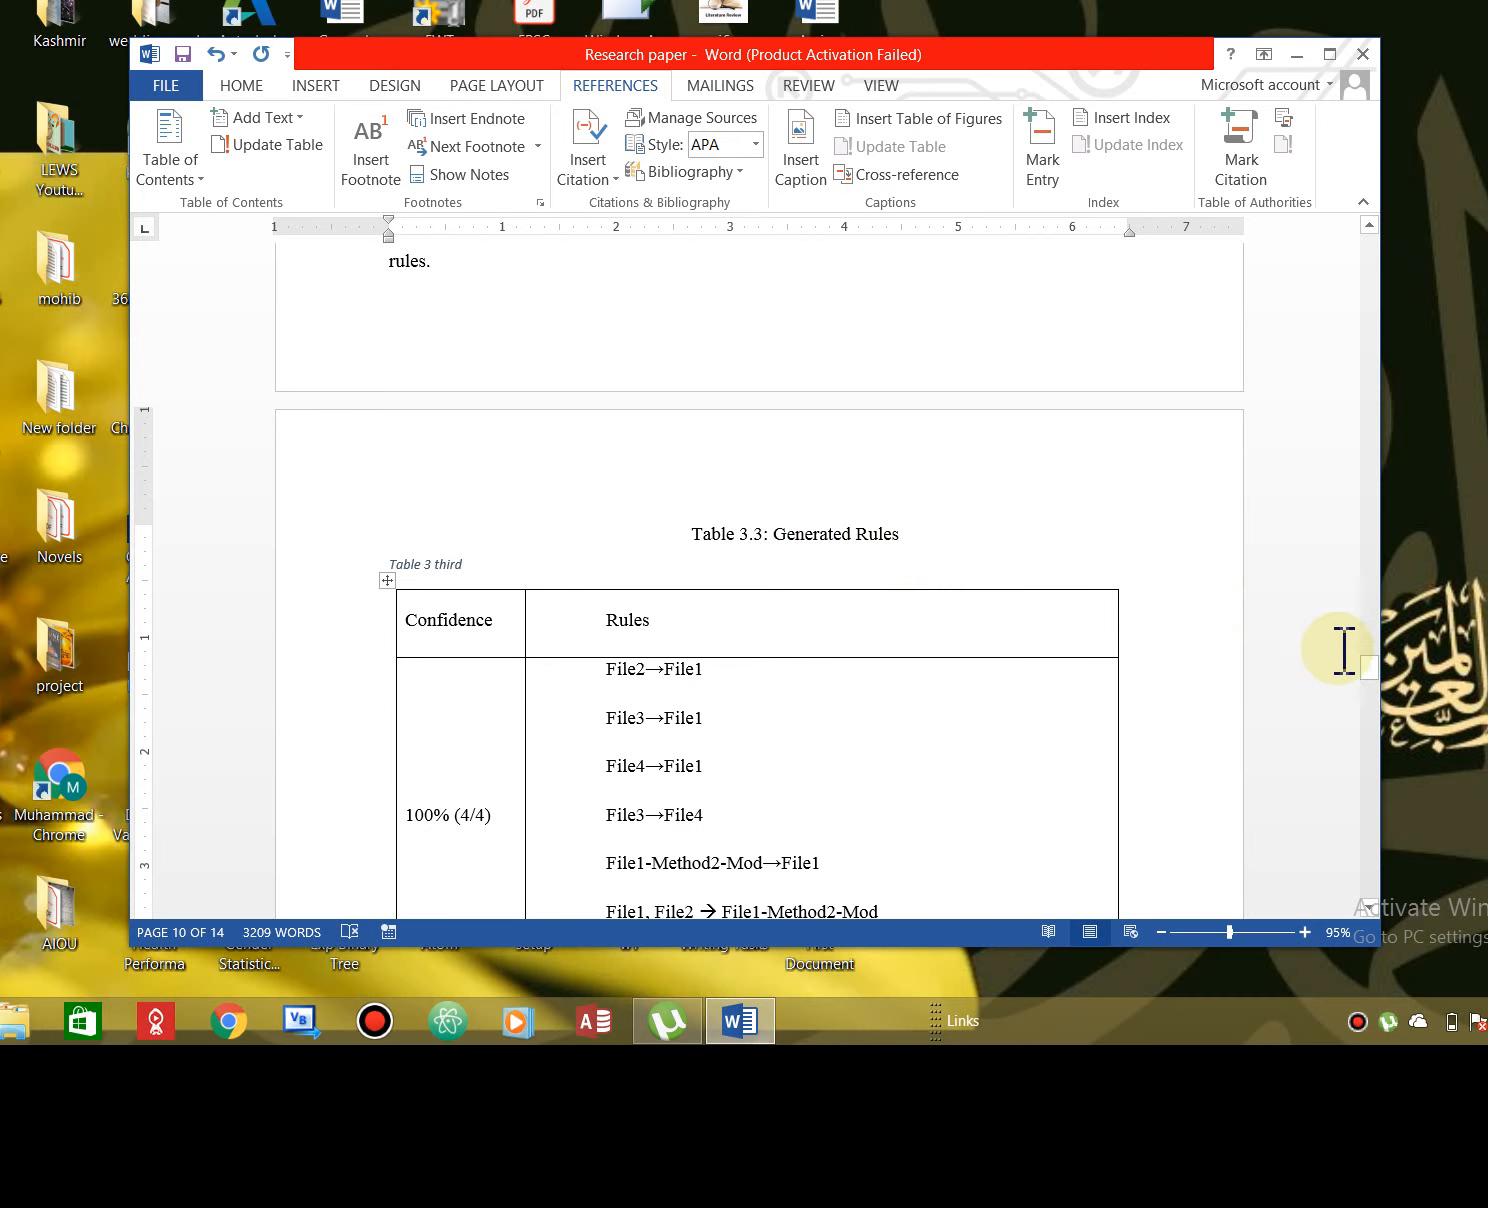
- Insert a list of tables below the table of figures on the last page, using the Table caption label, From template format and dotted tab leaders
{"action": "left_click_drag", "start_coordinate": [1371, 680], "coordinate": [1404, 789]}
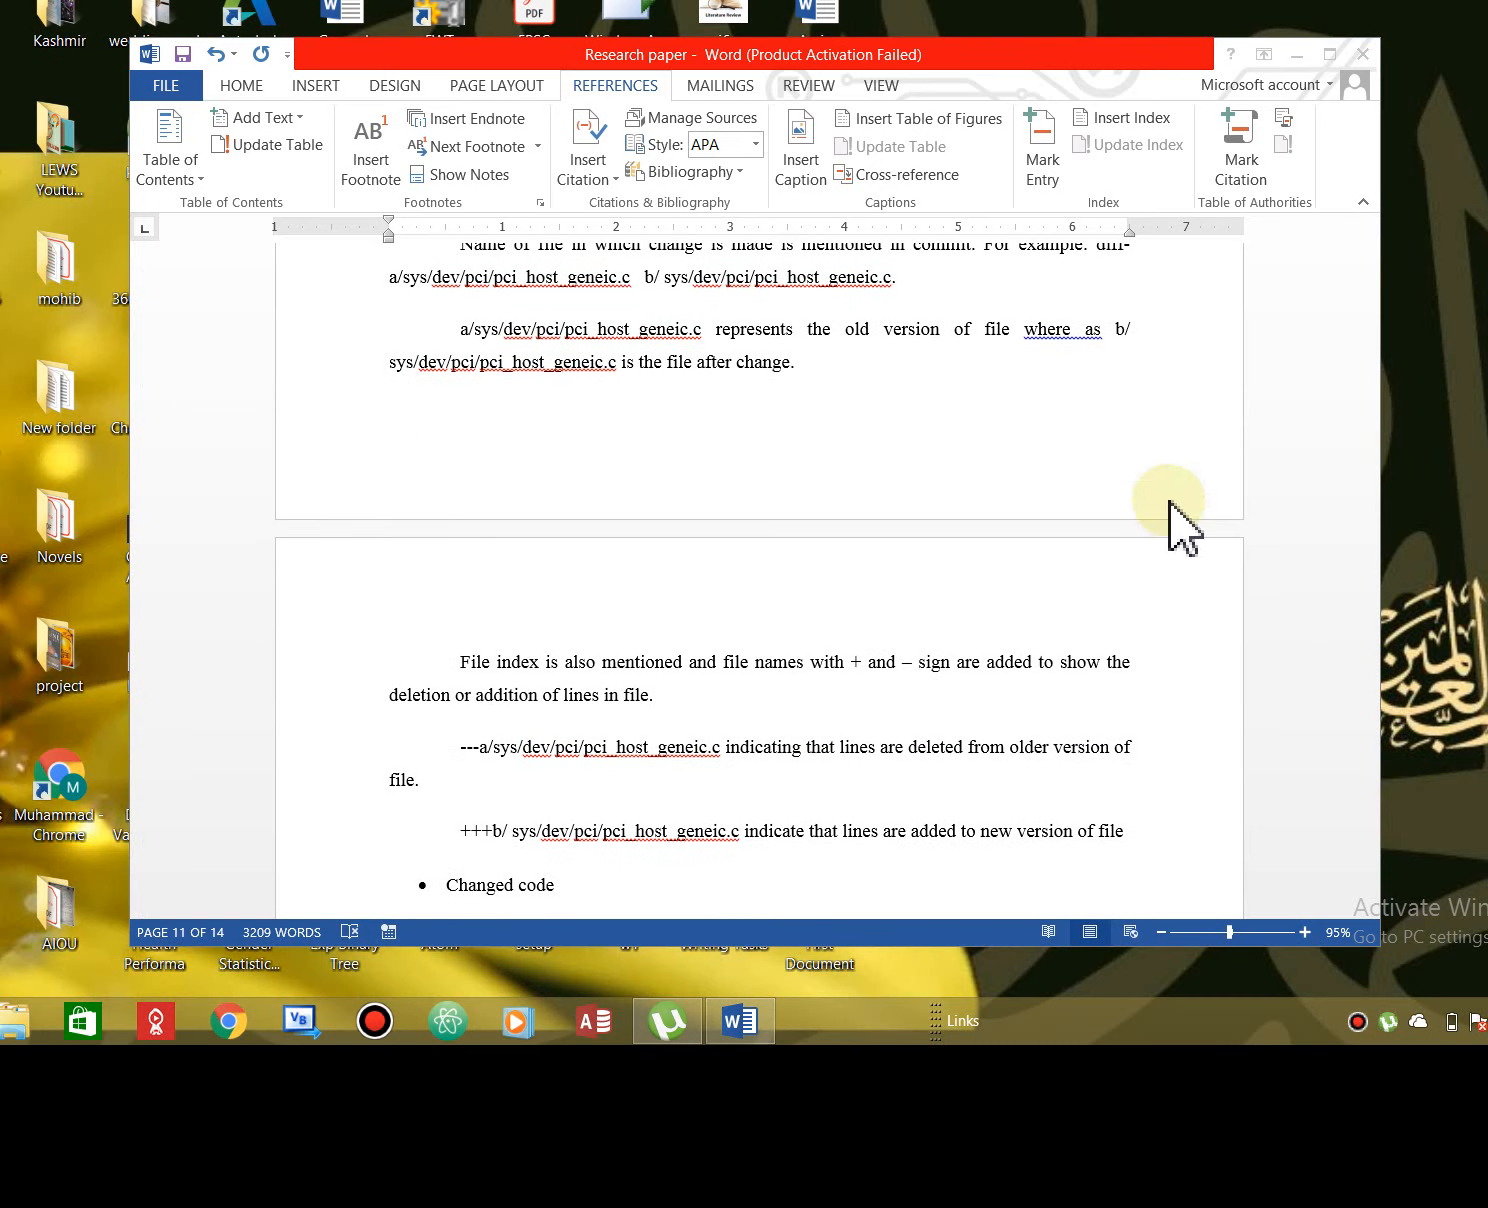
{"action": "left_click", "coordinate": [1255, 718]}
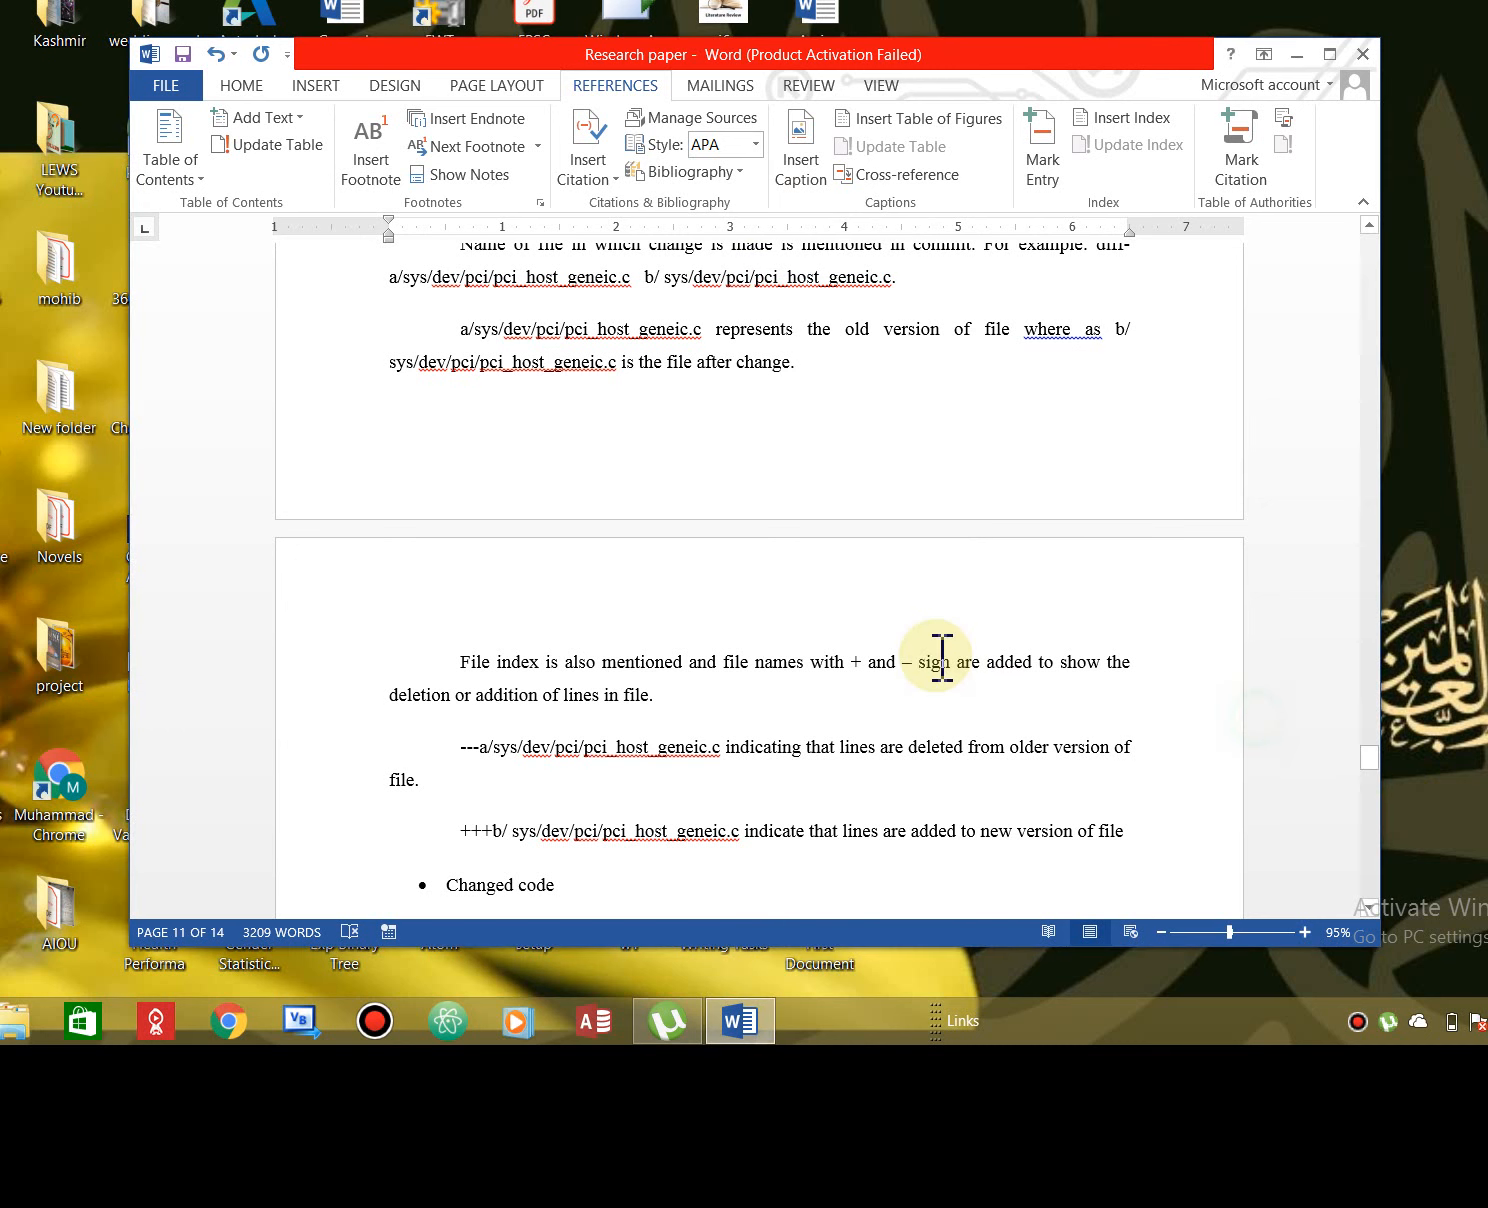
{"action": "left_click", "coordinate": [937, 661]}
{"action": "left_click_drag", "start_coordinate": [1378, 759], "coordinate": [1414, 896]}
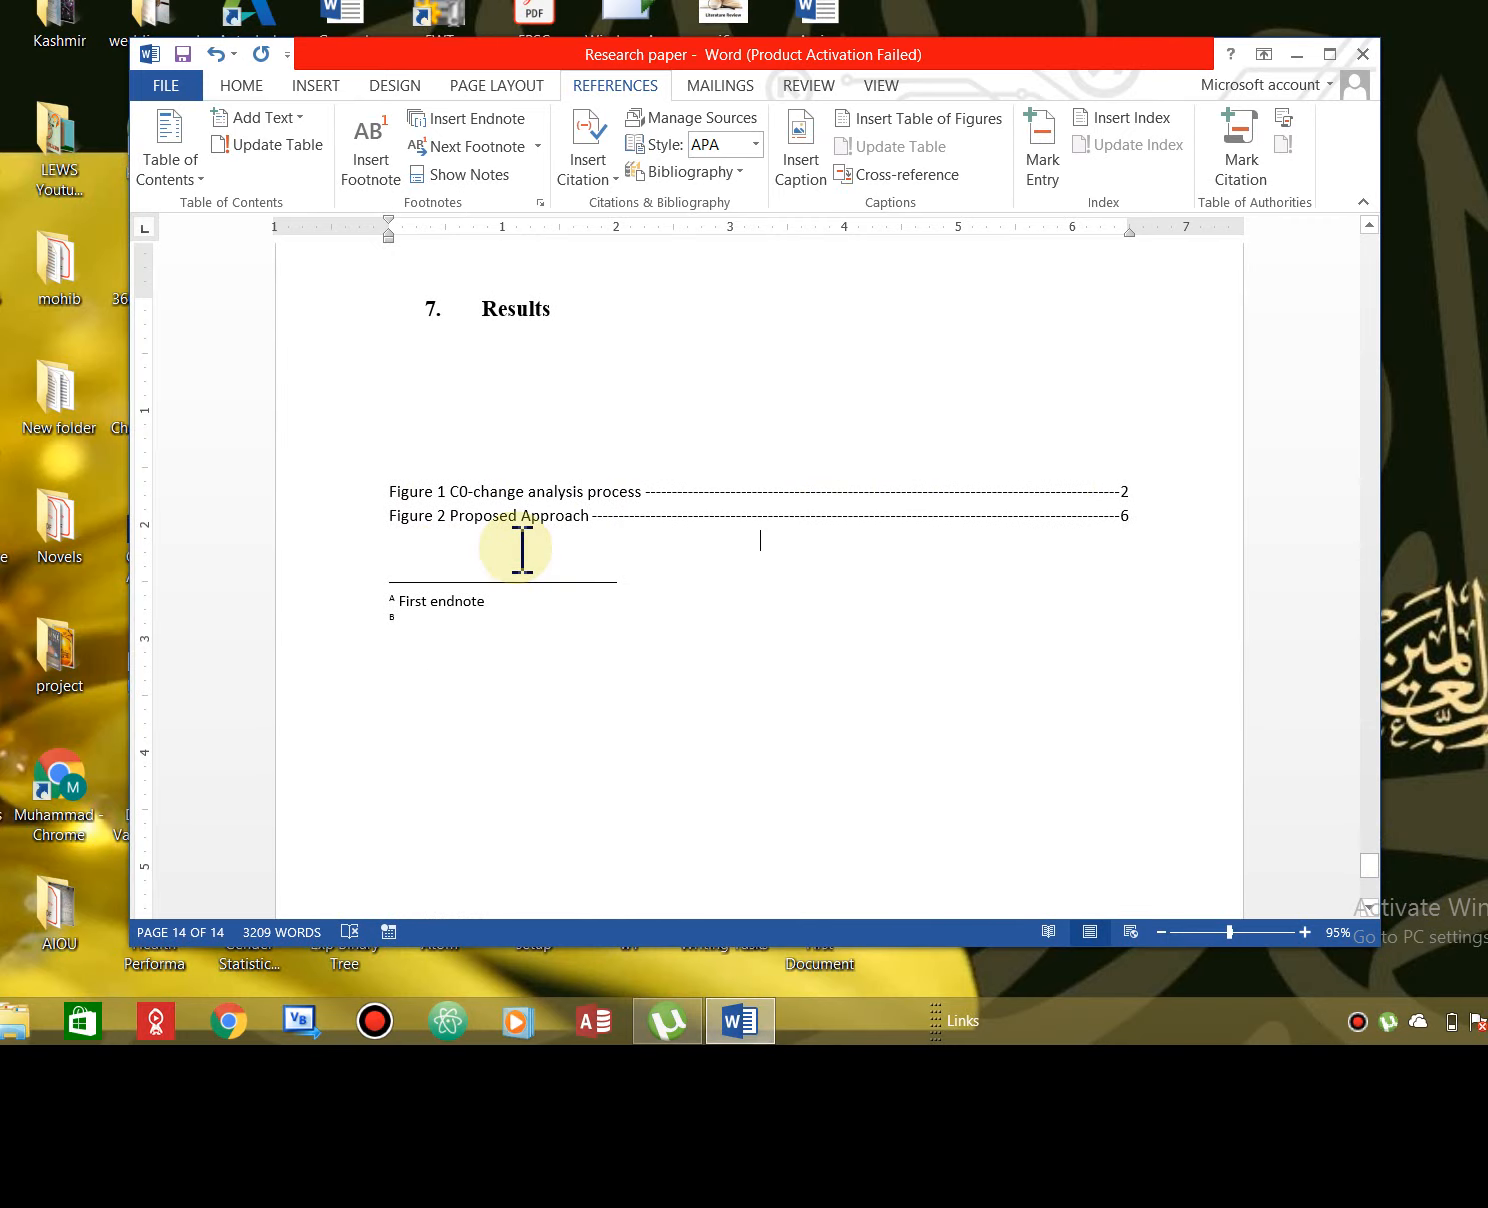
{"action": "key", "text": "Return"}
{"action": "key", "text": "Return"}
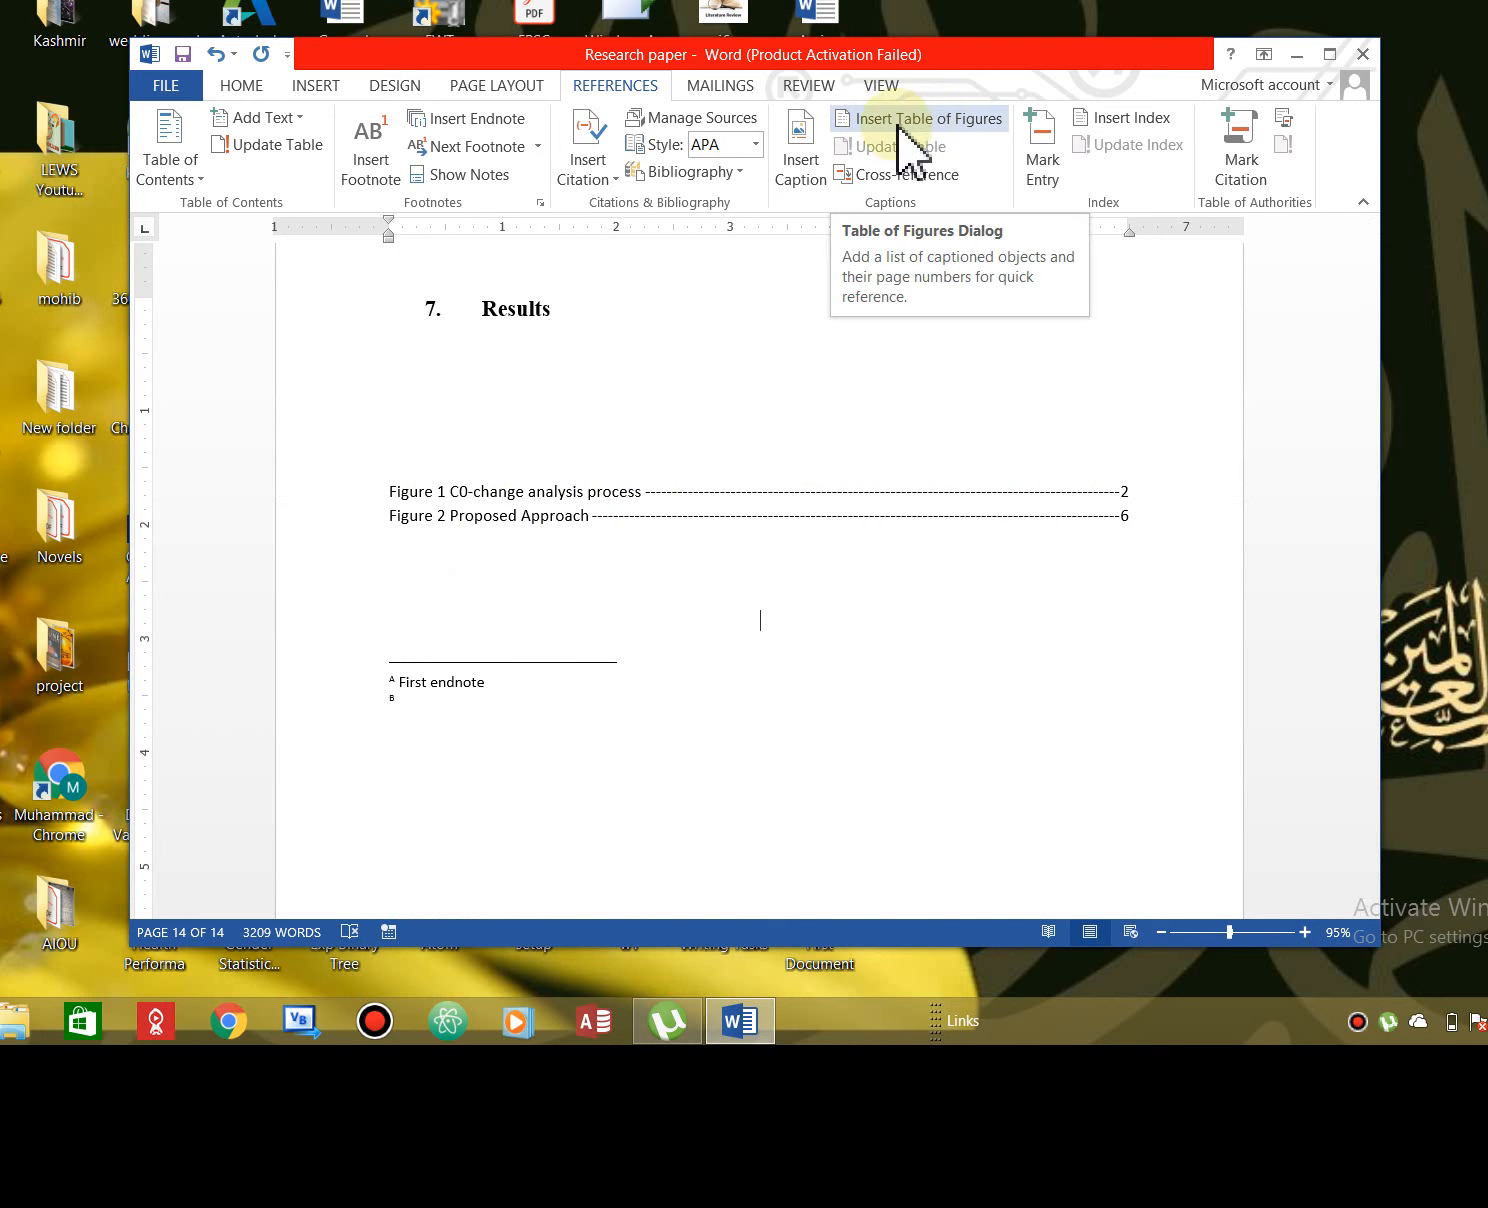
{"action": "left_click", "coordinate": [941, 120]}
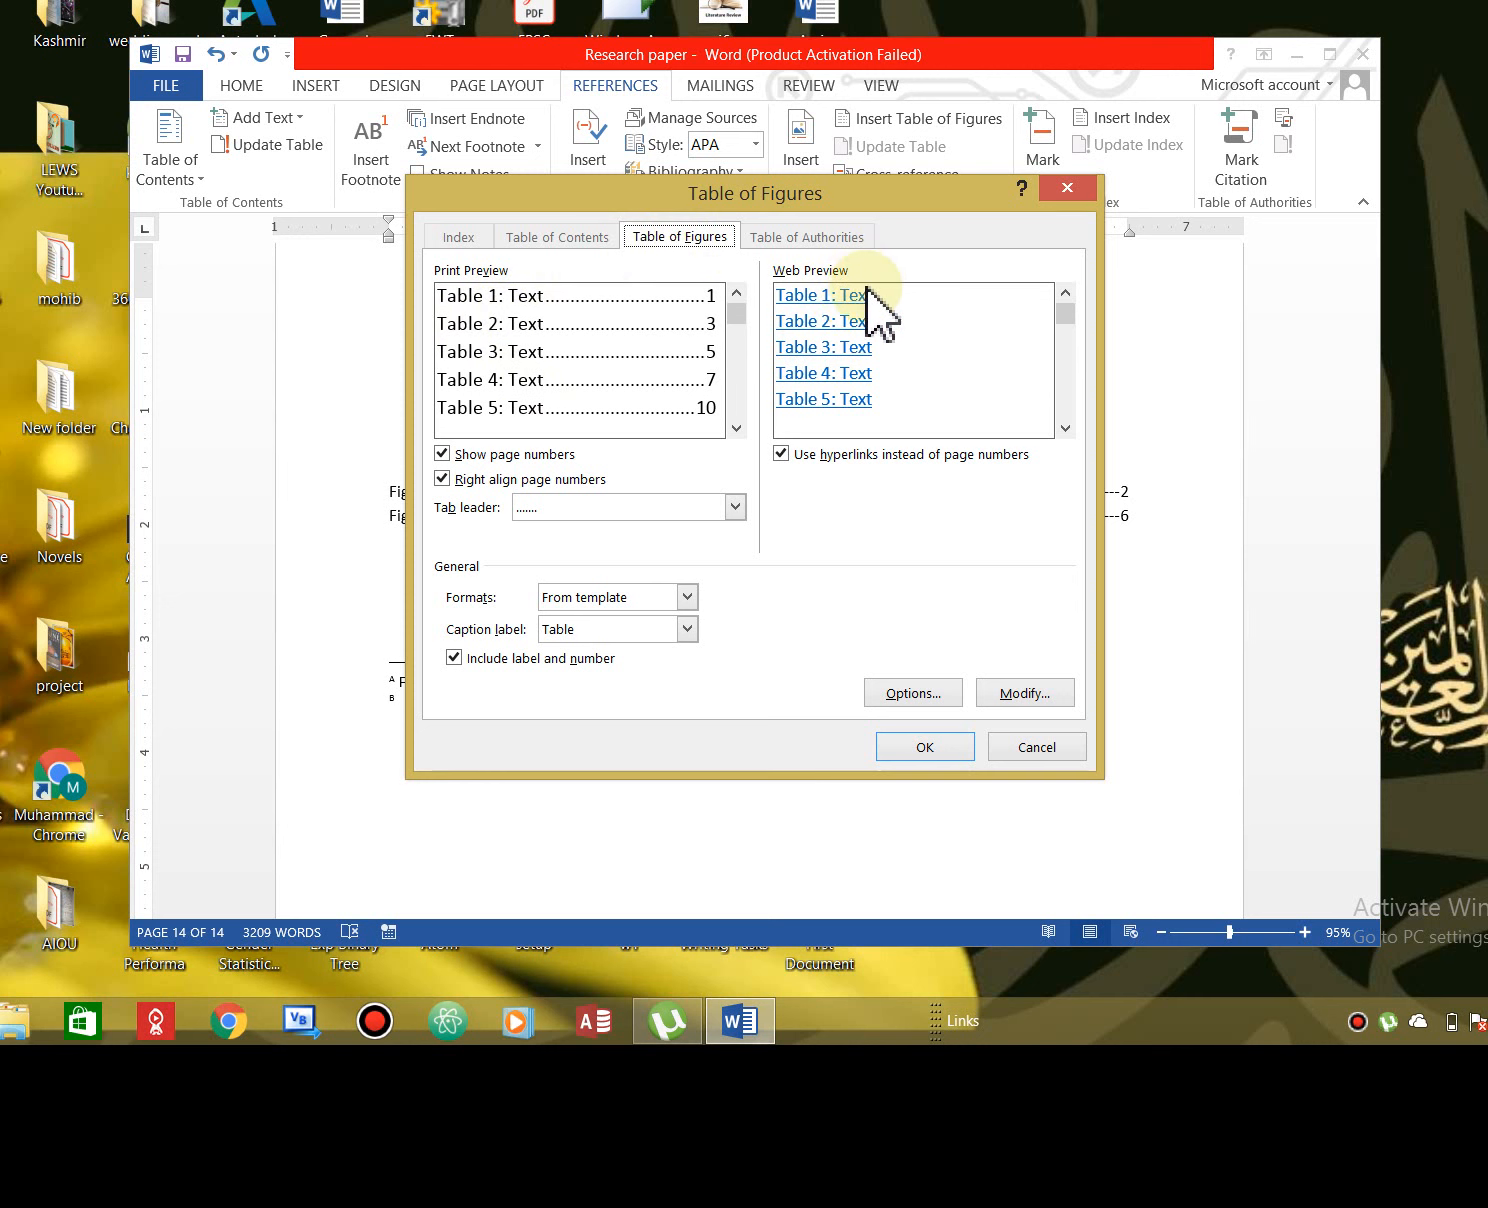
{"action": "left_click", "coordinate": [900, 746]}
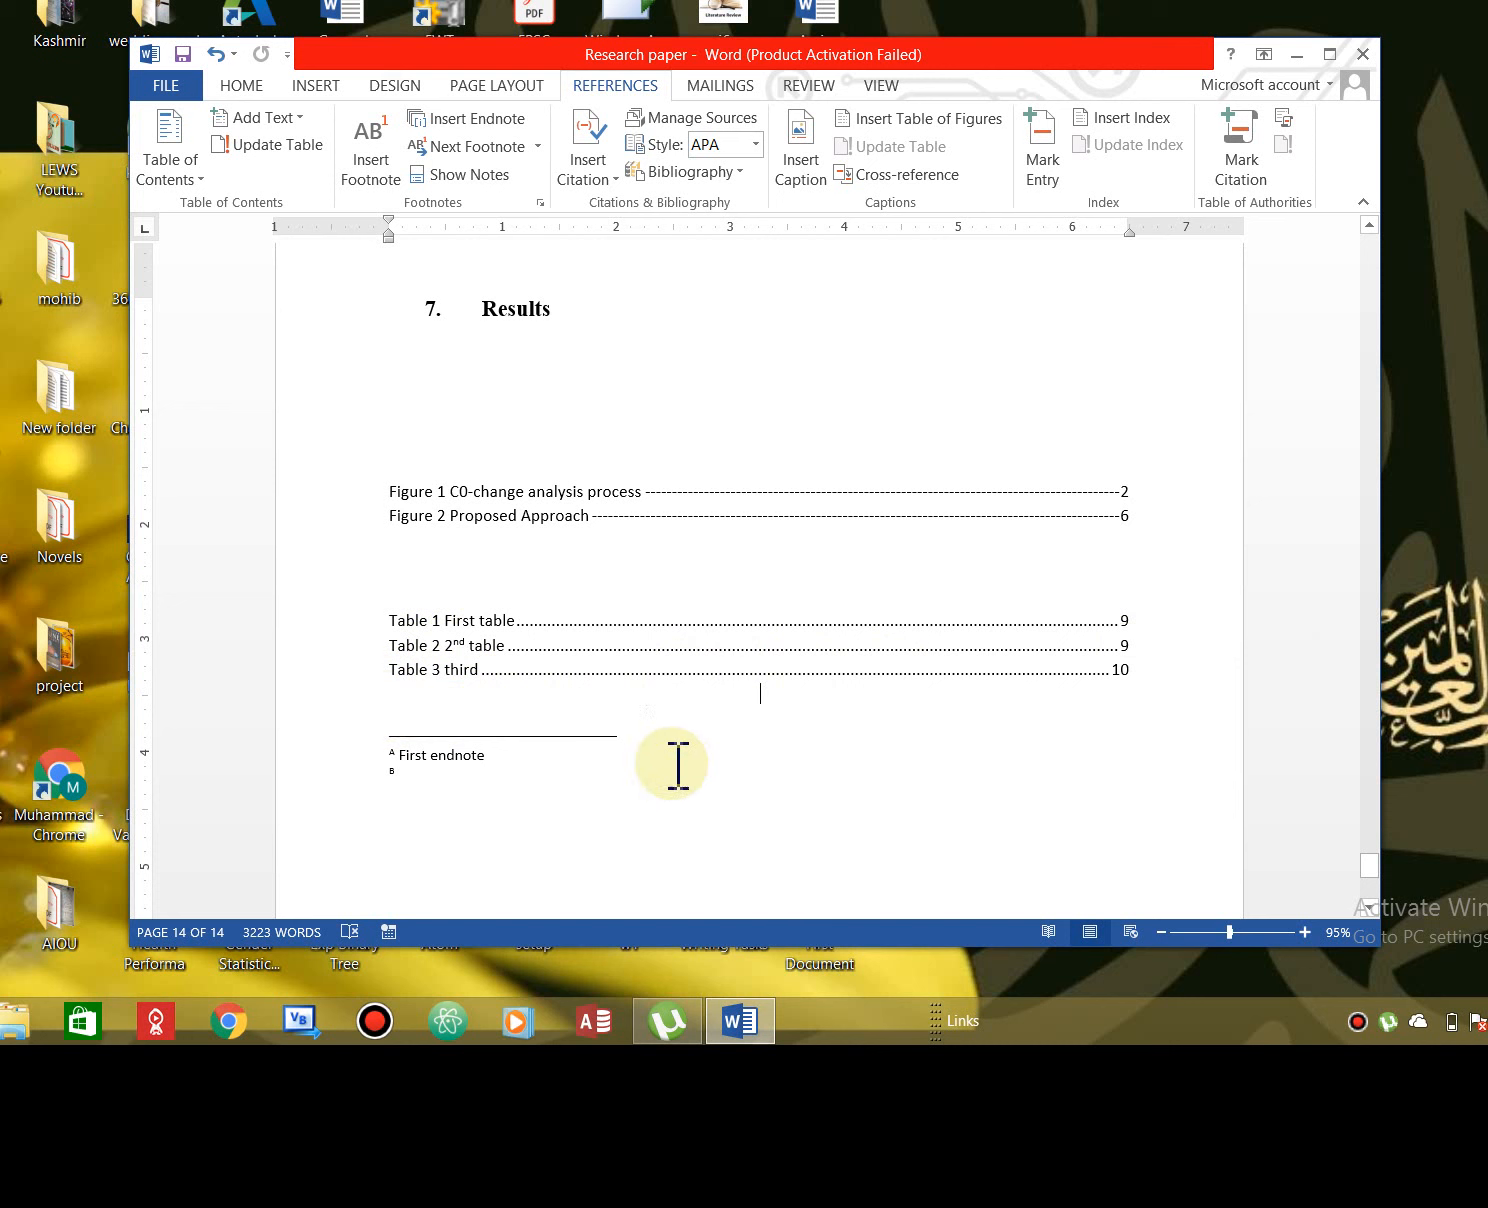
{"action": "left_click_drag", "start_coordinate": [408, 604], "coordinate": [578, 696]}
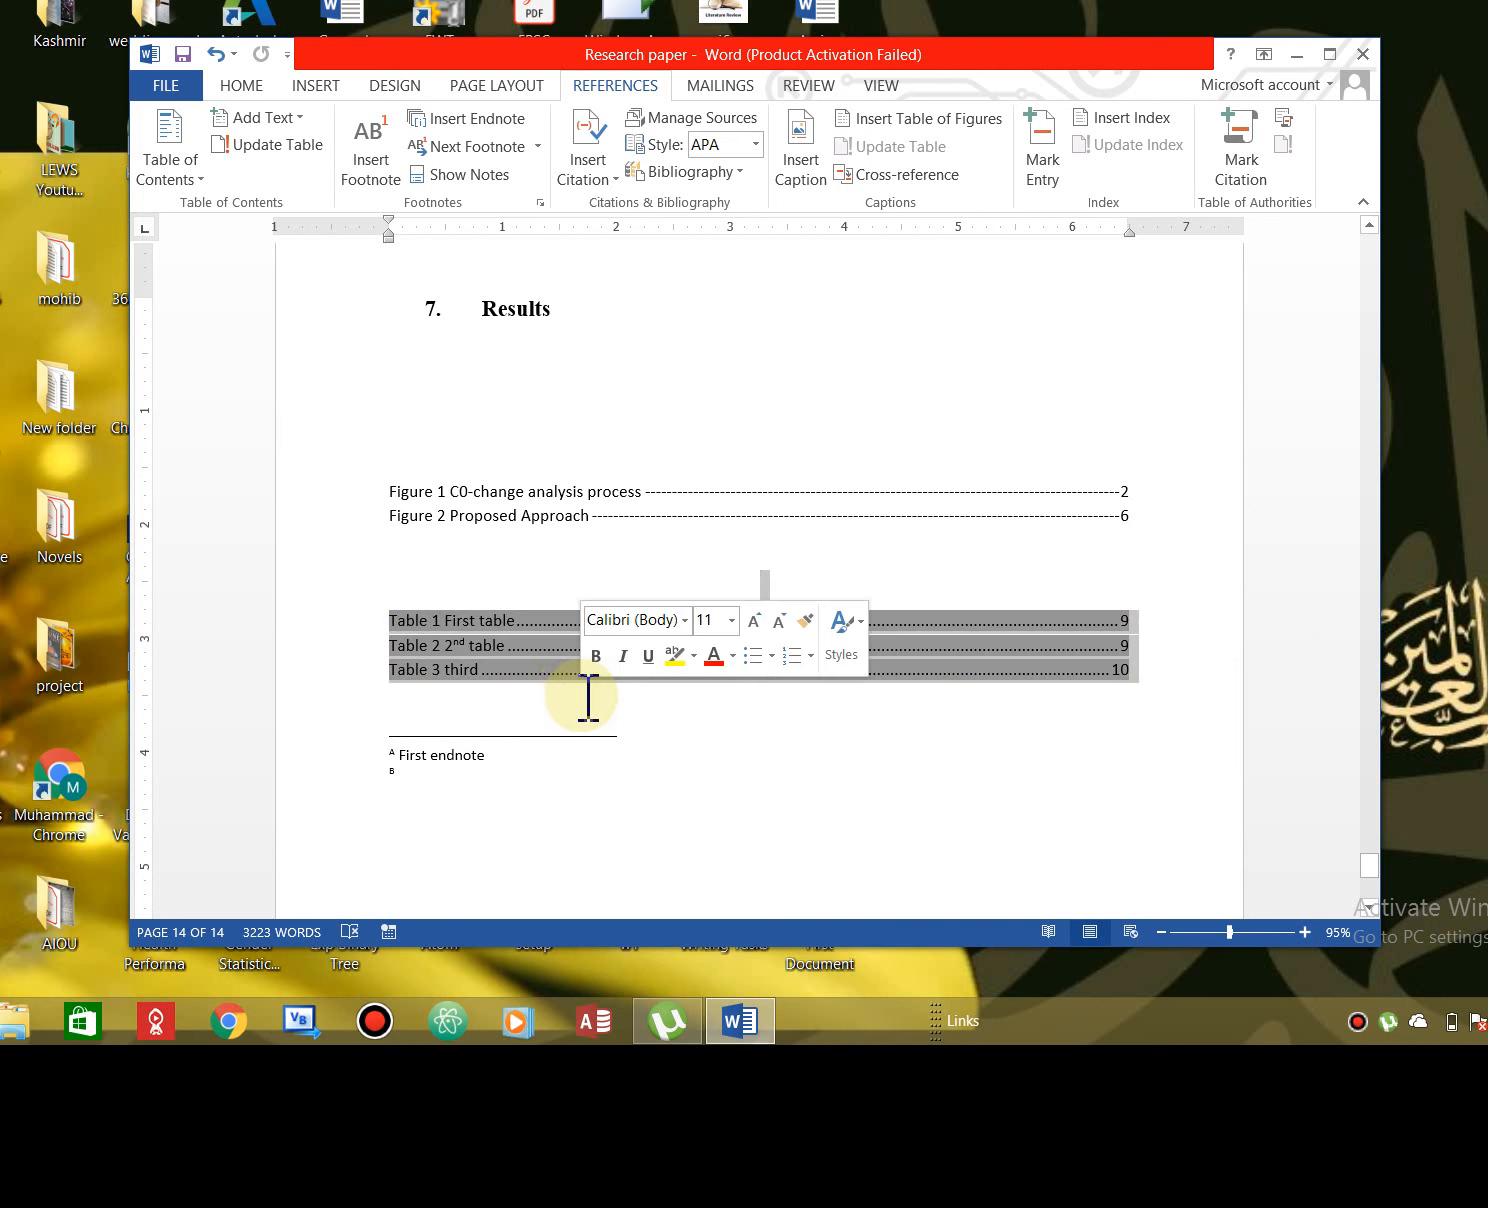